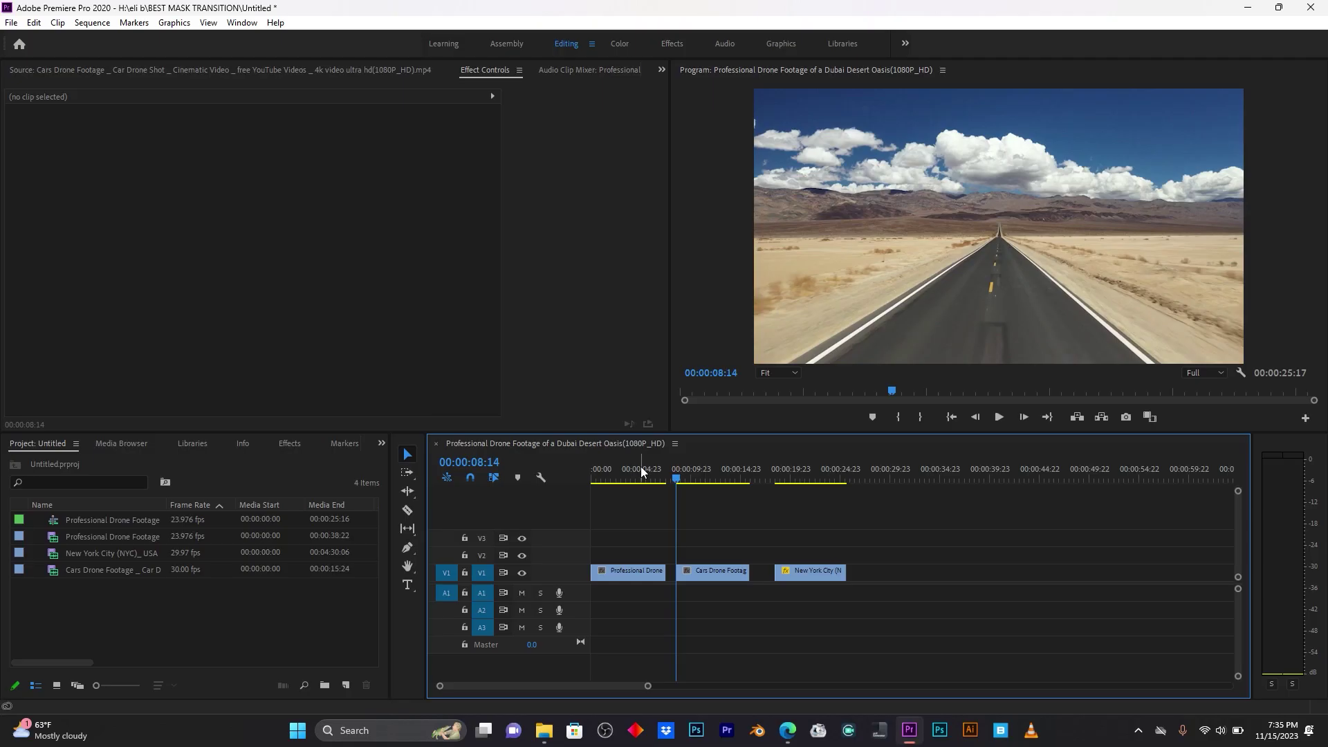
Play the desert dunes, car road and New York City clips in turn, stopping near the city clip's end.
left_click(628, 472)
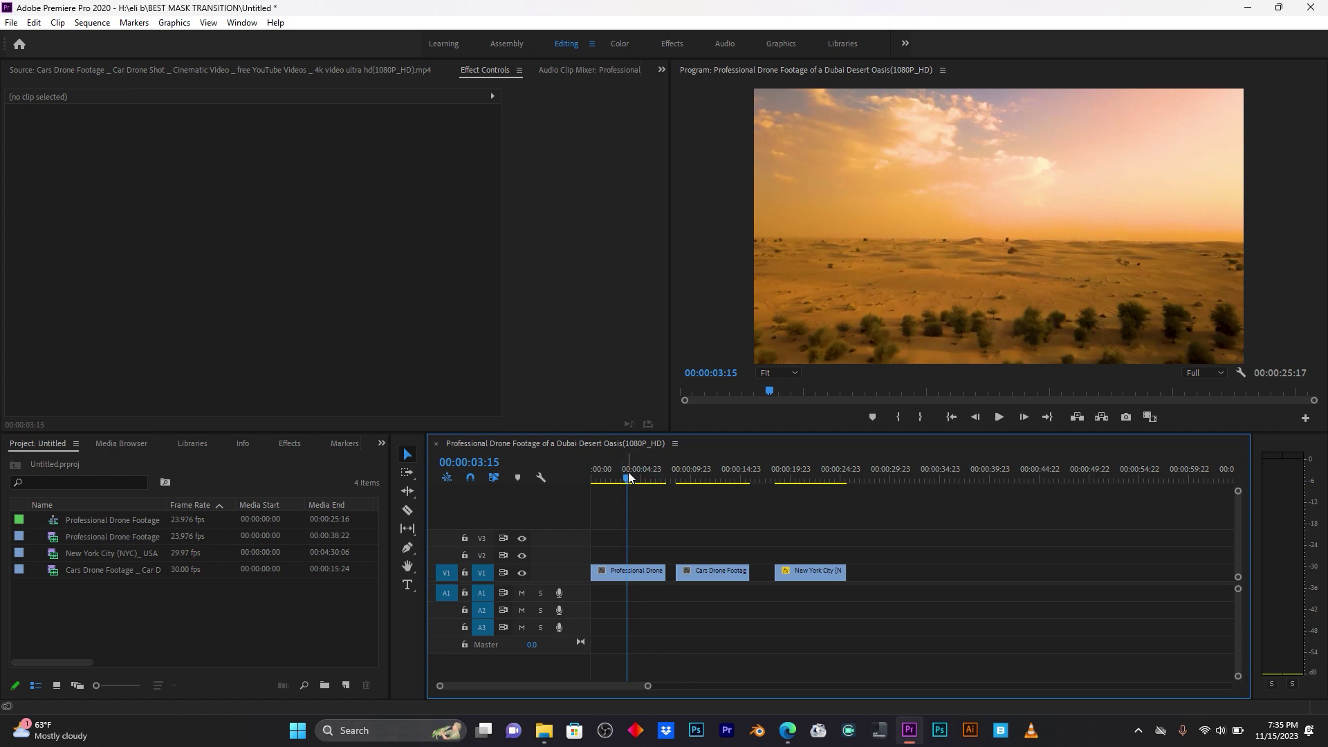
key("space")
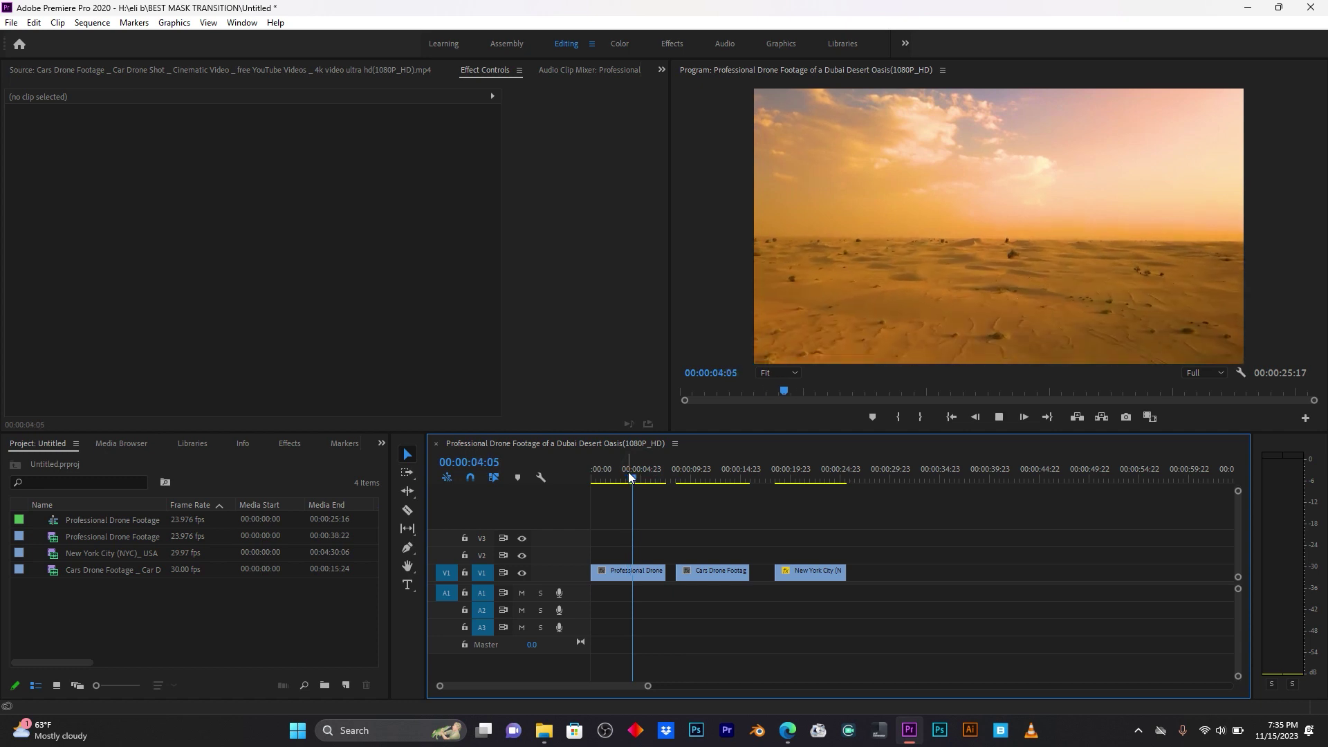
left_click(687, 481)
key("space")
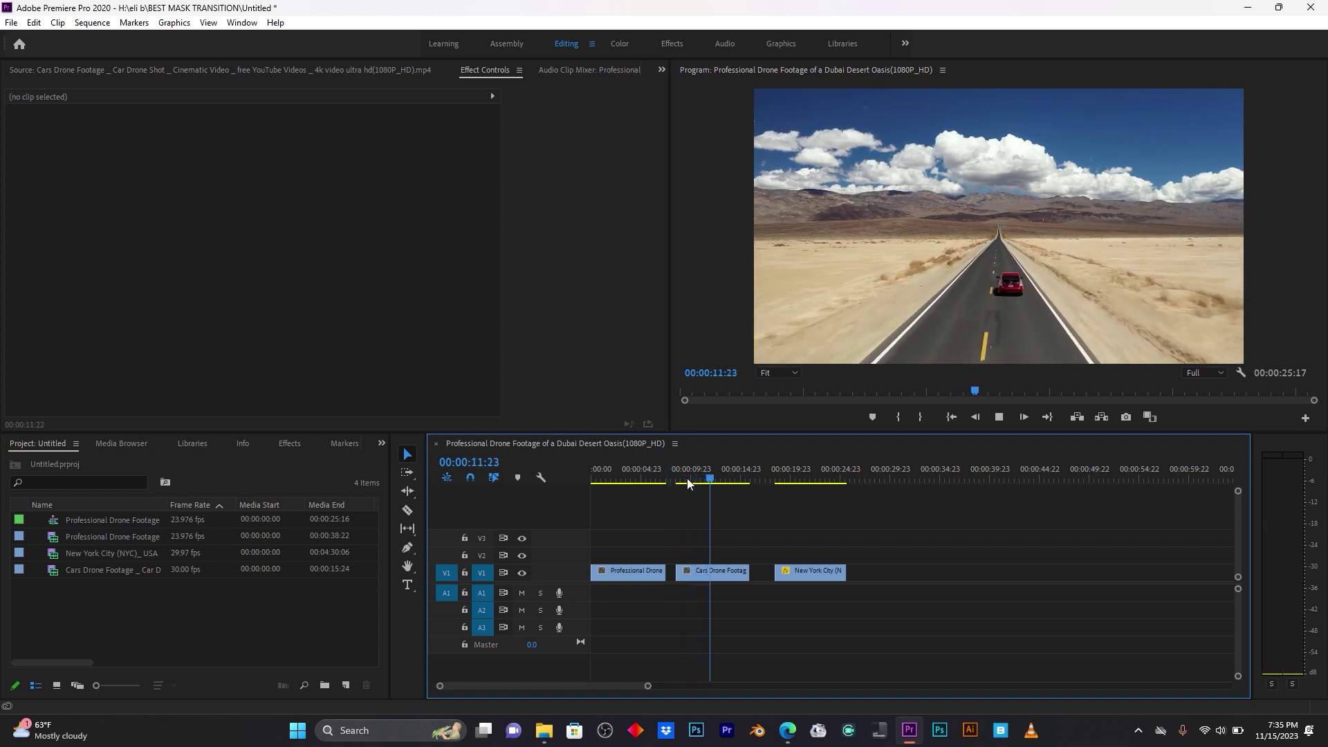
key("space")
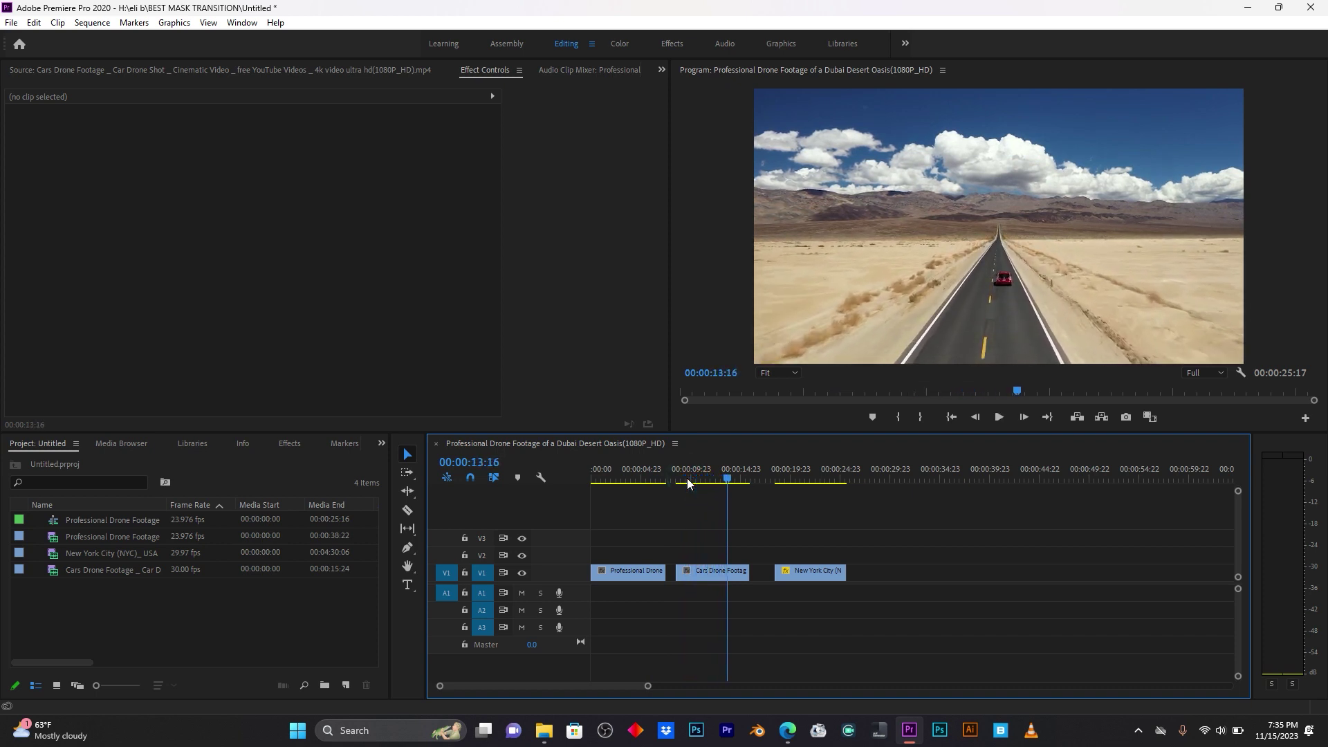
left_click(780, 473)
key("space")
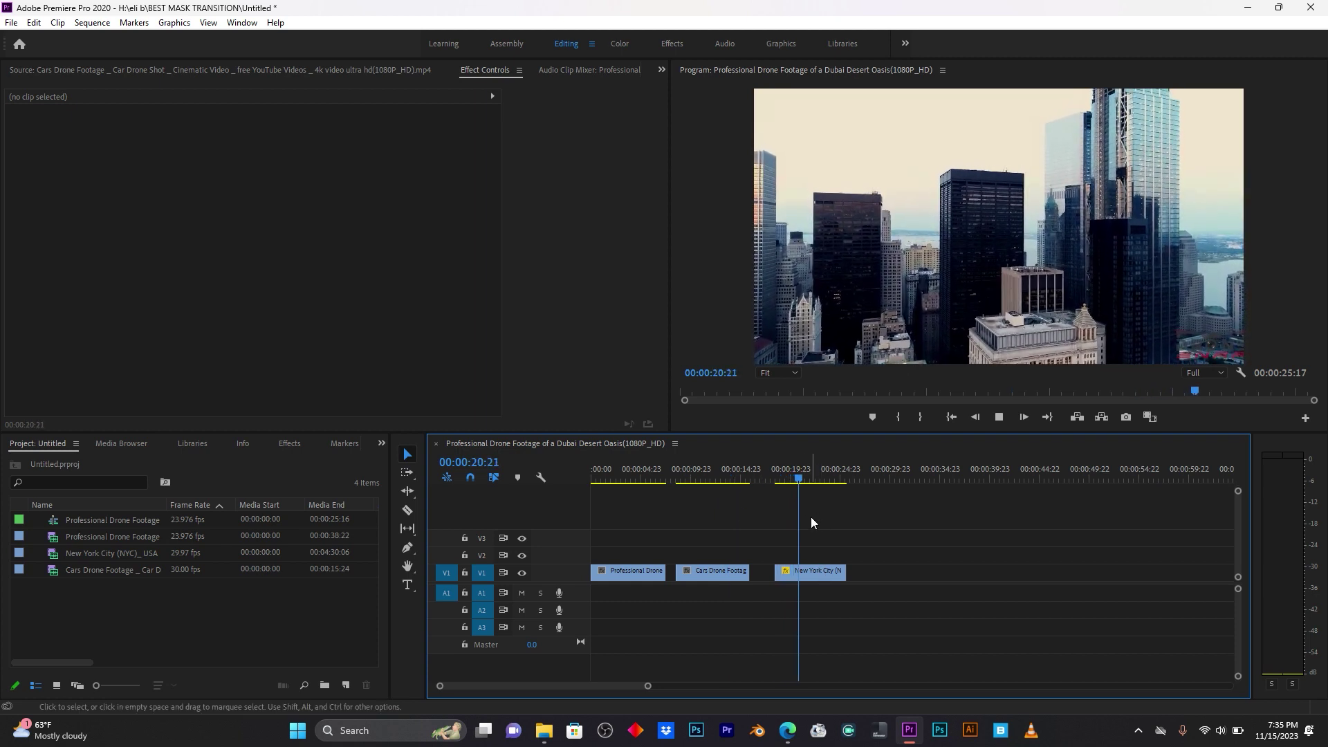
key("space")
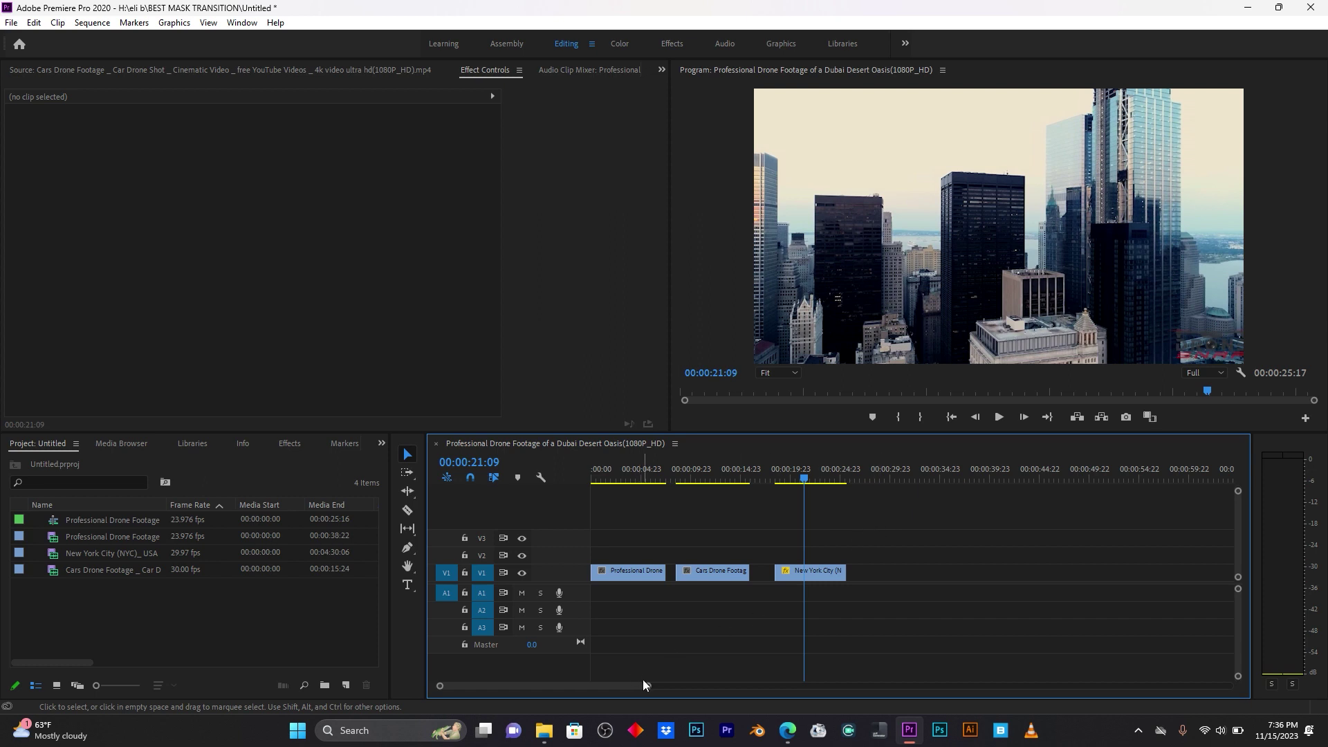
left_click_drag(649, 687, 603, 686)
Slide the car road and New York City clips left, then park on the road clip's first frame at 00:00:07:15.
left_click_drag(791, 576, 779, 571)
left_click_drag(931, 572, 887, 579)
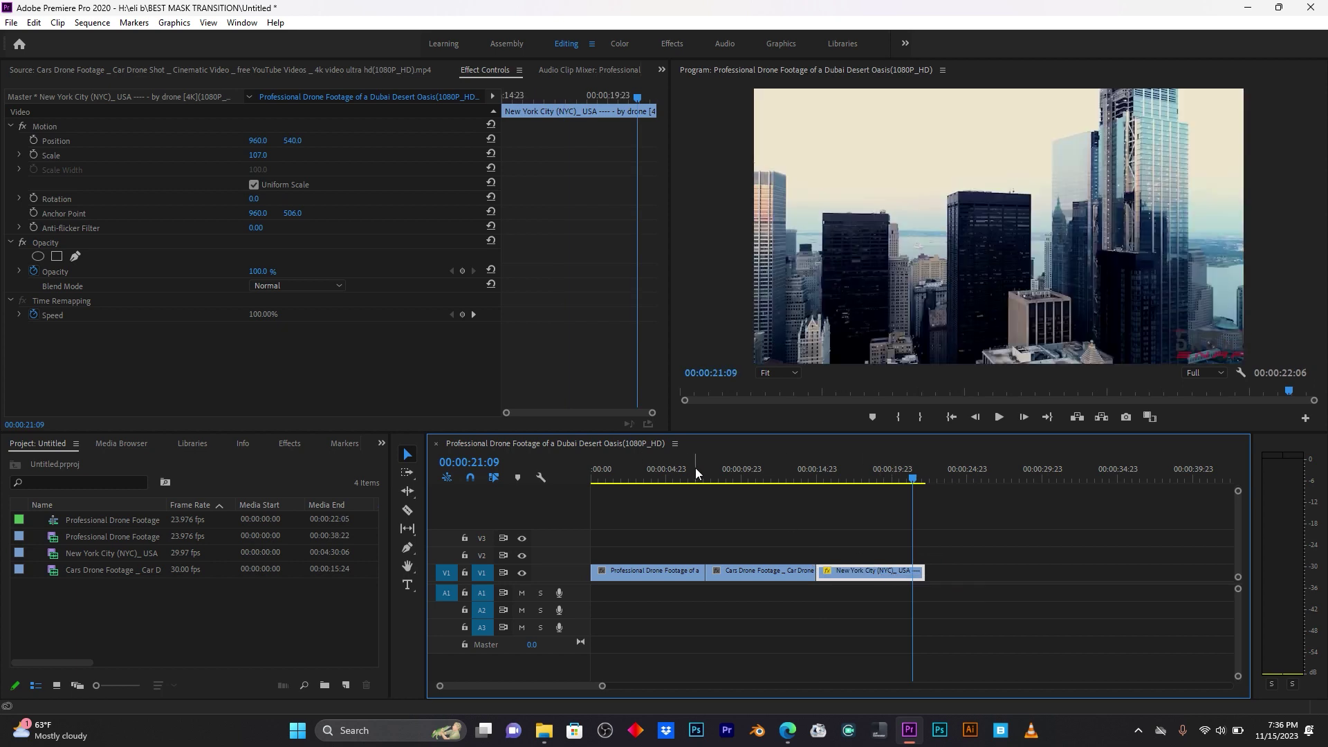
left_click_drag(696, 474, 705, 474)
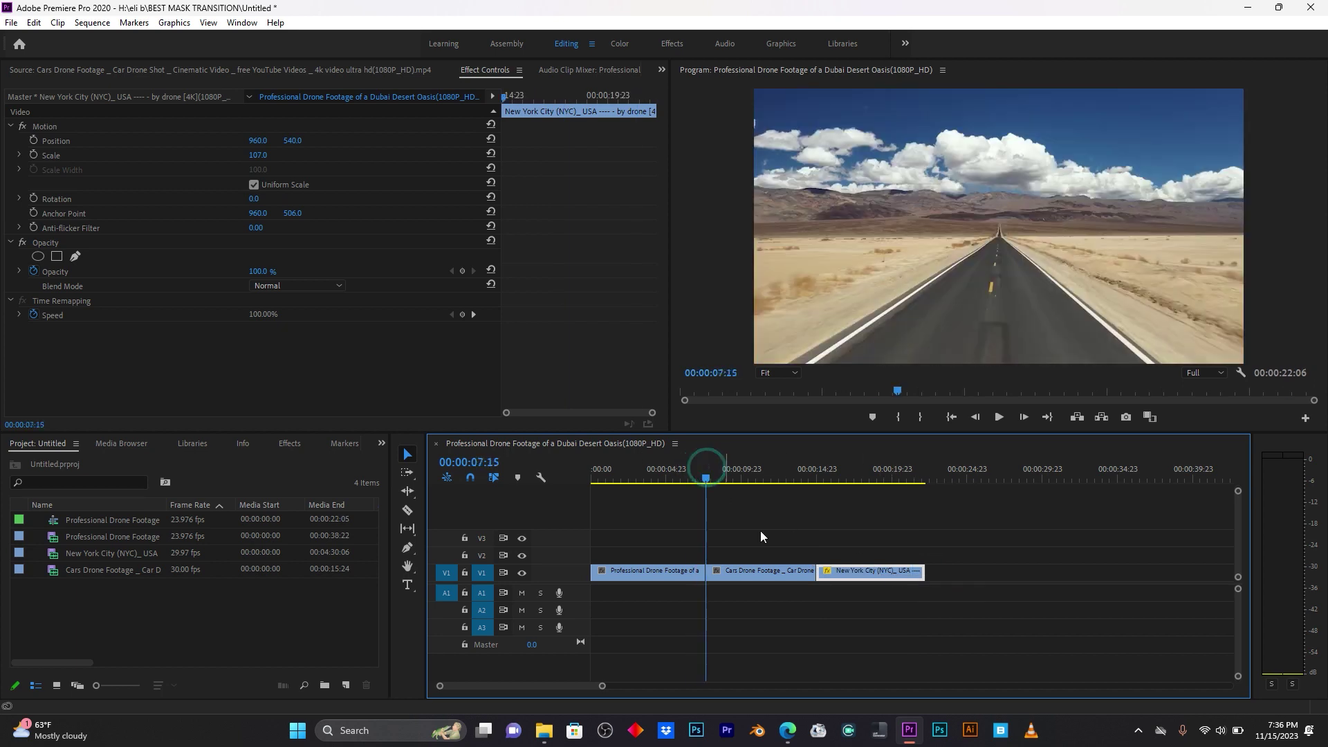
left_click_drag(603, 684, 562, 679)
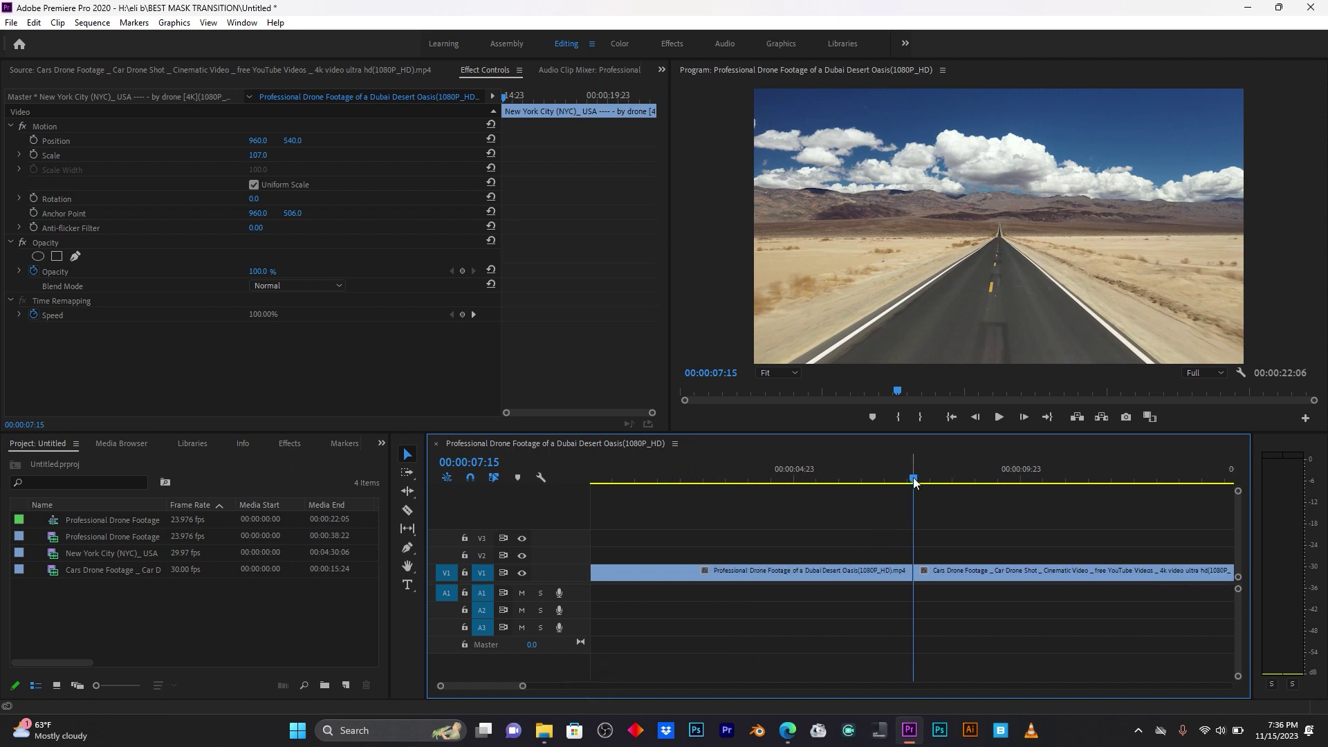
left_click_drag(914, 482, 909, 482)
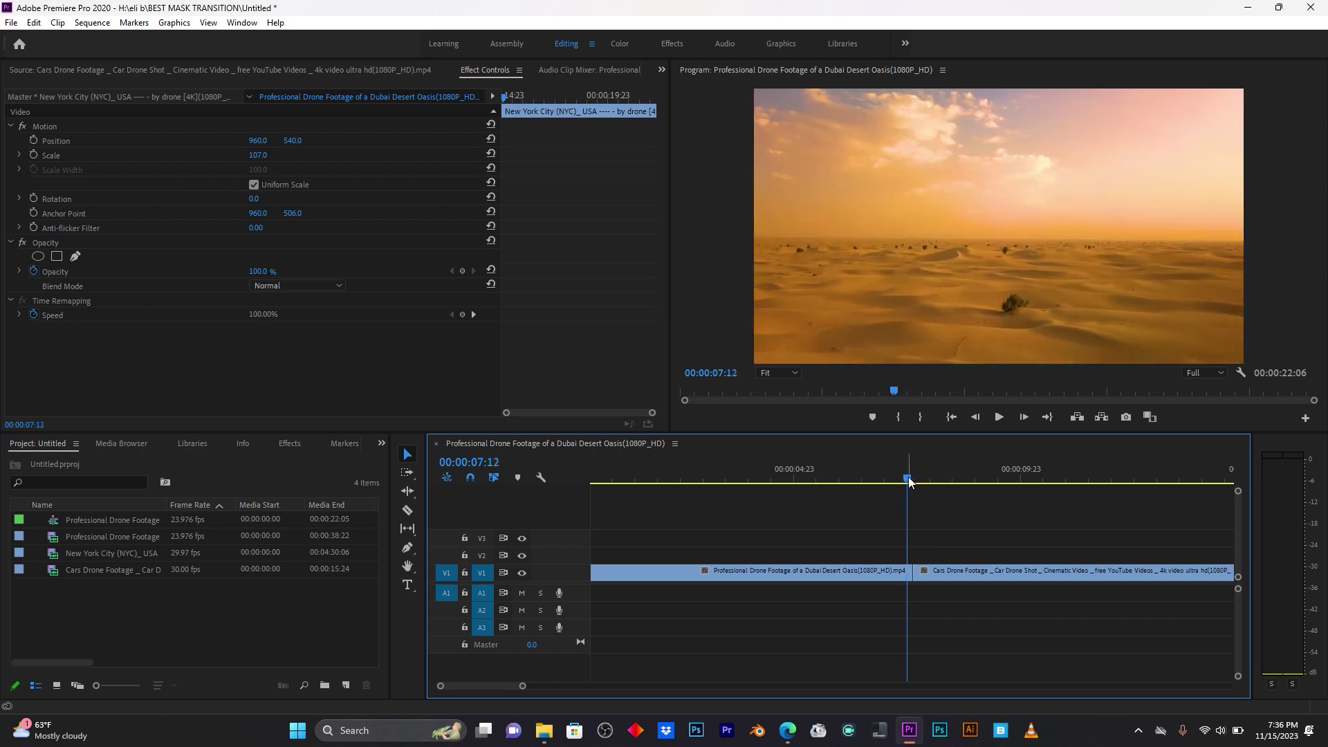
key("Right")
key("Right")
key("Right")
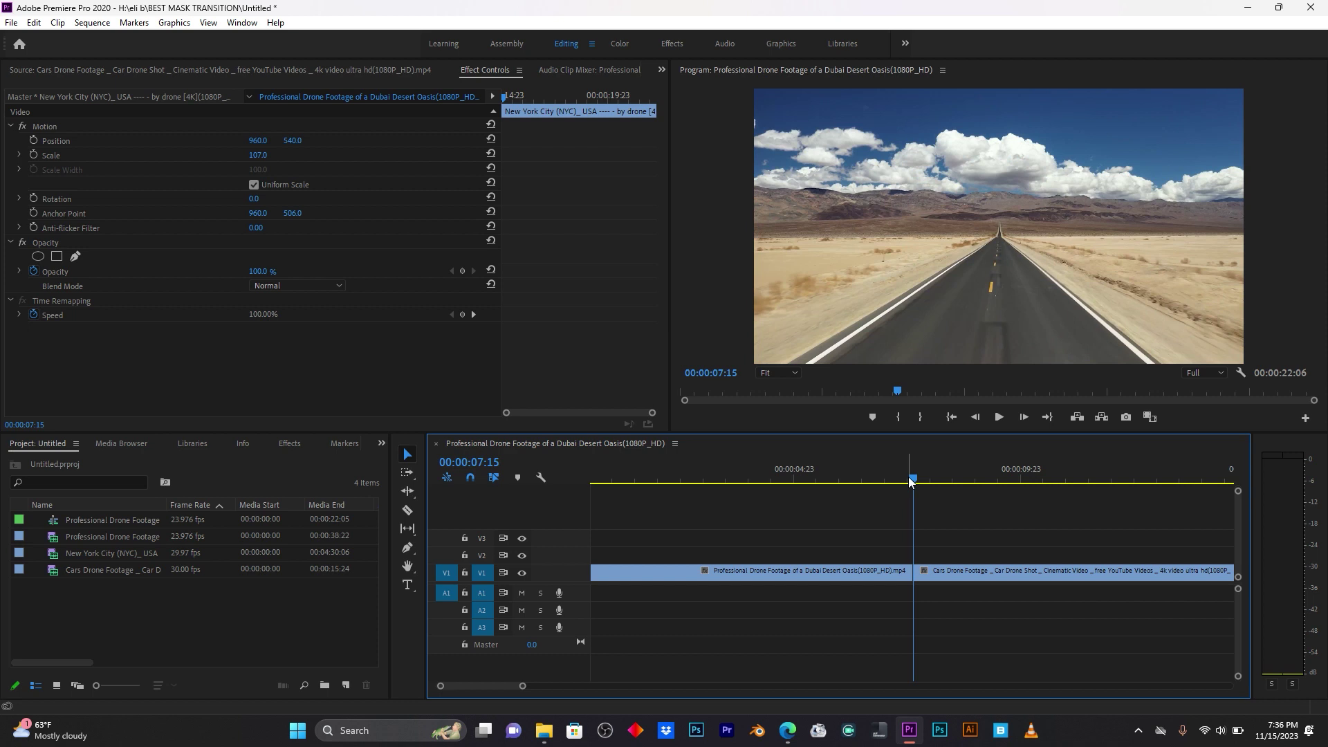
Export the road clip's first frame as a JPEG still to the Desktop and import it.
left_click(1127, 417)
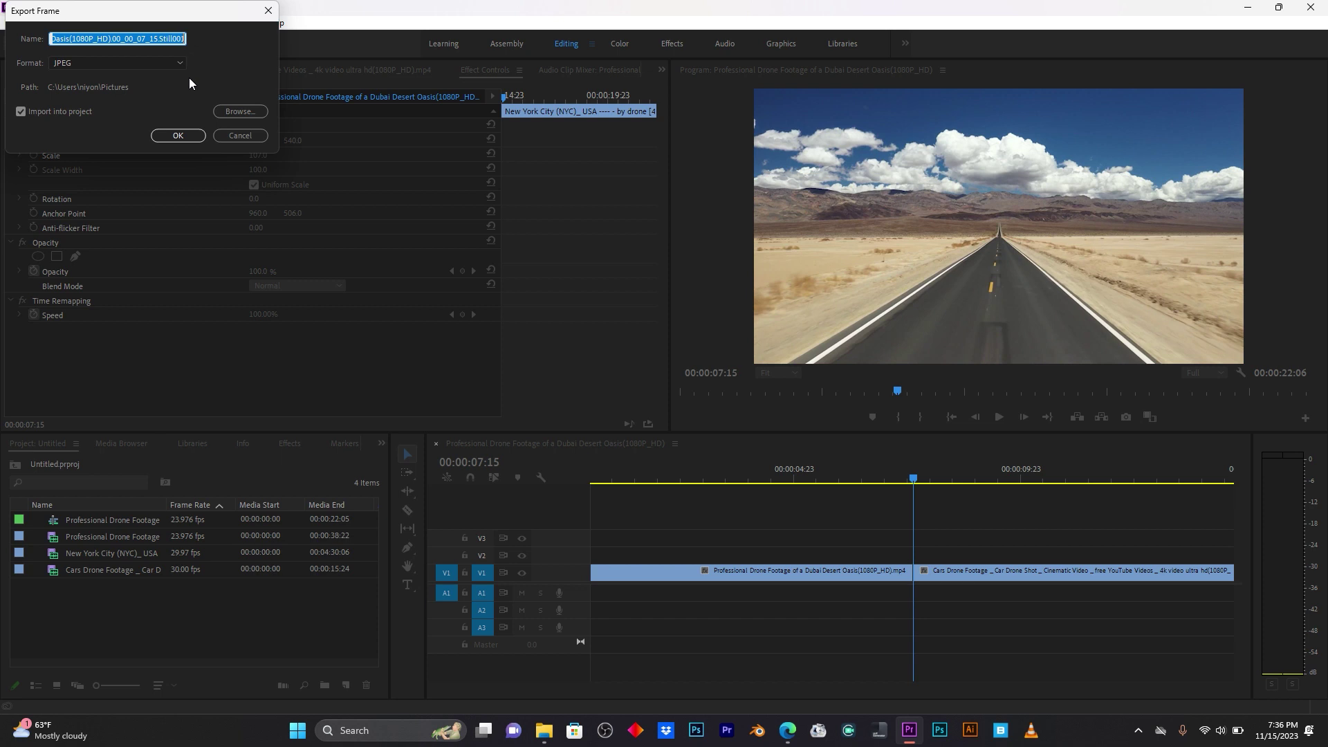
left_click(250, 112)
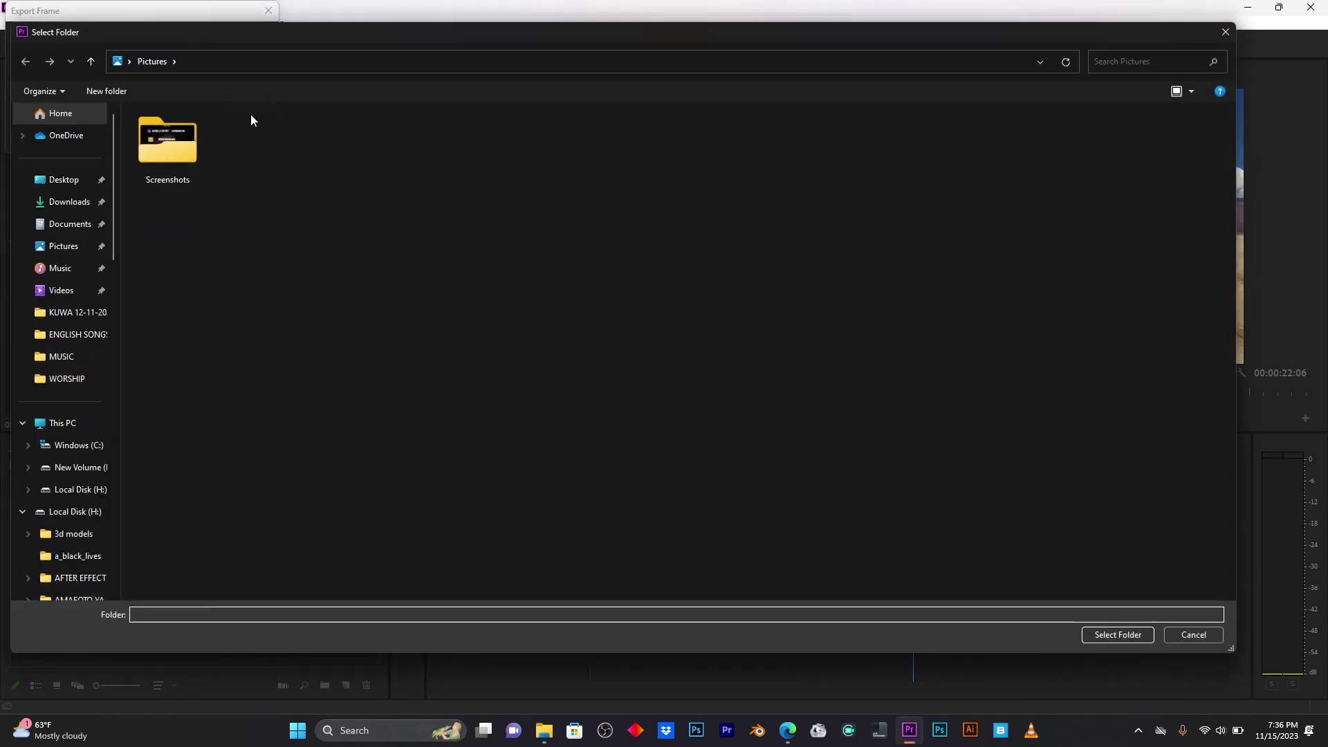
left_click(64, 180)
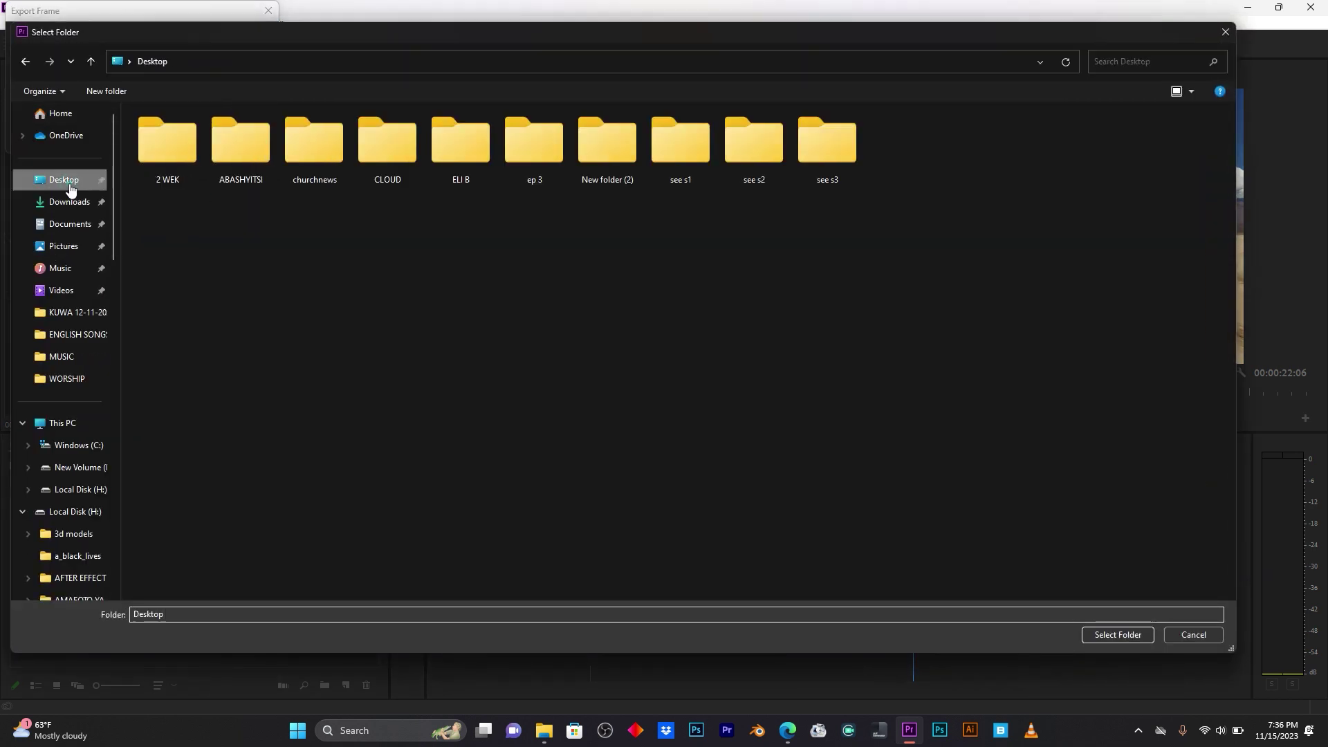
left_click(1111, 636)
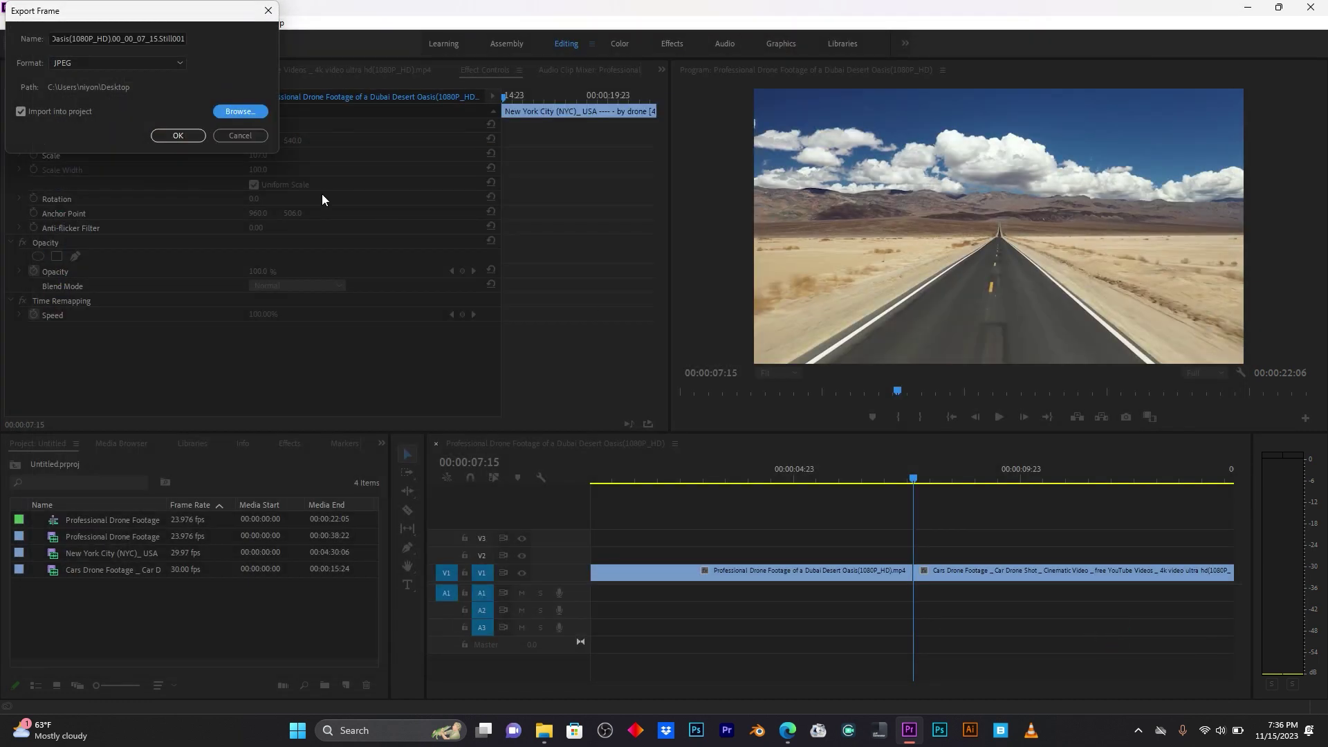
left_click(188, 137)
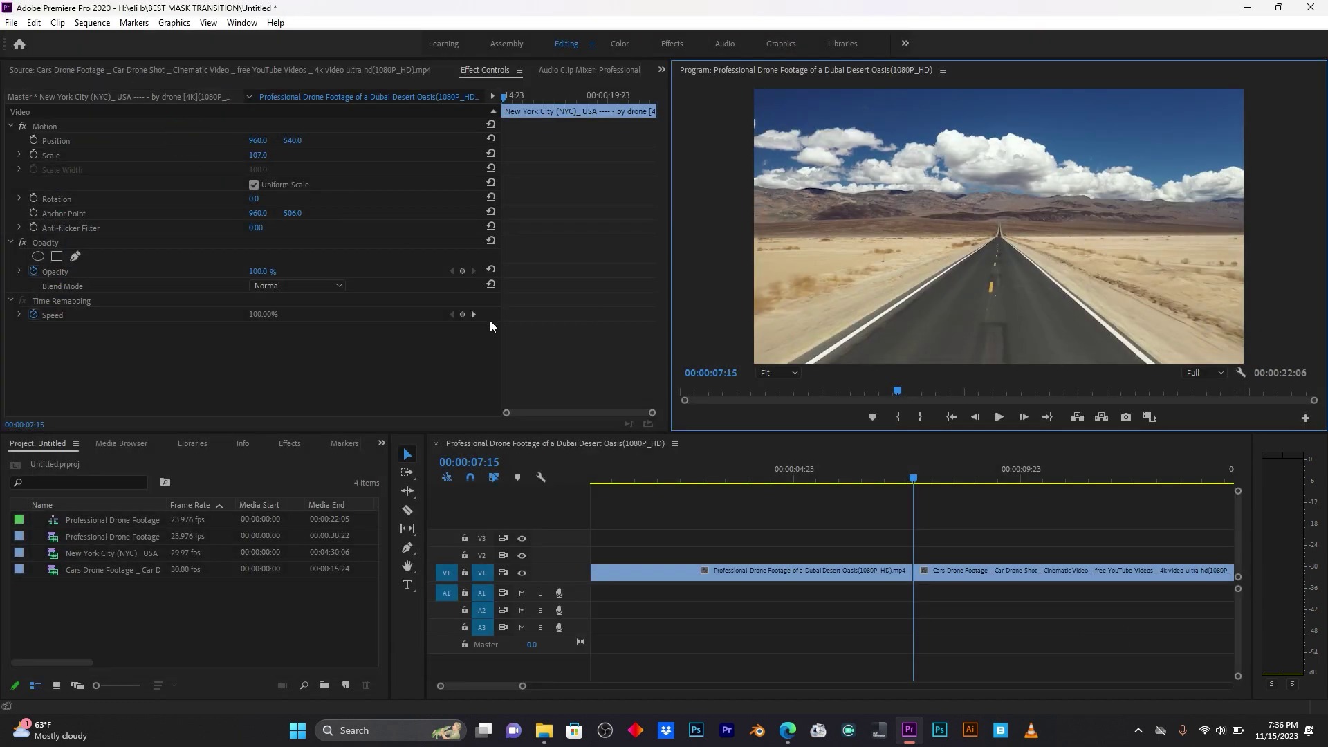
left_click_drag(521, 687, 570, 688)
Export the New York City clip's first frame at 00:00:15:00 as a still into the project.
left_click(912, 473)
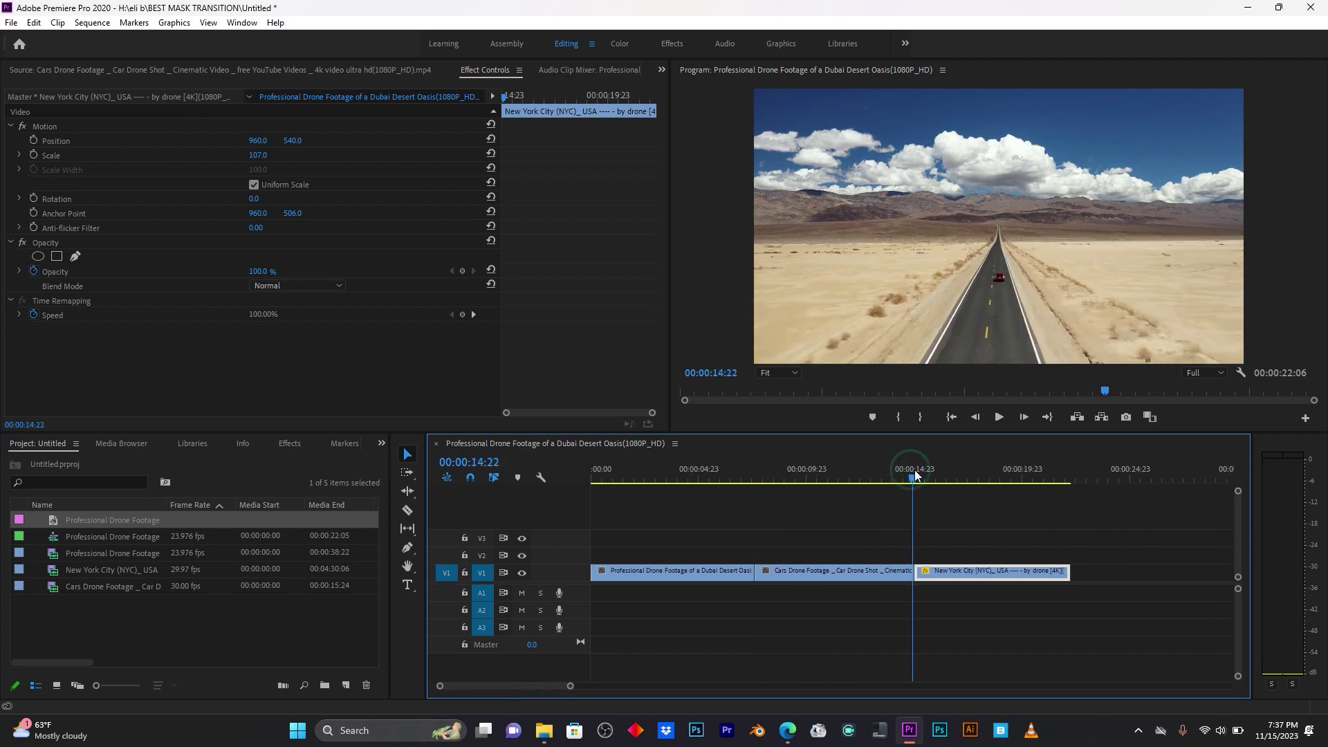
left_click_drag(570, 686, 541, 689)
key("Right")
key("Right")
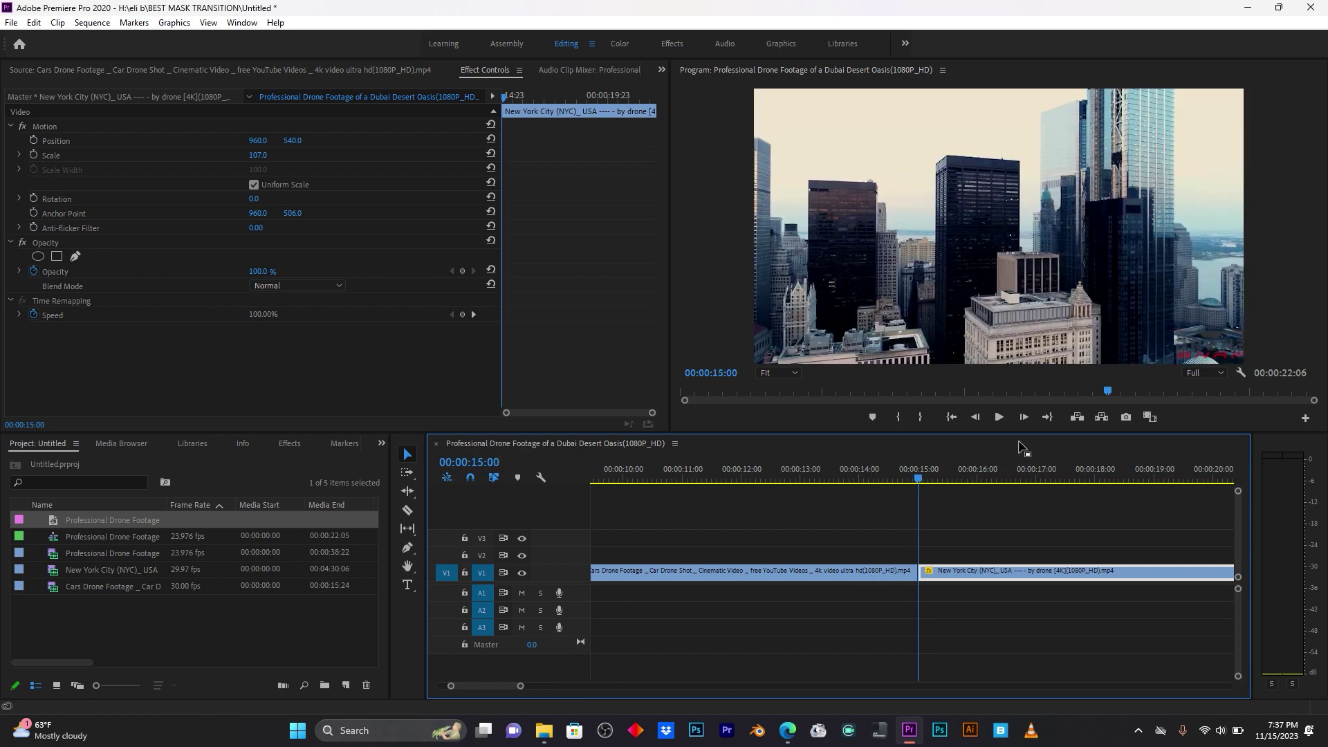
left_click(1130, 418)
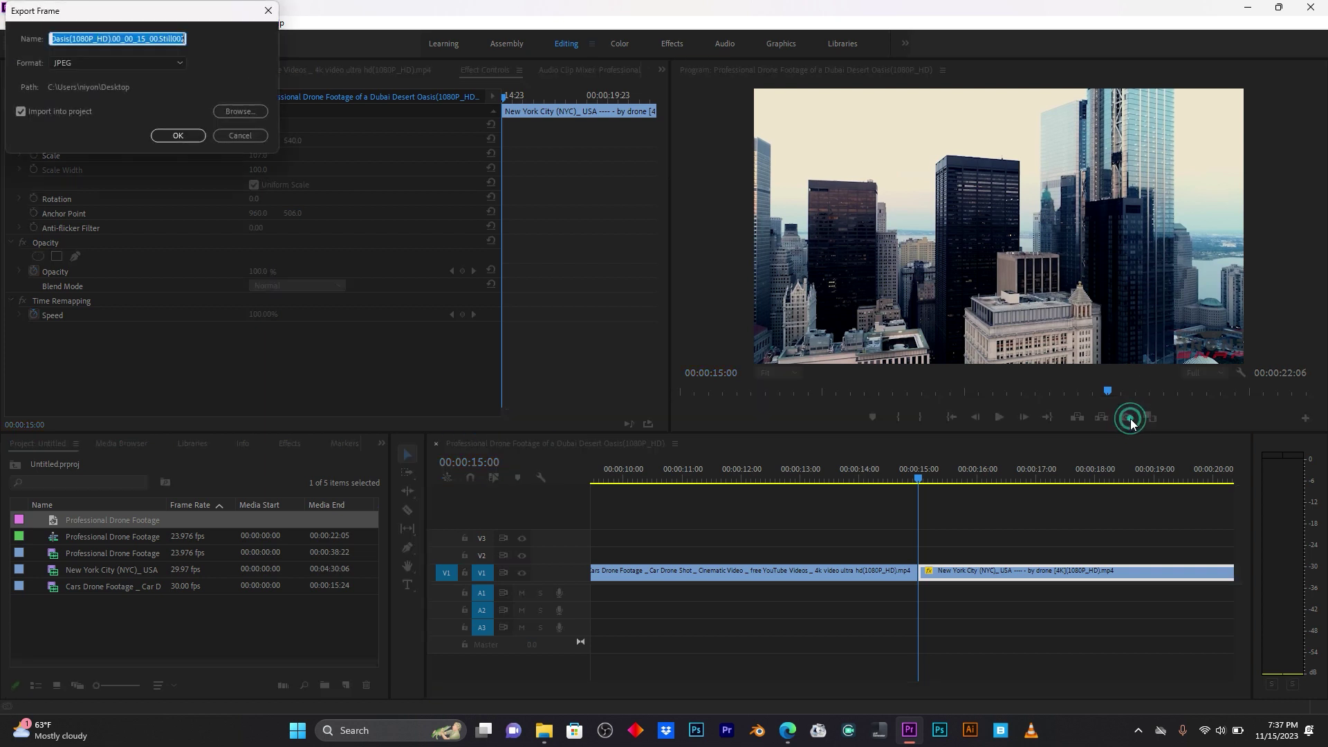
left_click(178, 135)
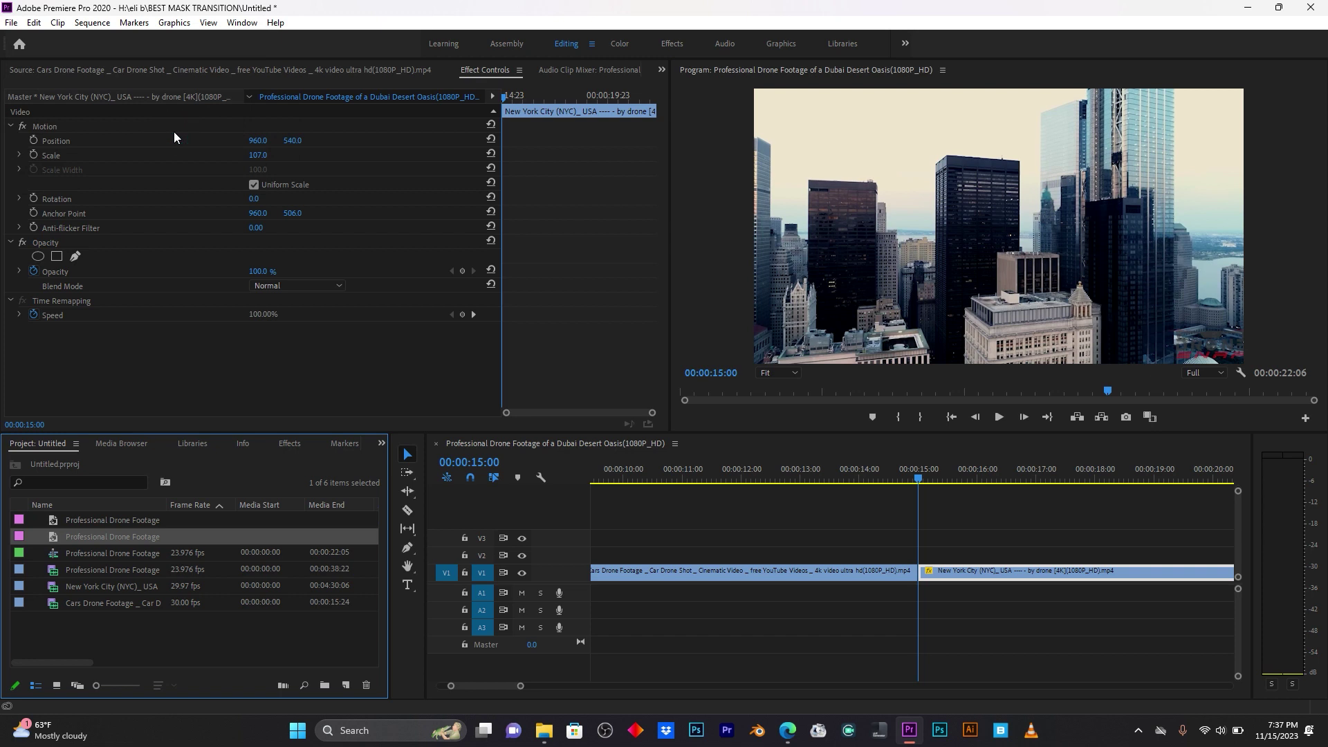
Return the playhead to the desert clip and switch over to Photoshop.
left_click_drag(522, 688, 602, 687)
left_click(694, 481)
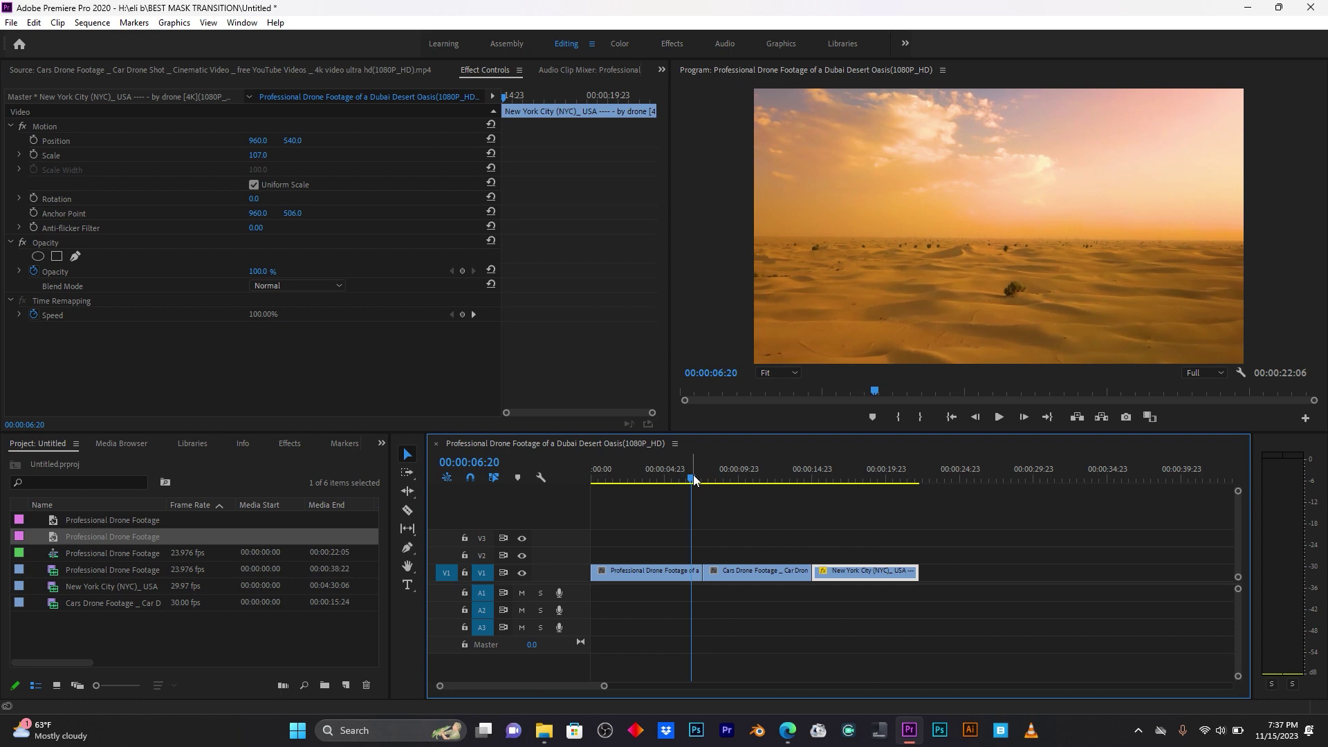
left_click(696, 732)
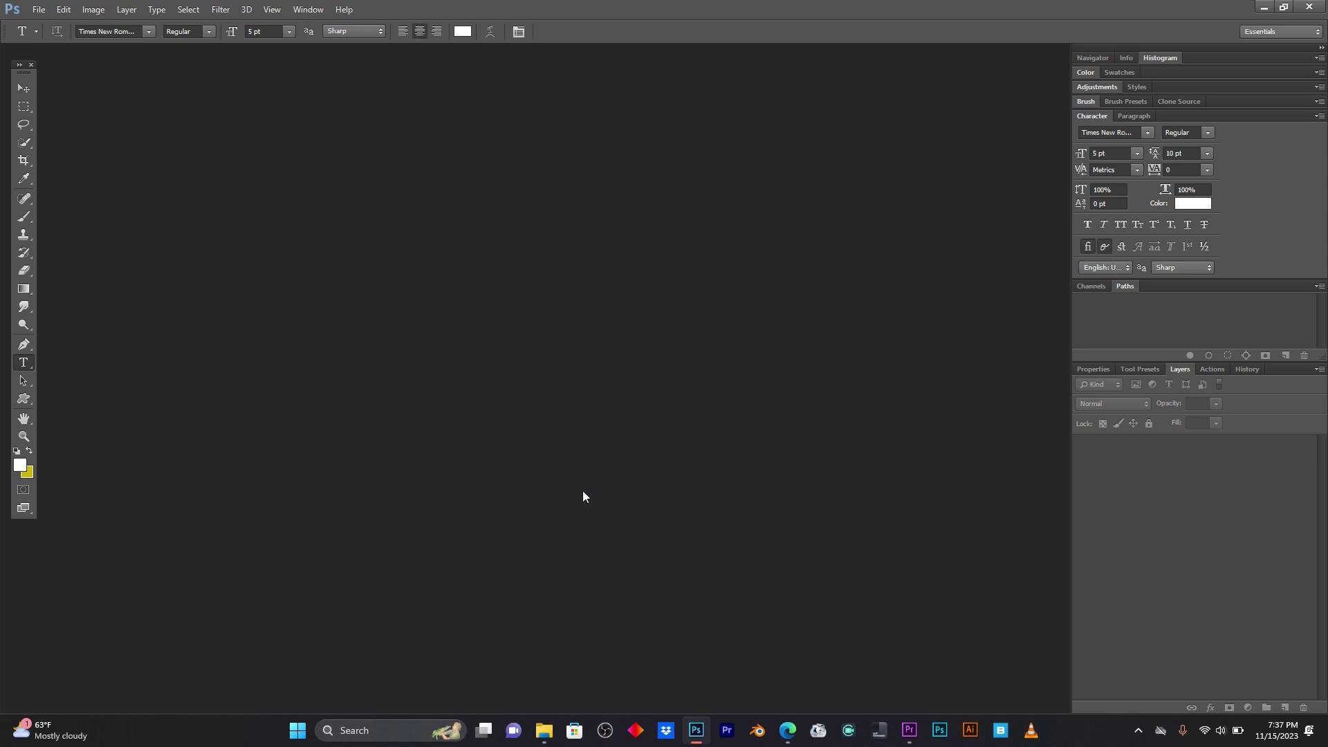
Open both Professional Drone Footage stills from the Desktop and bring the road still Still001 forward.
left_click(38, 10)
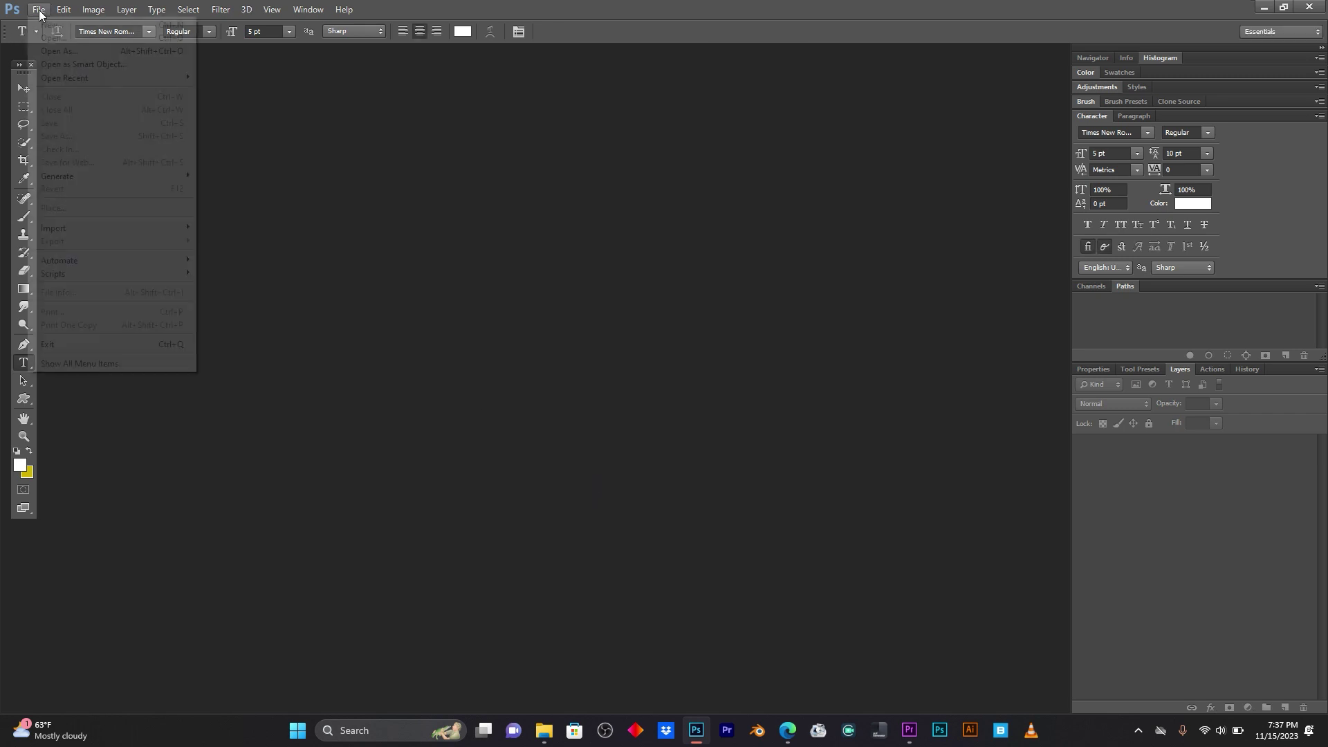
left_click(53, 39)
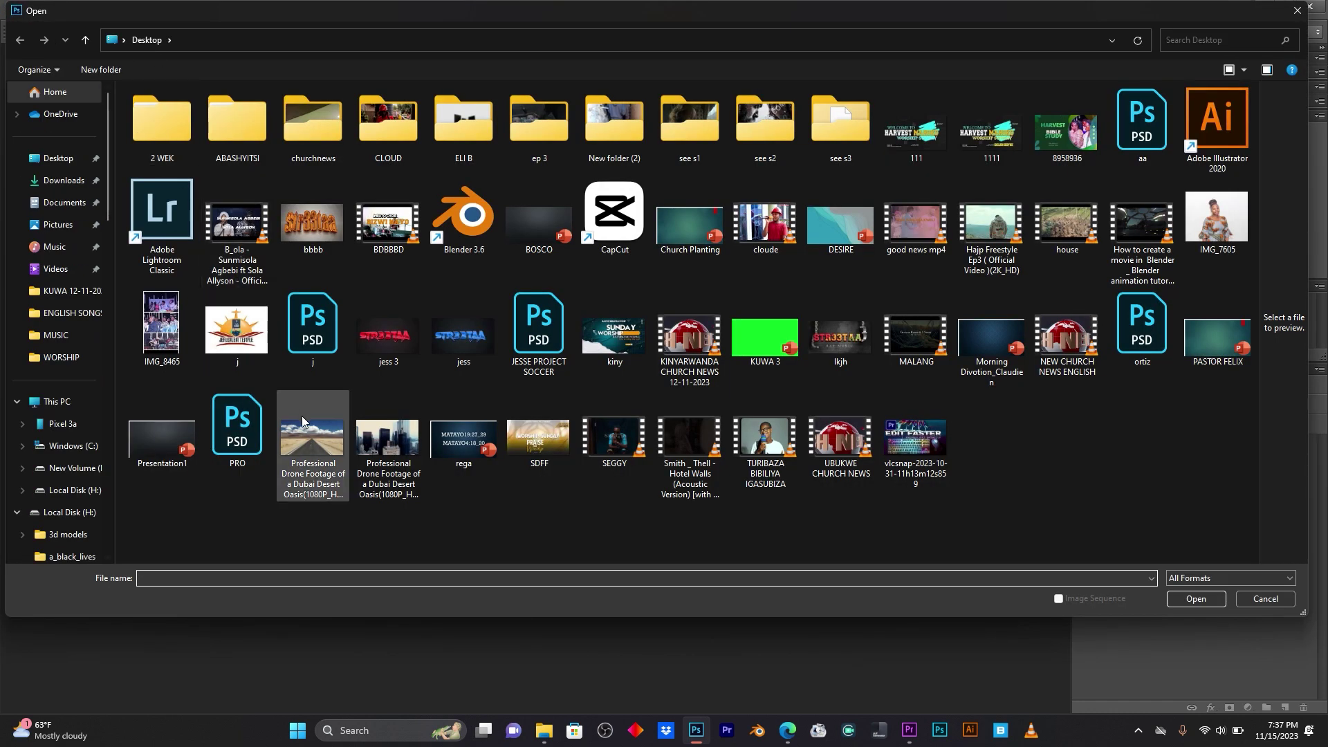
left_click(311, 441)
left_click(392, 445, "ctrl")
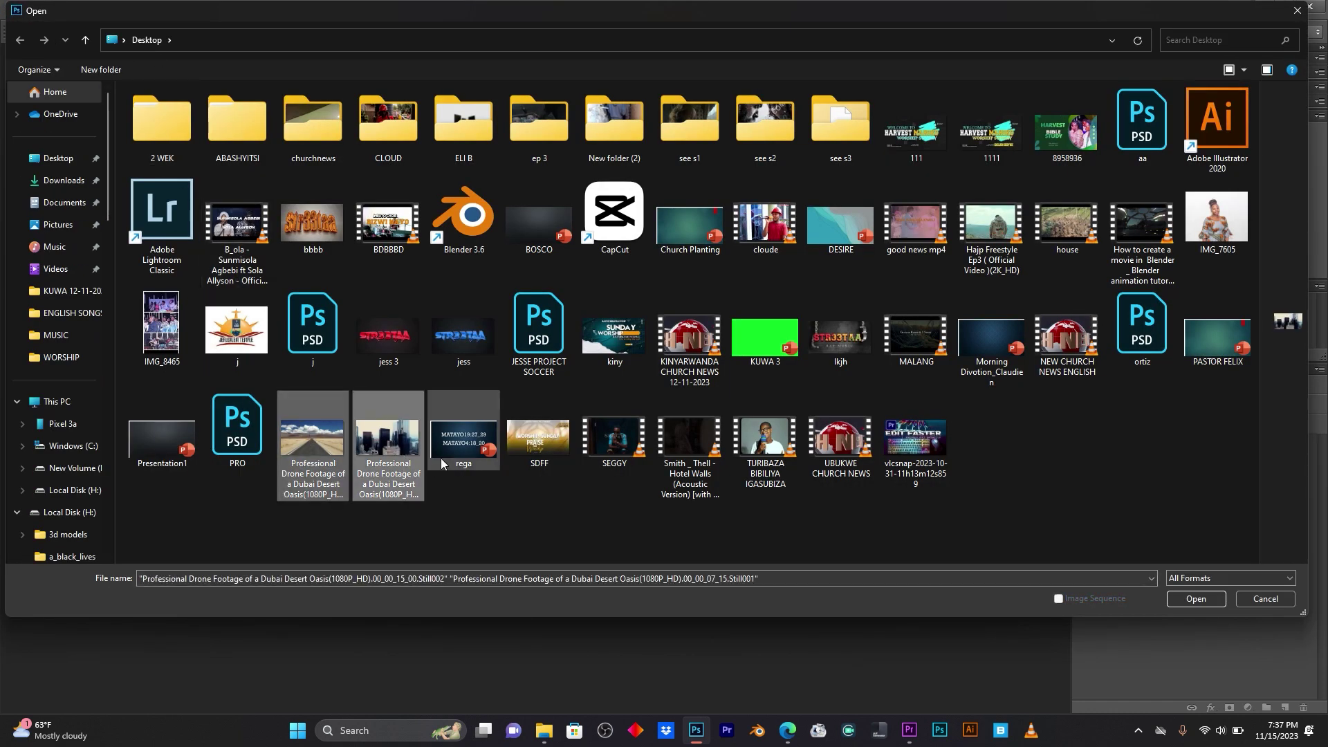
left_click(1215, 602)
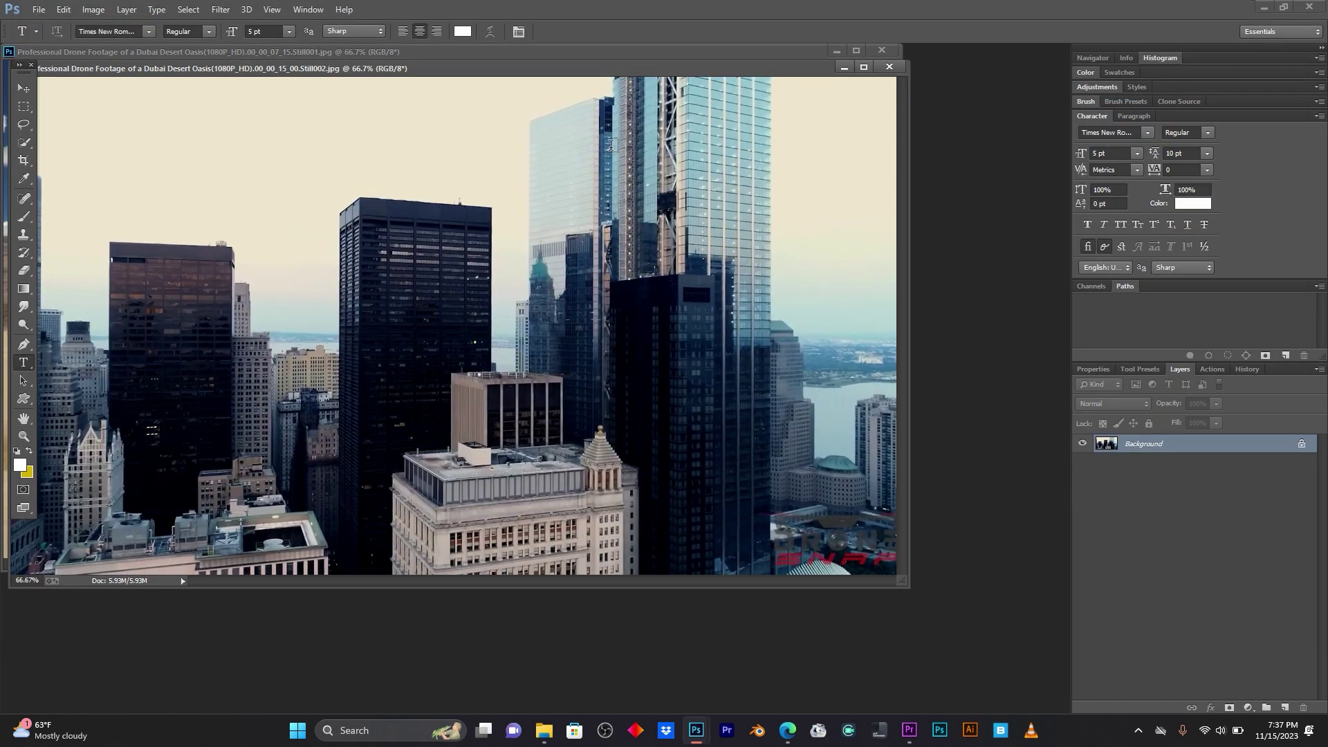
left_click(571, 52)
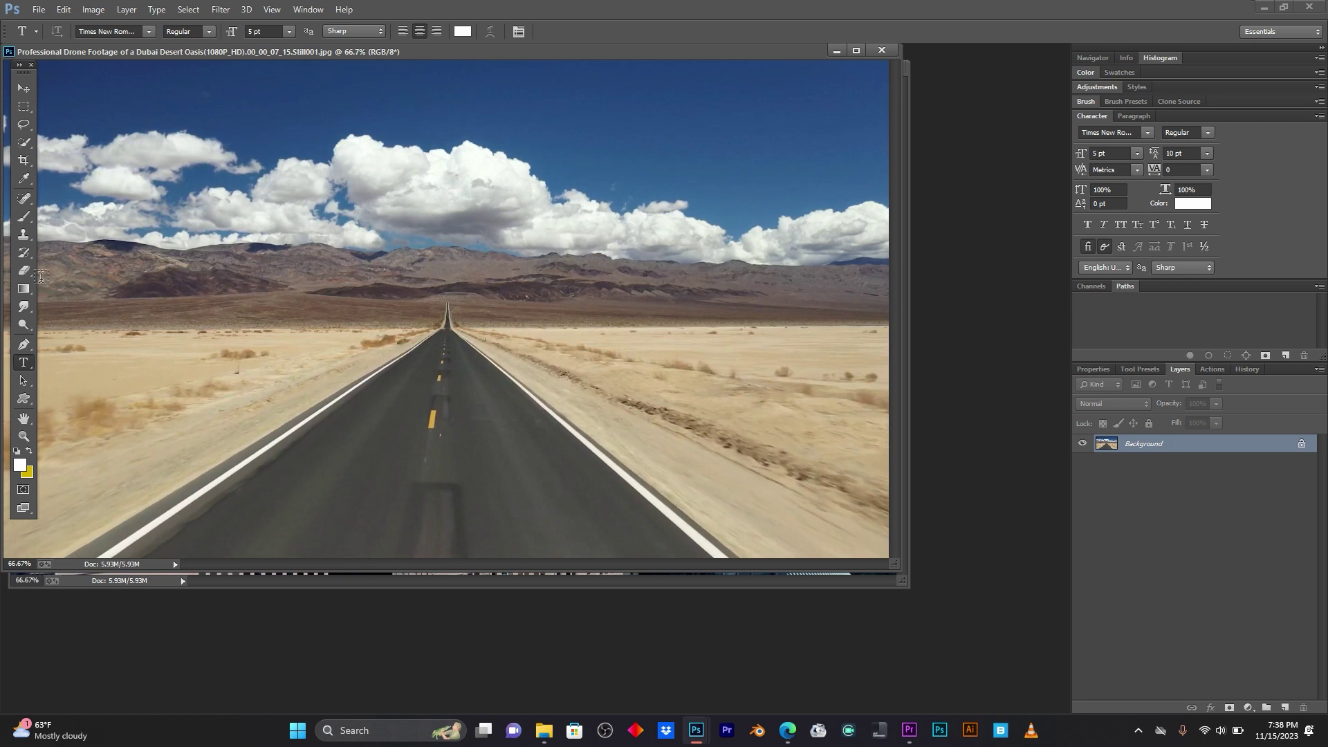
Trace the road's edges as a closed Pen-tool shape with no fill.
left_click(32, 344)
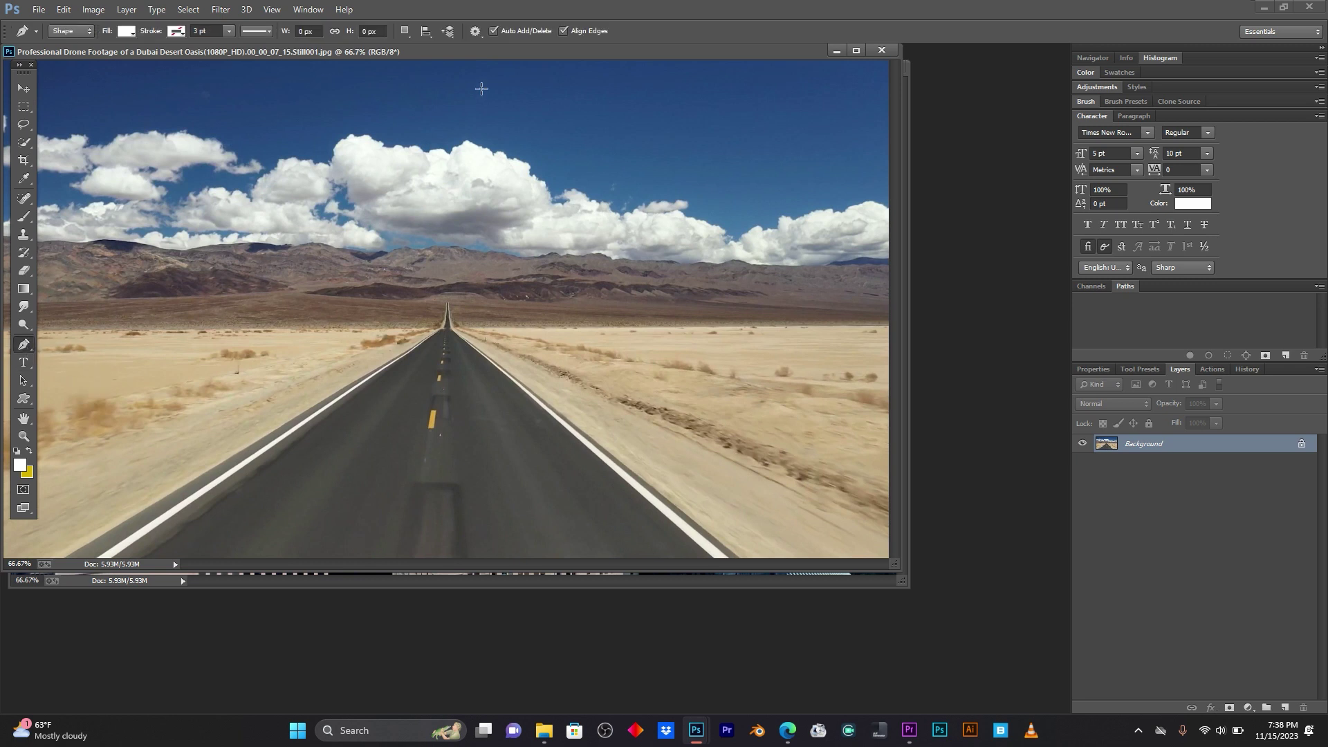
left_click_drag(522, 53, 573, 63)
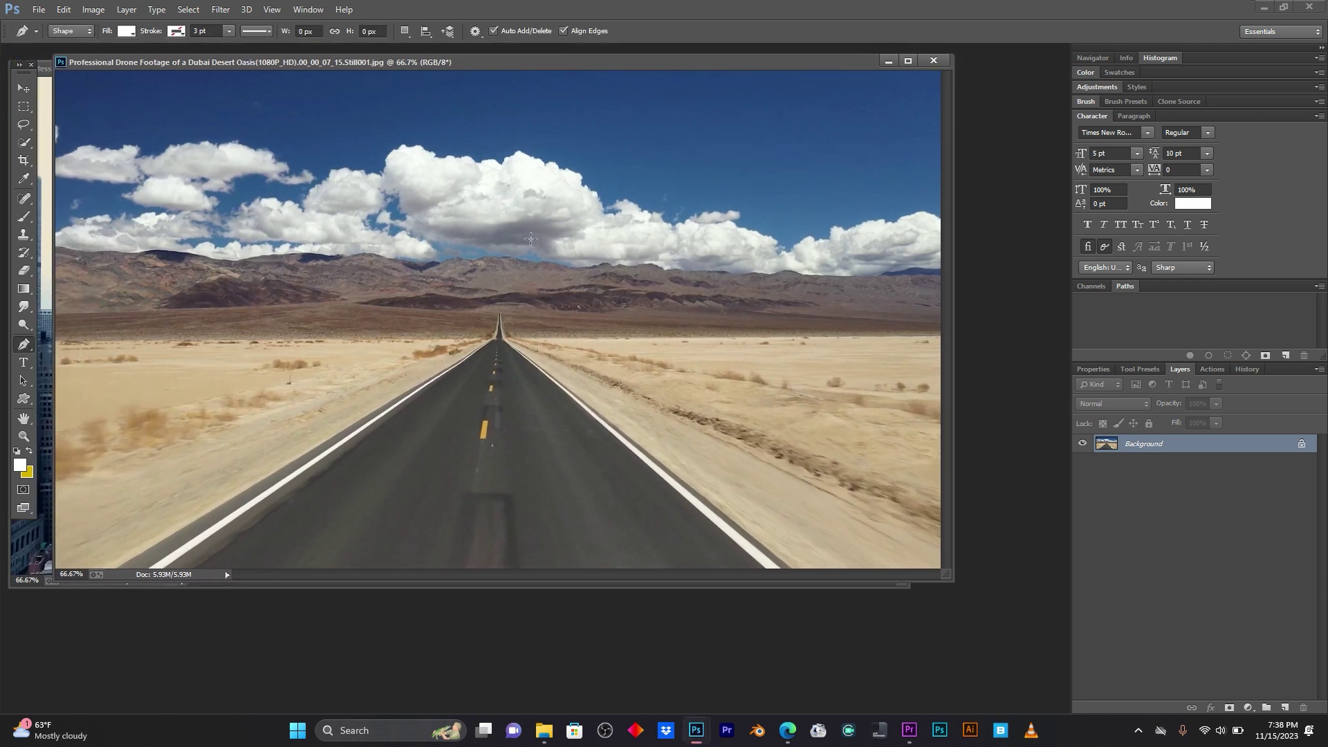
scroll(529, 244, "down", 2)
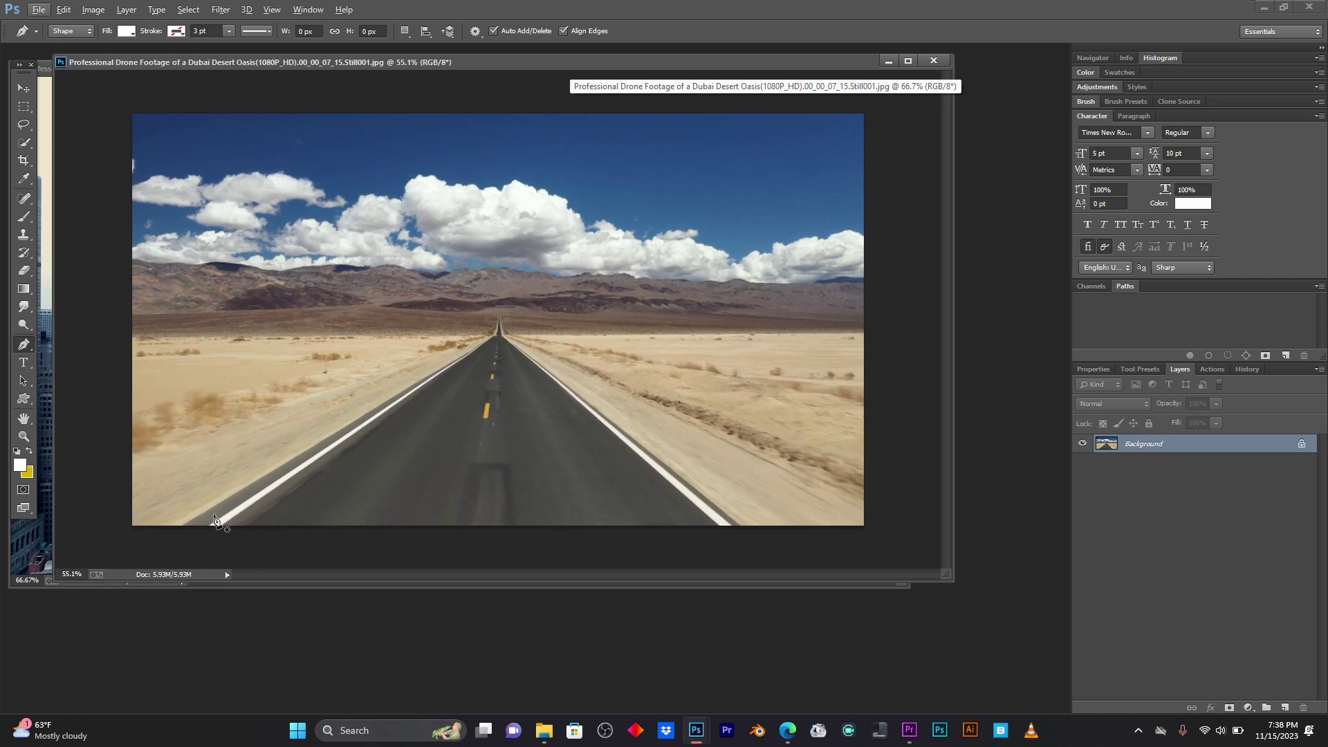
left_click(182, 528)
left_click(493, 338)
scroll(496, 331, "up", 5)
left_click(497, 328)
left_click(126, 31)
left_click(68, 60)
left_click(504, 295)
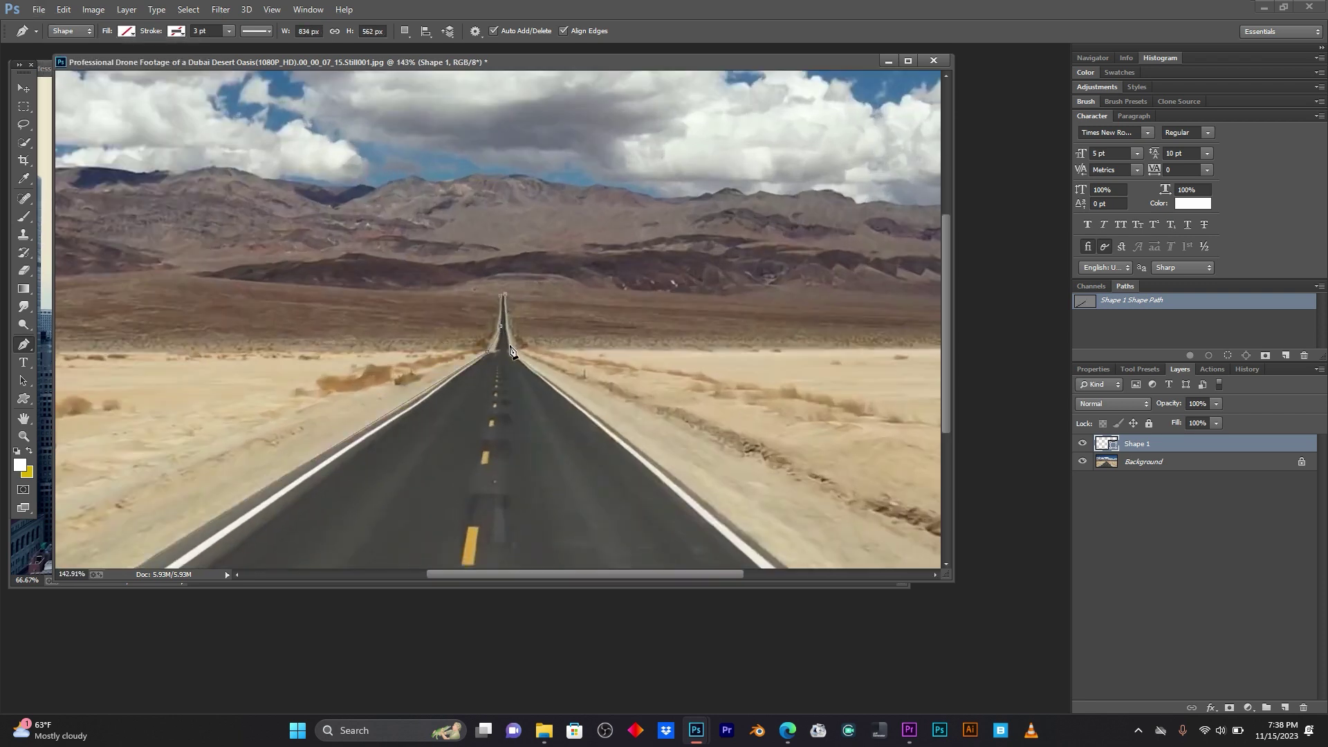
scroll(539, 377, "down", 5)
left_click(724, 510)
left_click(211, 509)
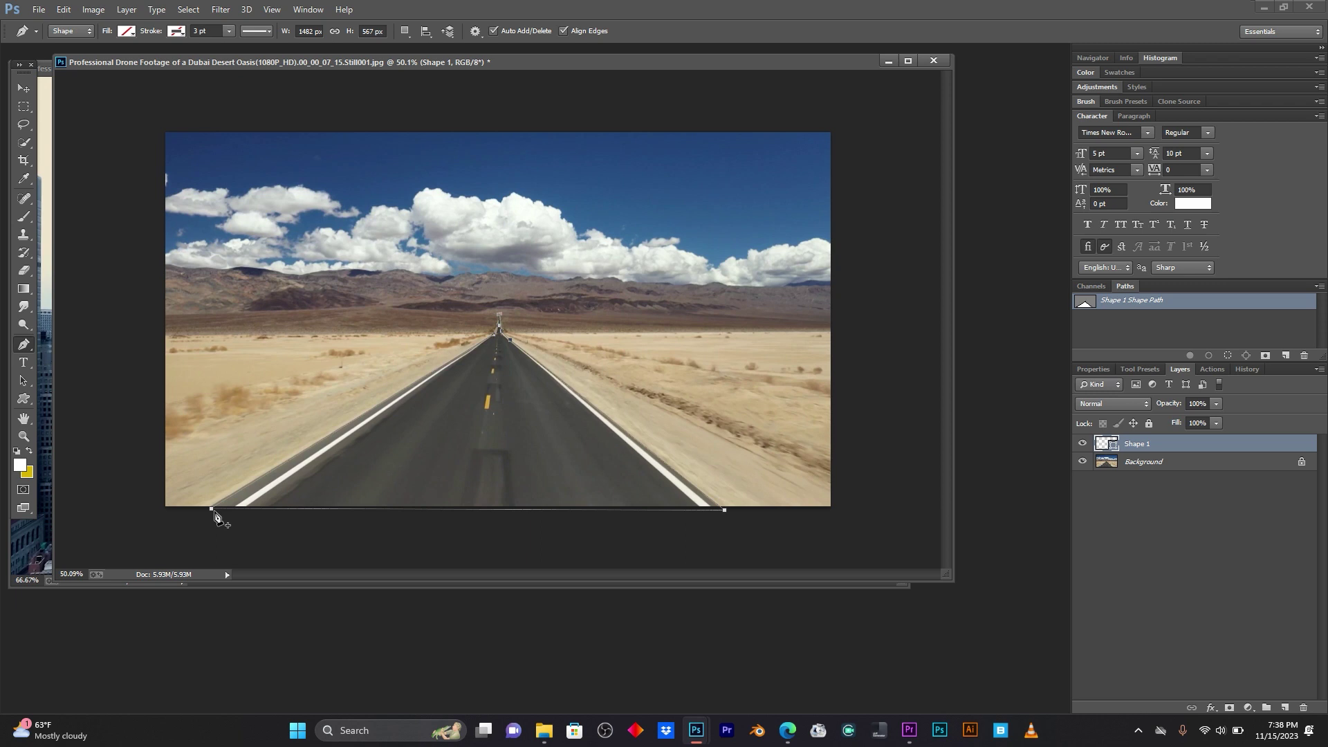
Load the road shape as a selection and select the Background layer for masking.
left_click(1108, 464)
left_click(1100, 447)
left_click(1100, 446, "ctrl")
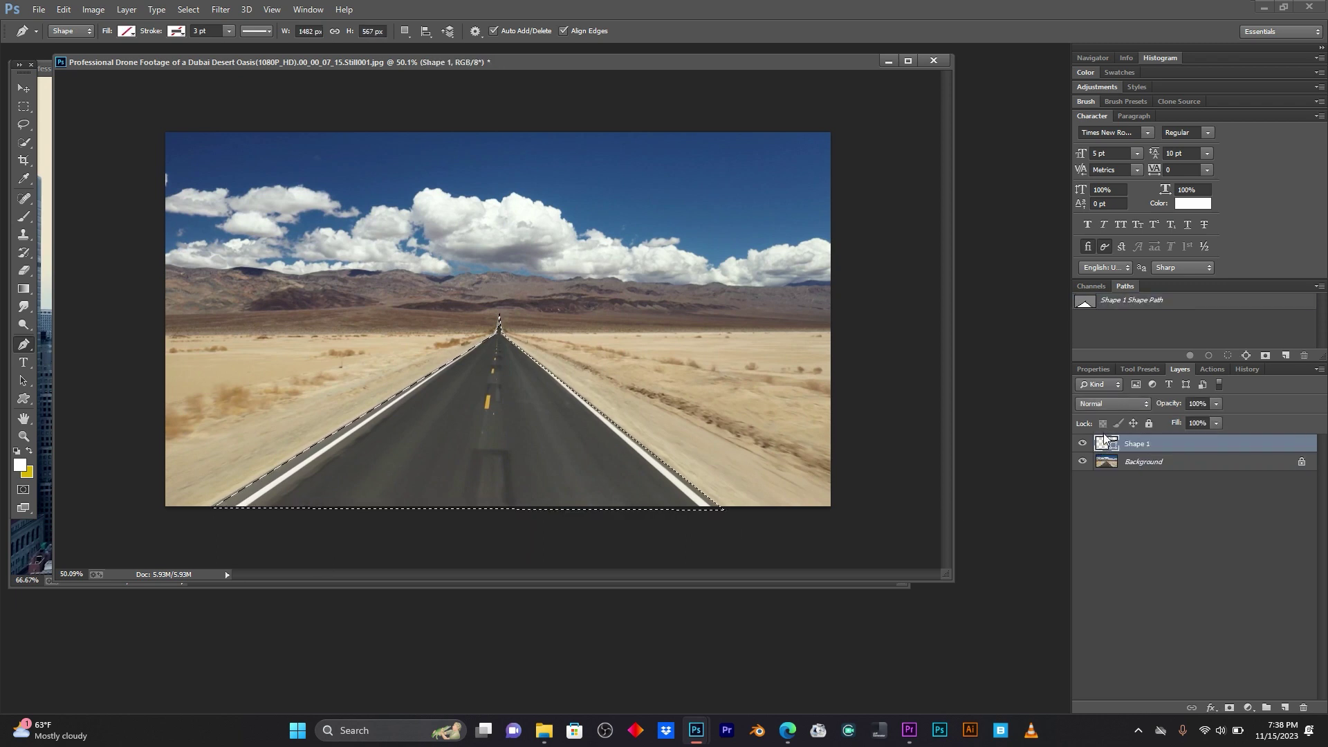
left_click(1115, 465)
Mask the photo down to the road and apply the layer mask to Layer 0.
left_click(1230, 709)
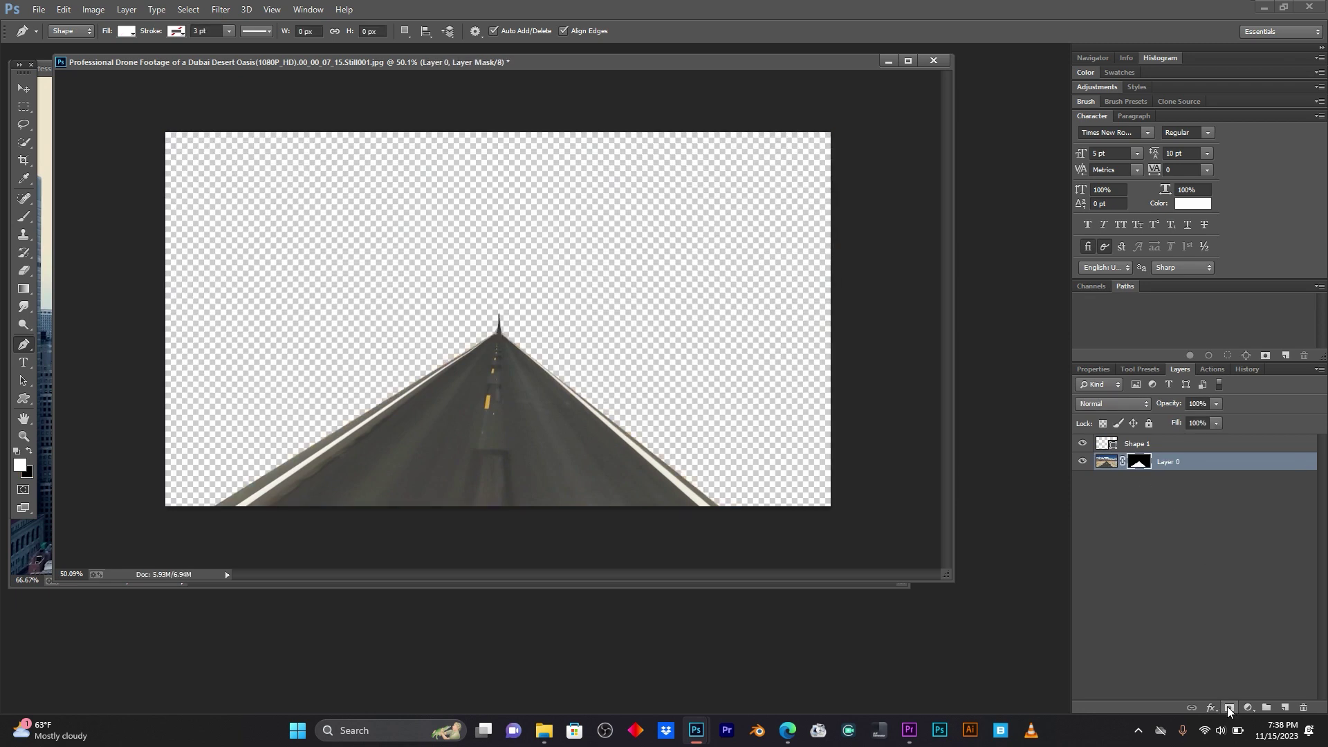
right_click(1142, 465)
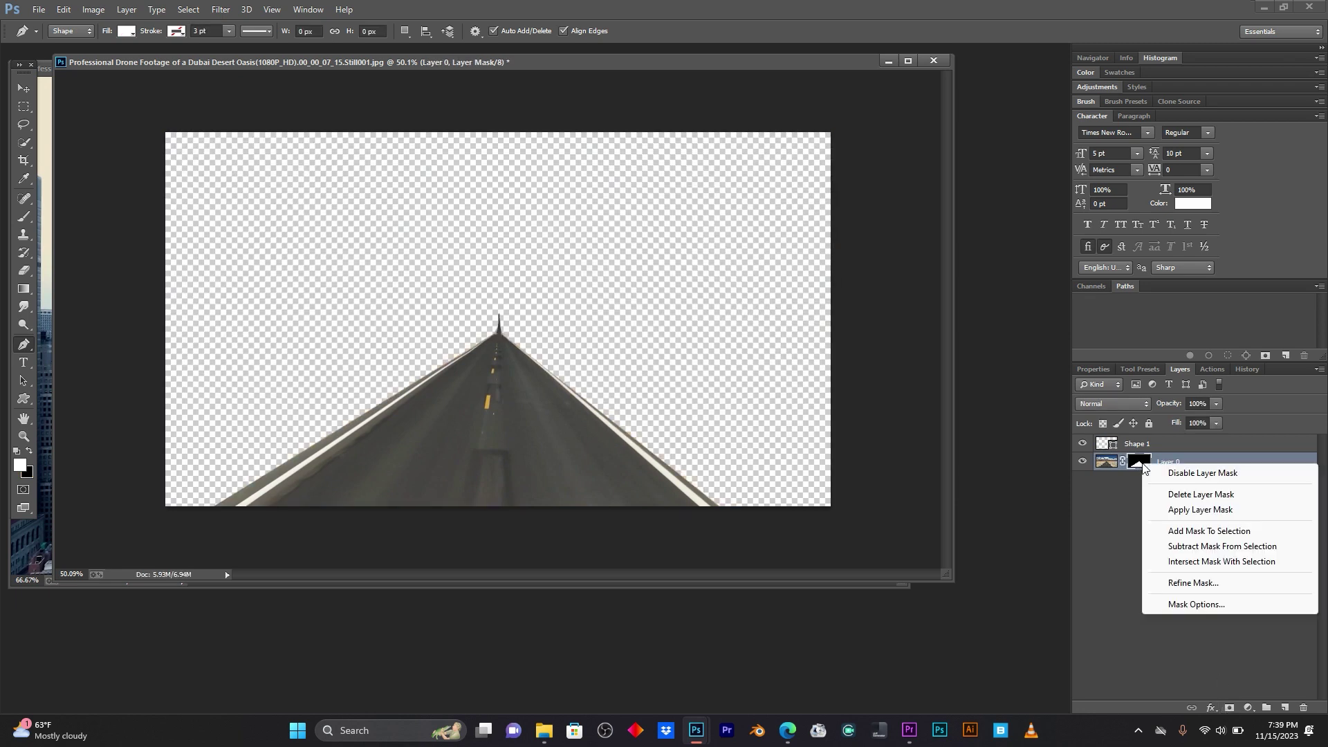
left_click(1200, 510)
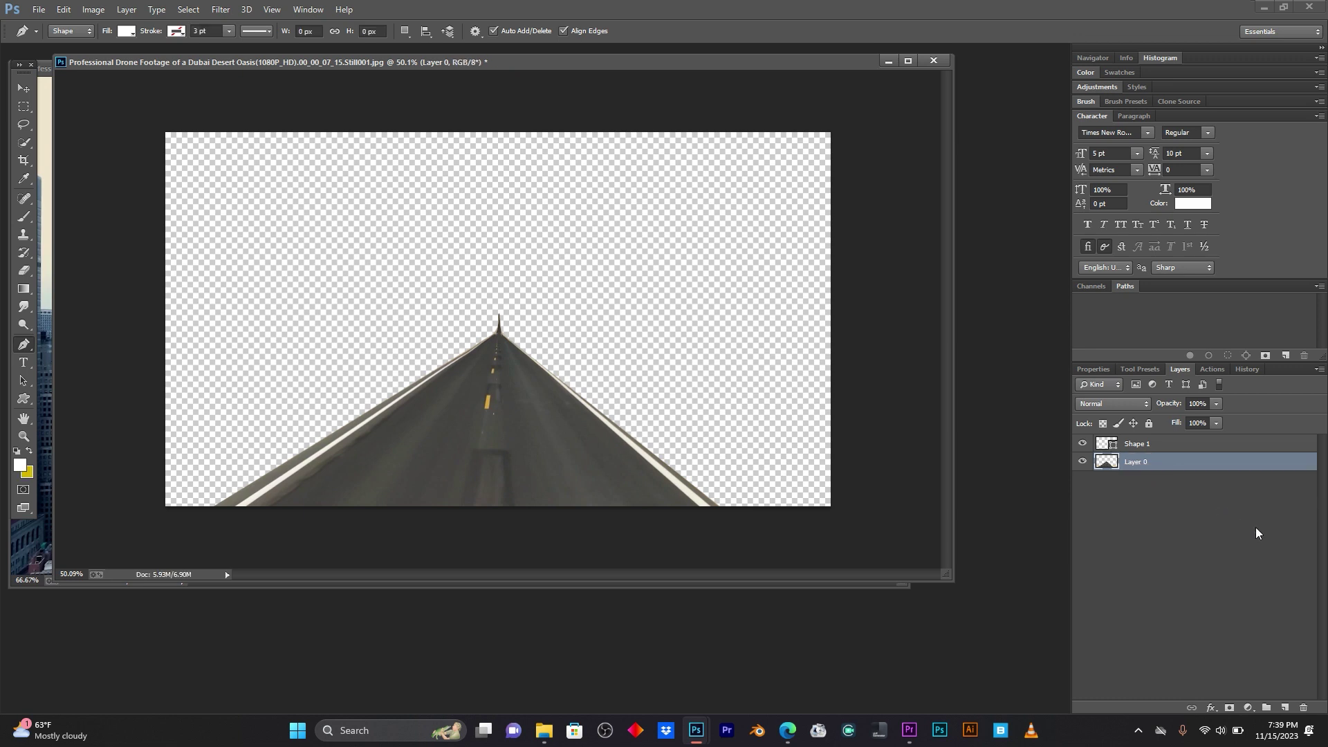
Save the road cut-out as a PNG named 1111111 on the Desktop.
left_click(39, 9)
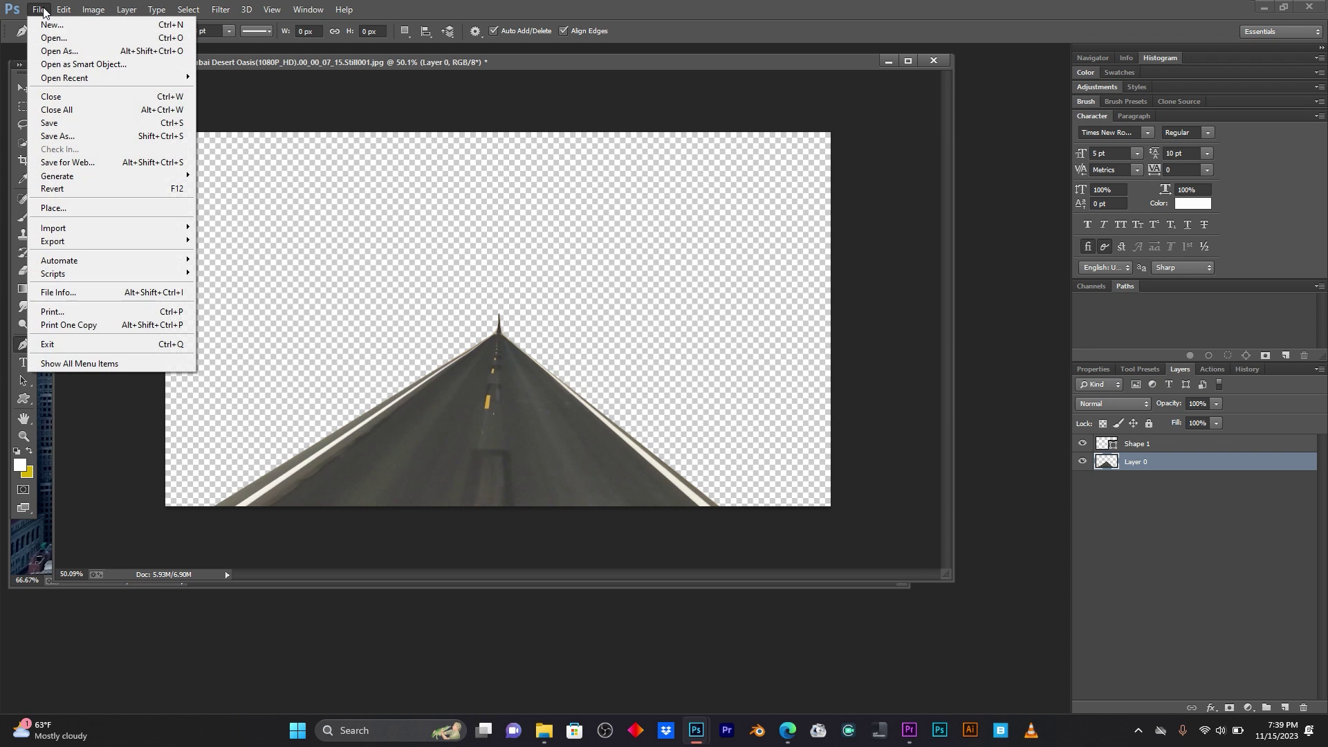
left_click(78, 136)
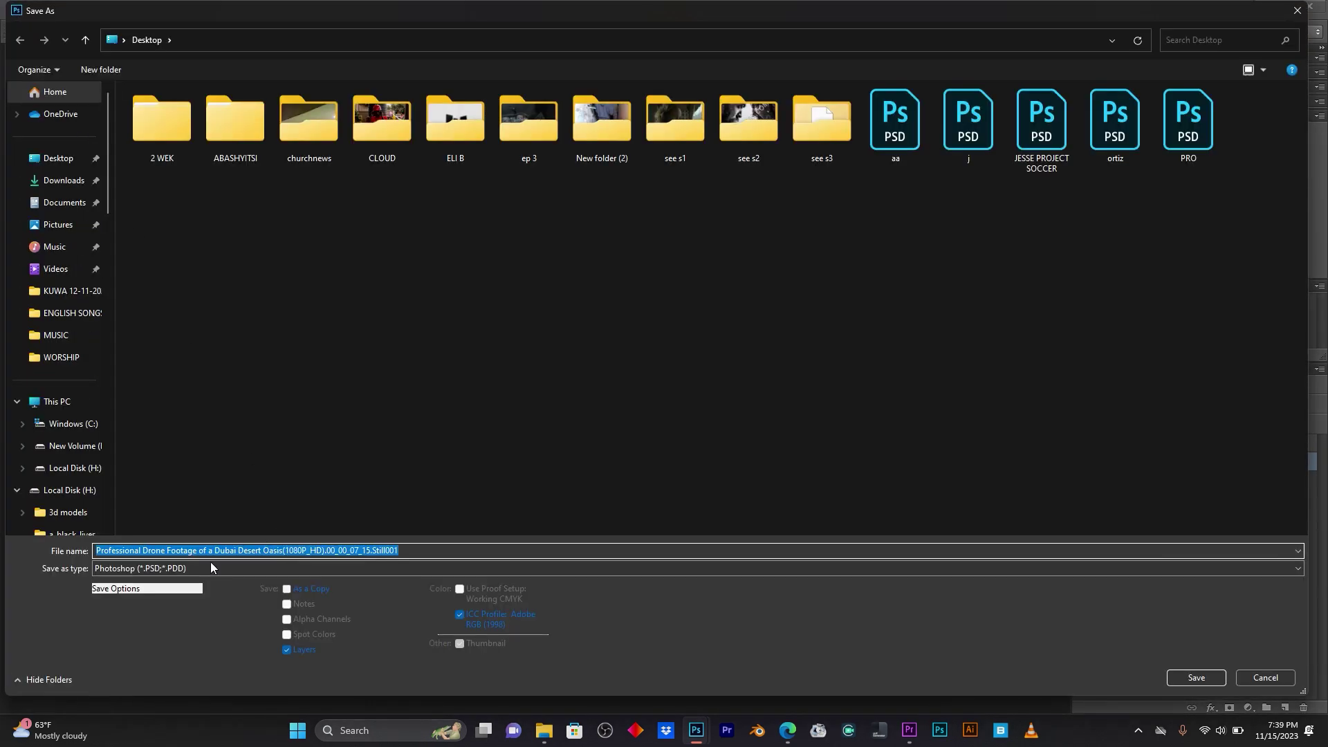
left_click(186, 569)
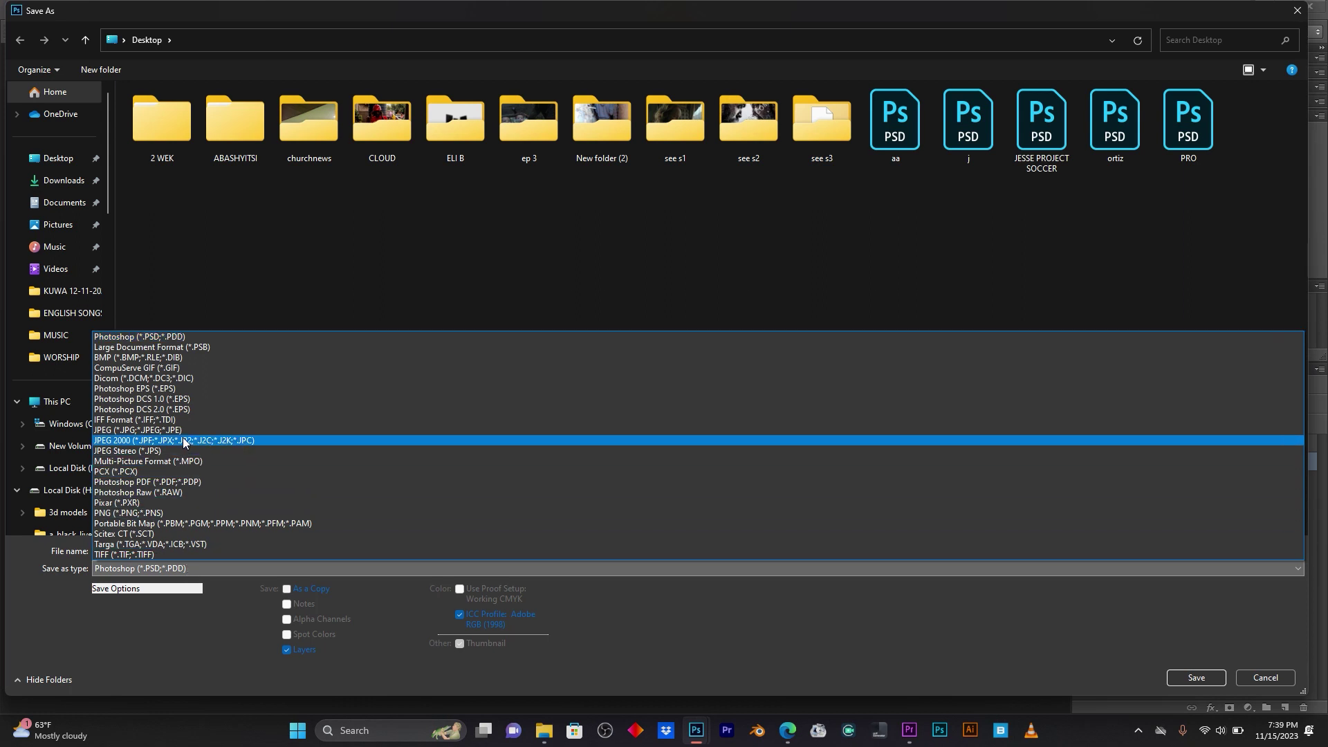
left_click(164, 512)
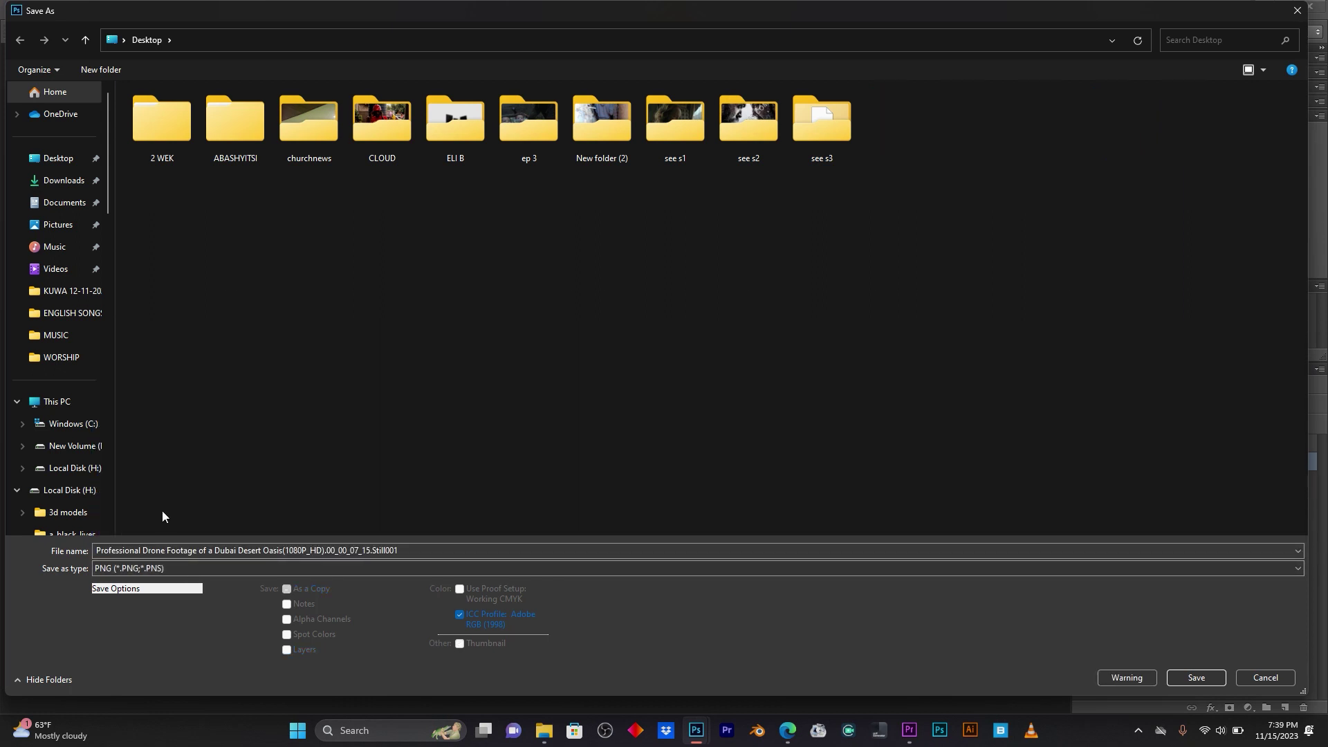
left_click(196, 551)
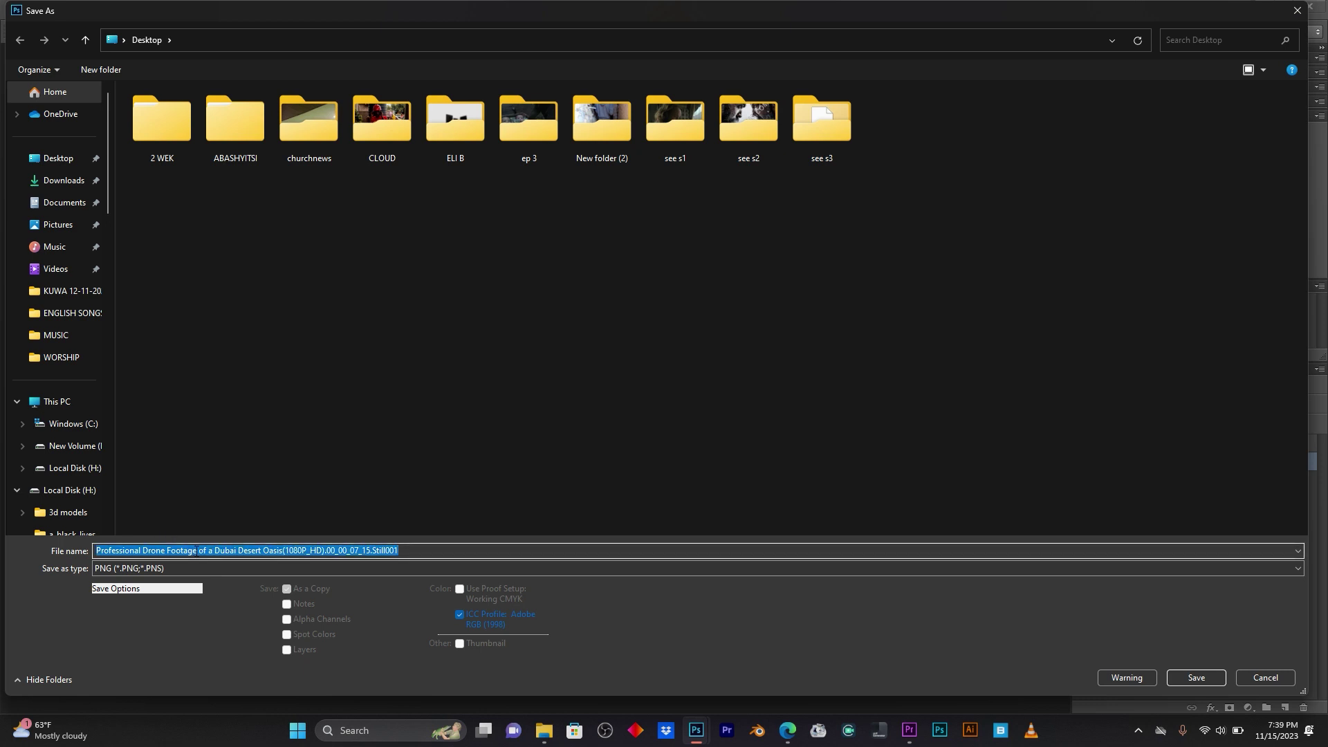
type("111111111")
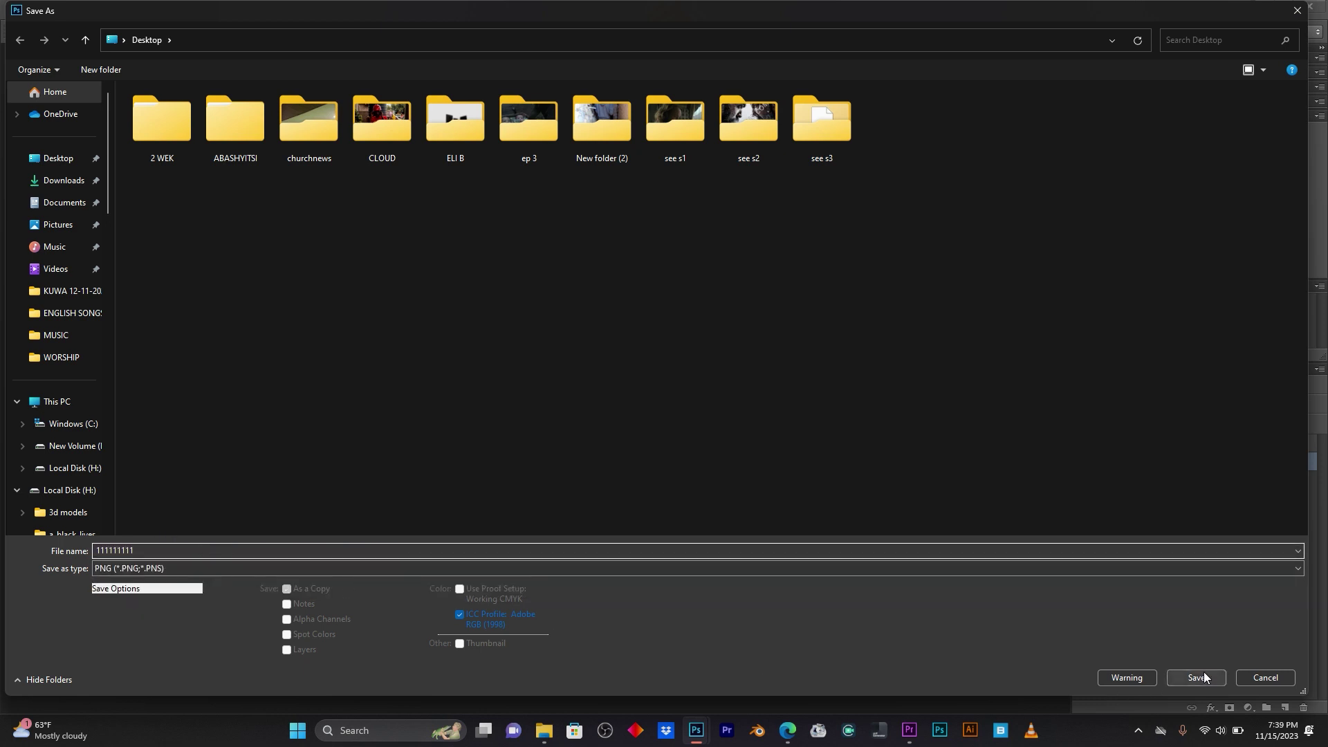
left_click(1195, 679)
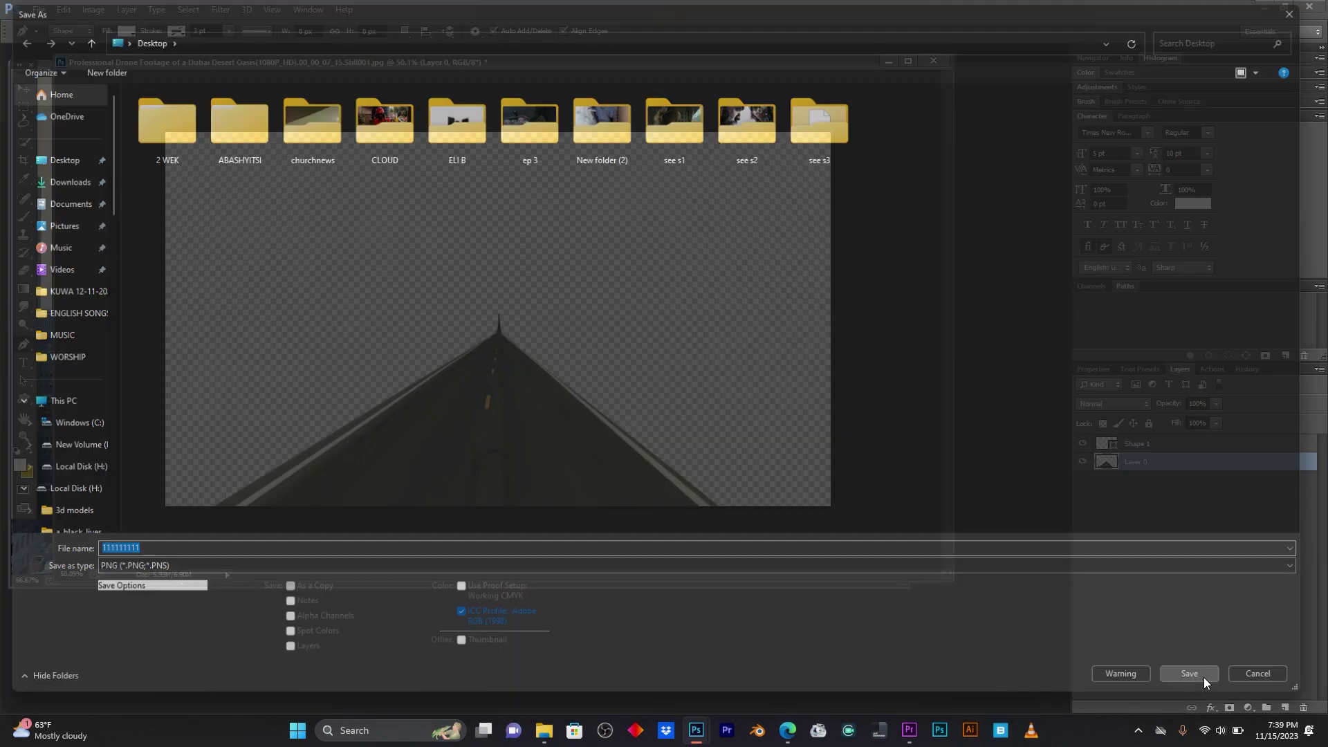
left_click(705, 229)
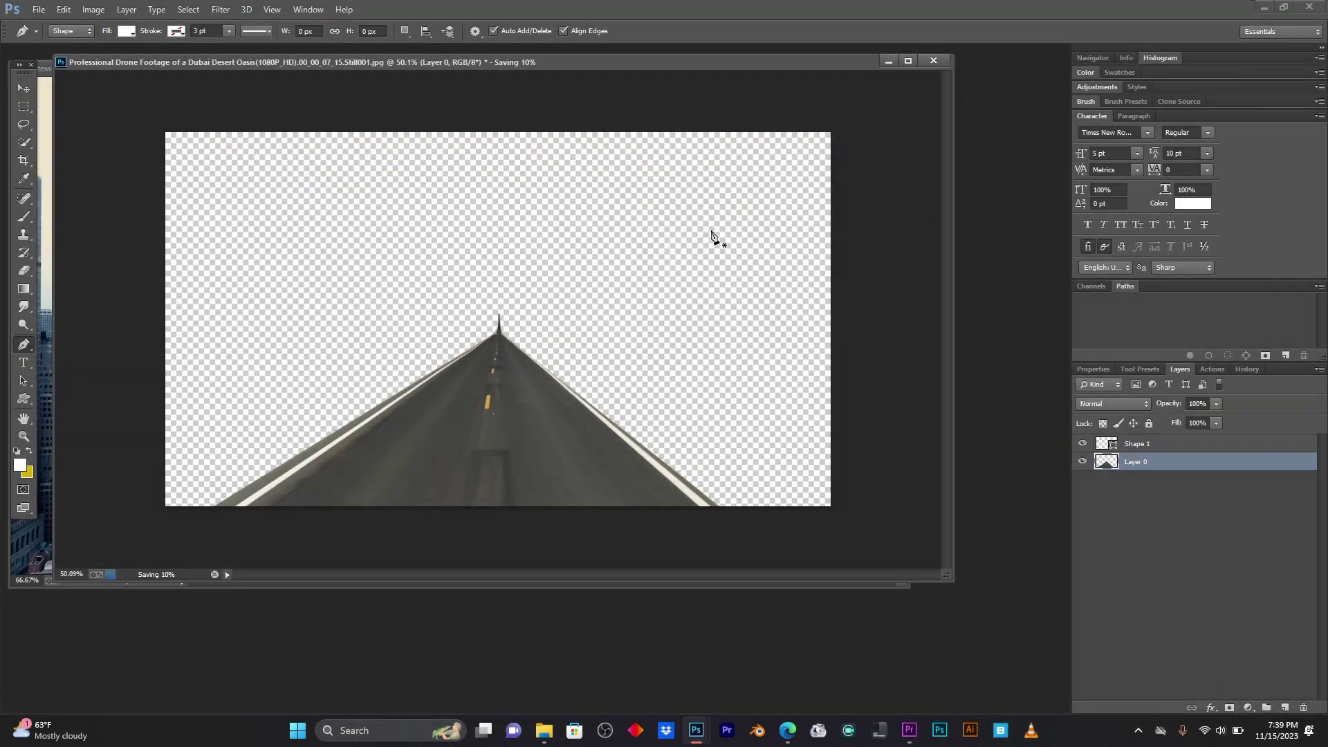
Bring the city still document to the front and reposition its window.
left_click_drag(658, 61, 685, 126)
left_click(616, 68)
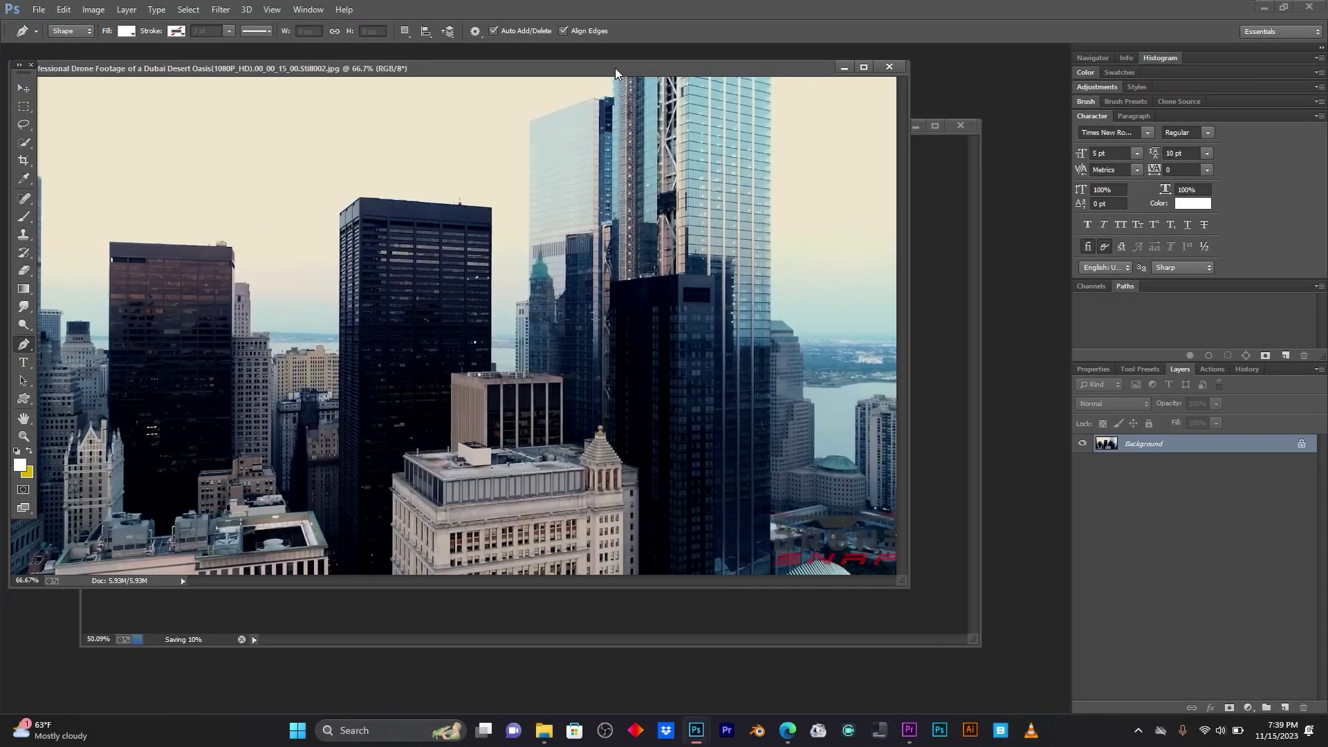
left_click_drag(615, 68, 735, 73)
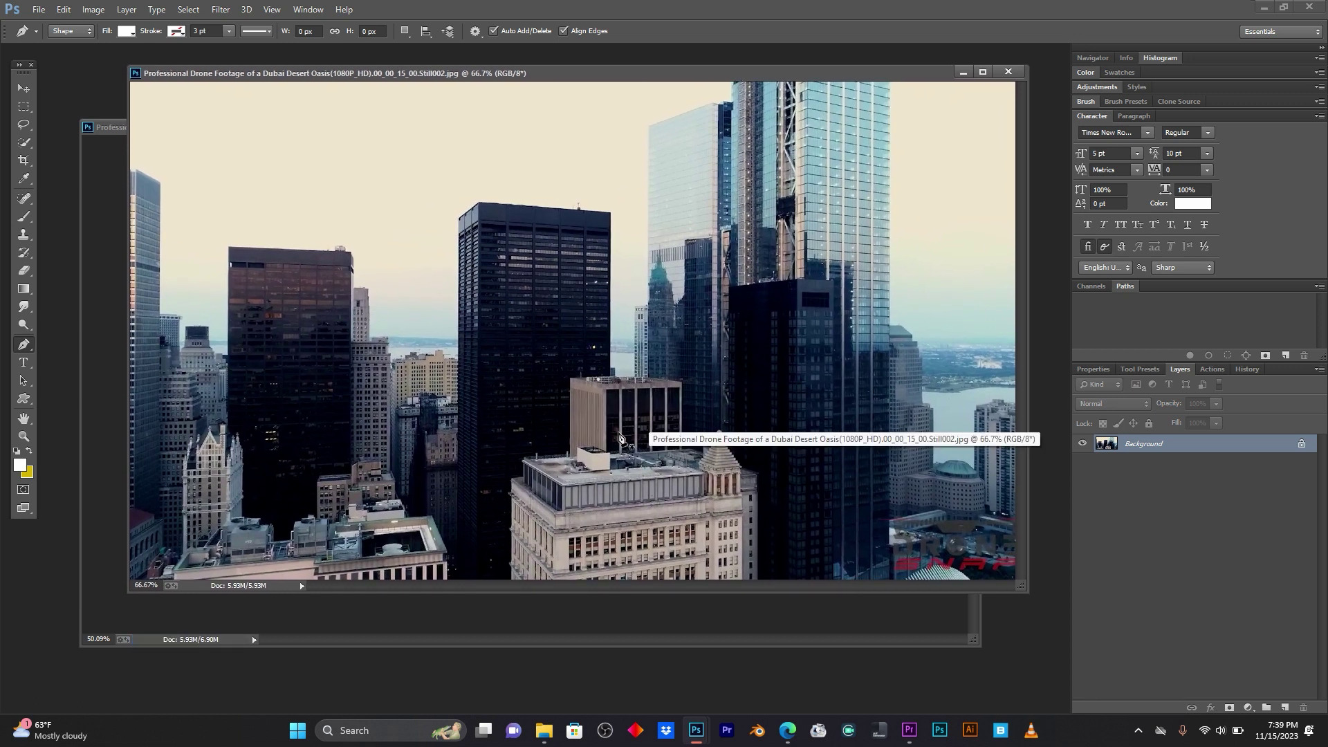
scroll(612, 472, "down", 2)
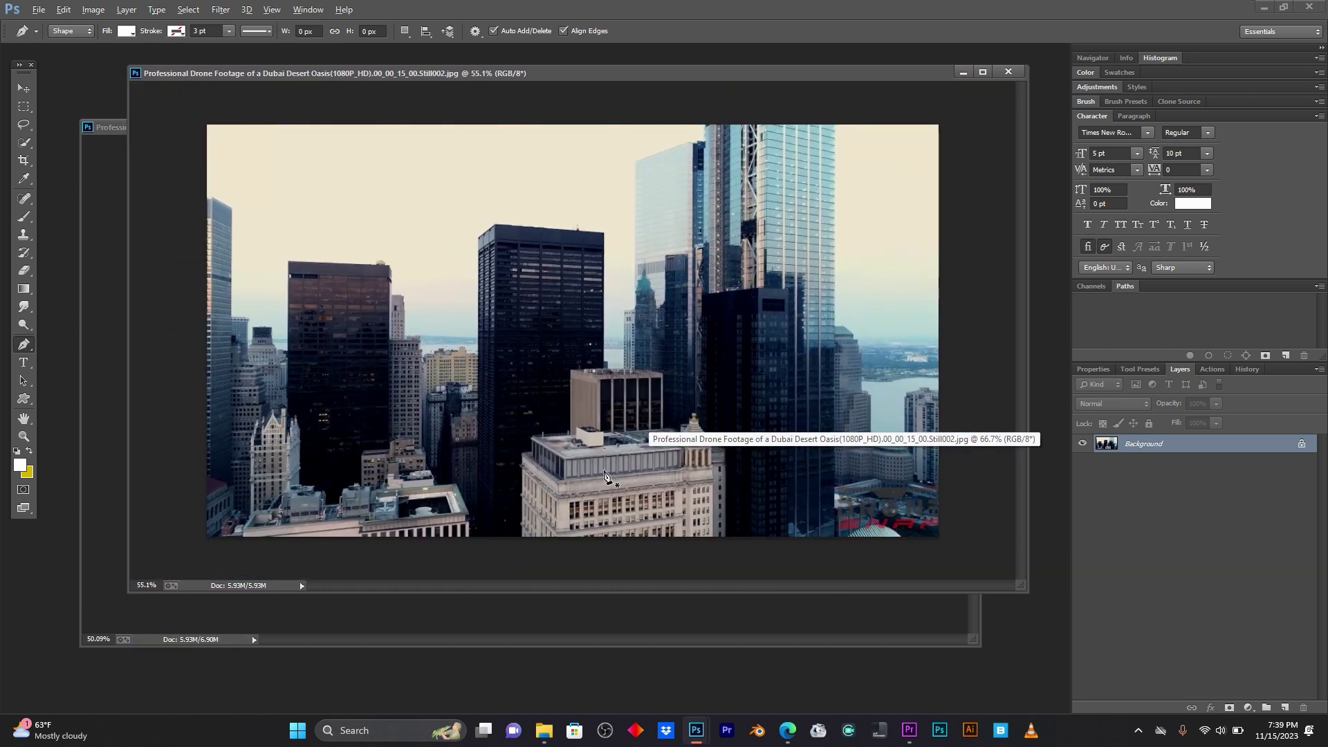
scroll(597, 511, "up", 1)
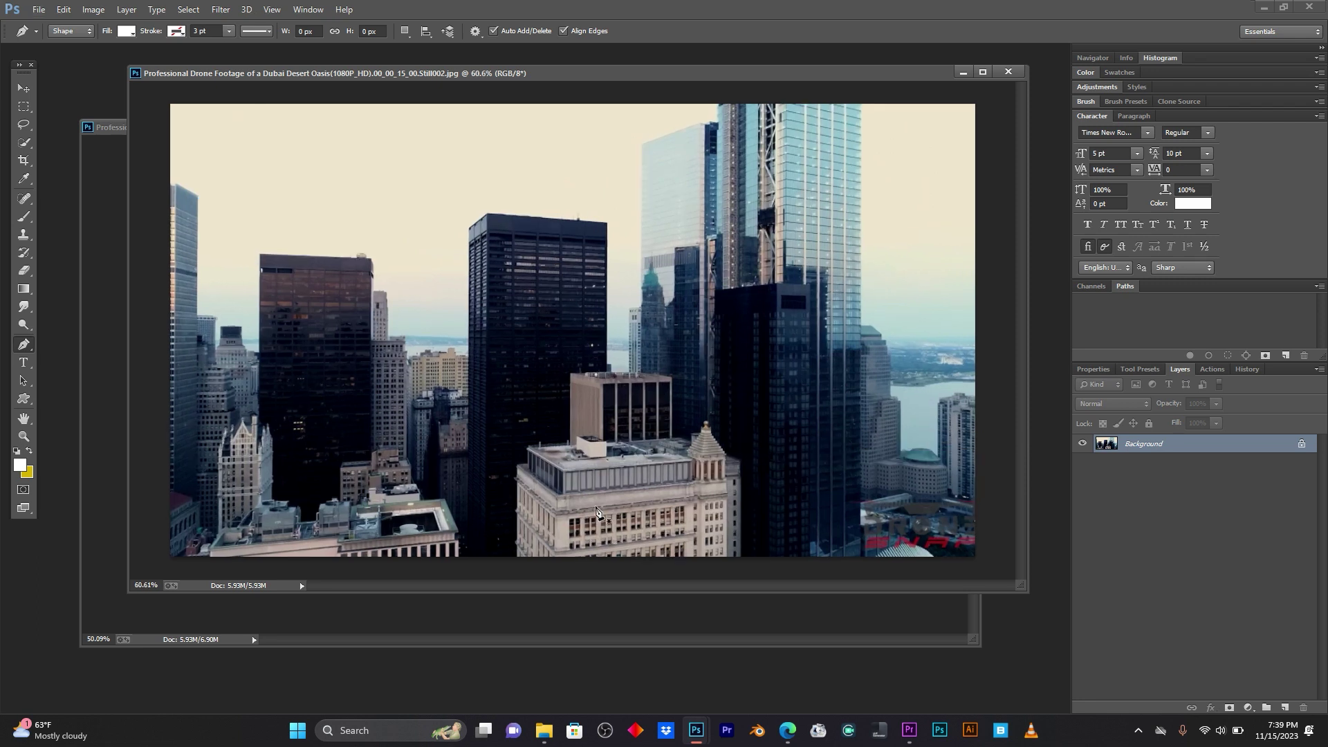
Trace the front building with no fill and copy it onto its own layer.
left_click(517, 560)
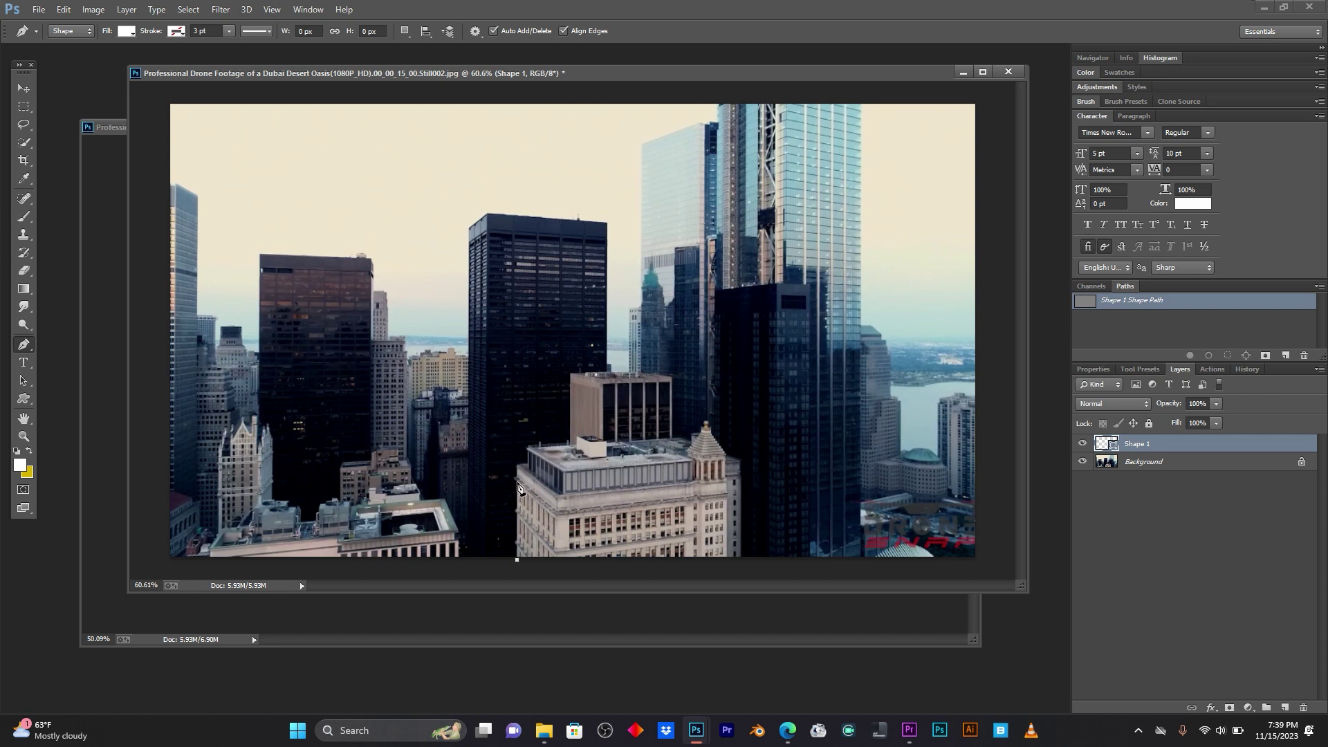
left_click(528, 448)
left_click(127, 31)
left_click(55, 47)
left_click(570, 374)
left_click(672, 378)
left_click(672, 438)
left_click(683, 437)
left_click(707, 421)
left_click(518, 560)
key("ctrl+shift+alt+n")
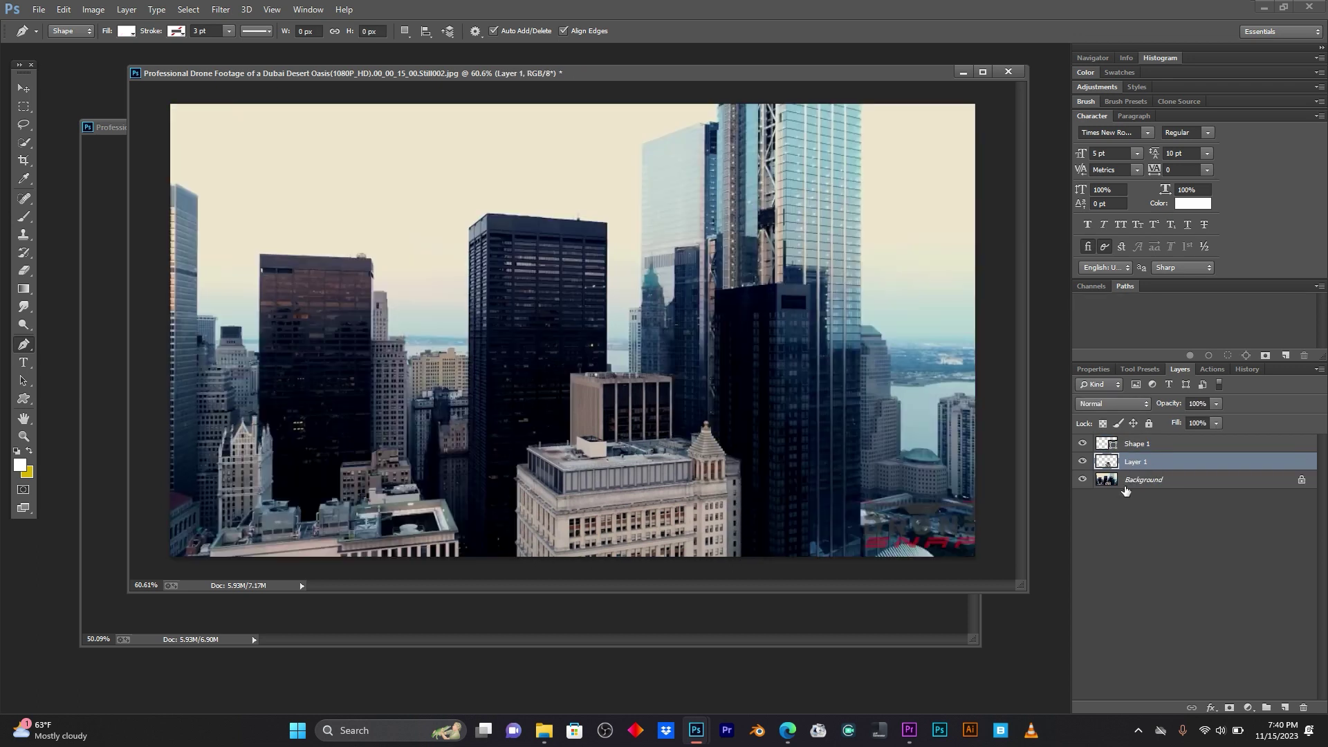
Trace the dark tower from the Background layer and copy it onto its own layer.
left_click(1093, 481)
left_click(469, 557)
left_click(469, 226)
left_click(127, 31)
left_click(55, 46)
left_click(489, 213)
left_click(608, 225)
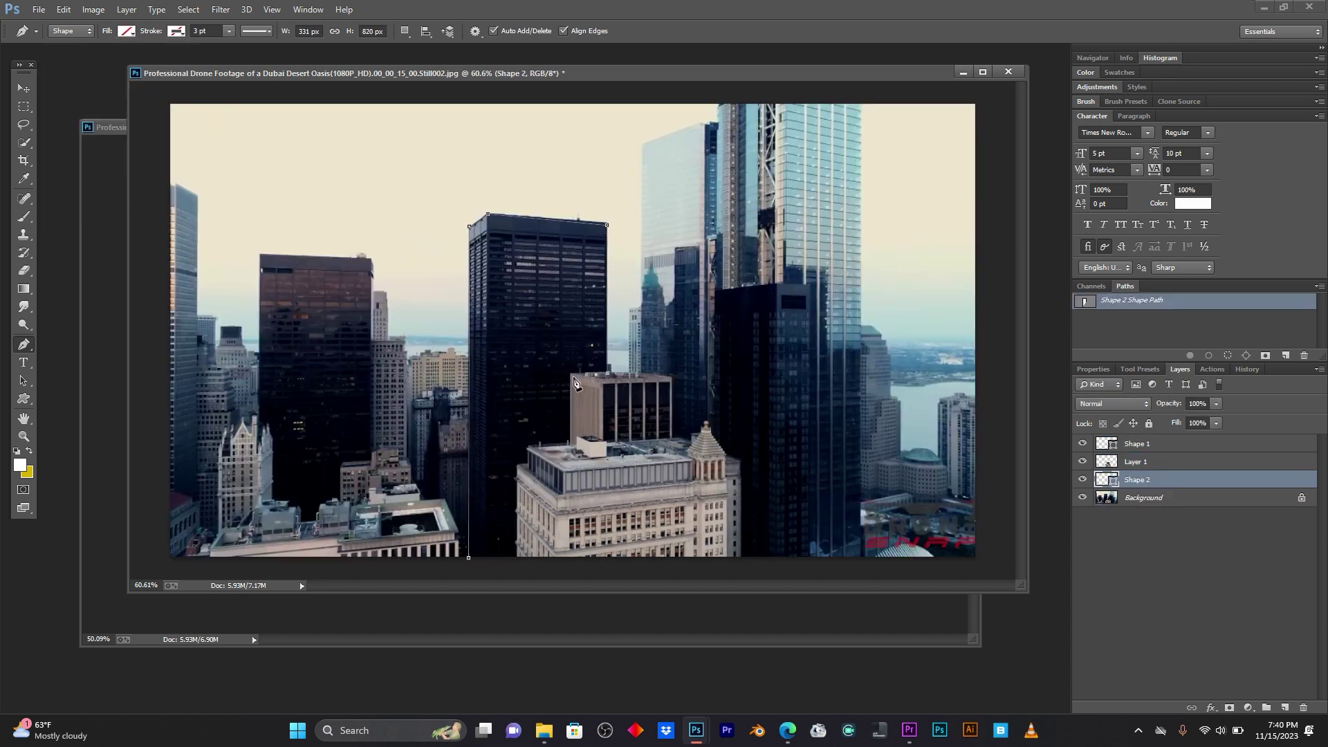
left_click(469, 558)
key("ctrl+shift+alt+n")
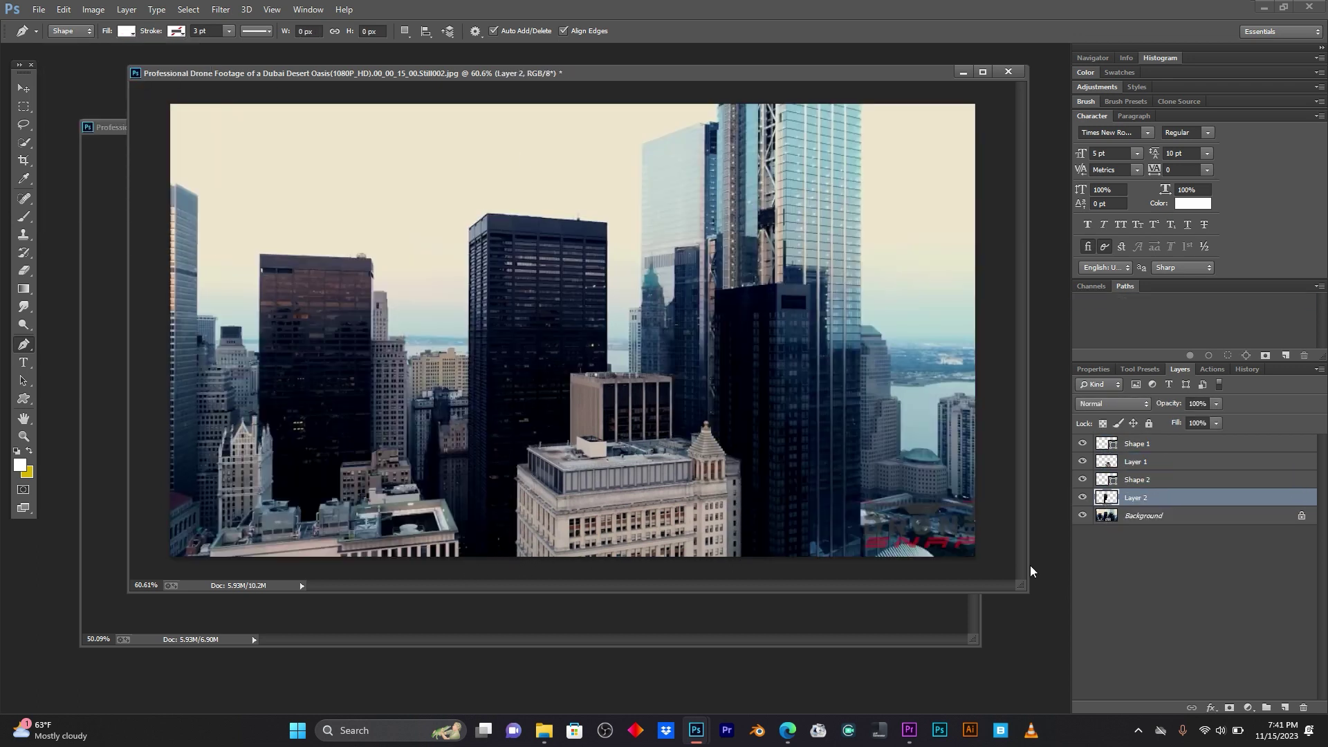
Trace the glass tower and copy it onto its own layer.
left_click(862, 561)
left_click(863, 100)
left_click(718, 97)
left_click(126, 31)
left_click(55, 47)
left_click(702, 121)
left_click(644, 146)
left_click(671, 379)
left_click(863, 561)
key("ctrl+shift+alt+n")
Hide the other layers to check the cut-outs, enter the name 33333, and return to Premiere Pro.
left_click(1083, 551, "alt")
left_click(1082, 552)
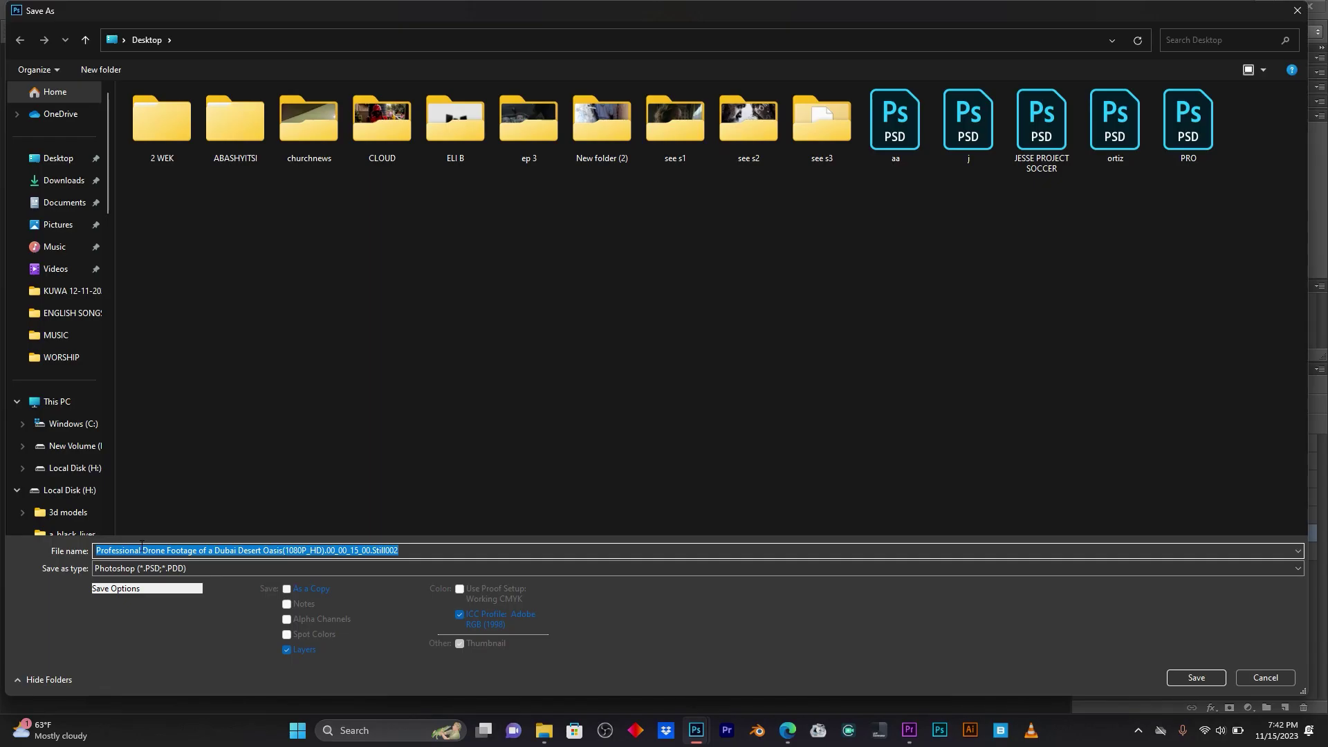
type("33333")
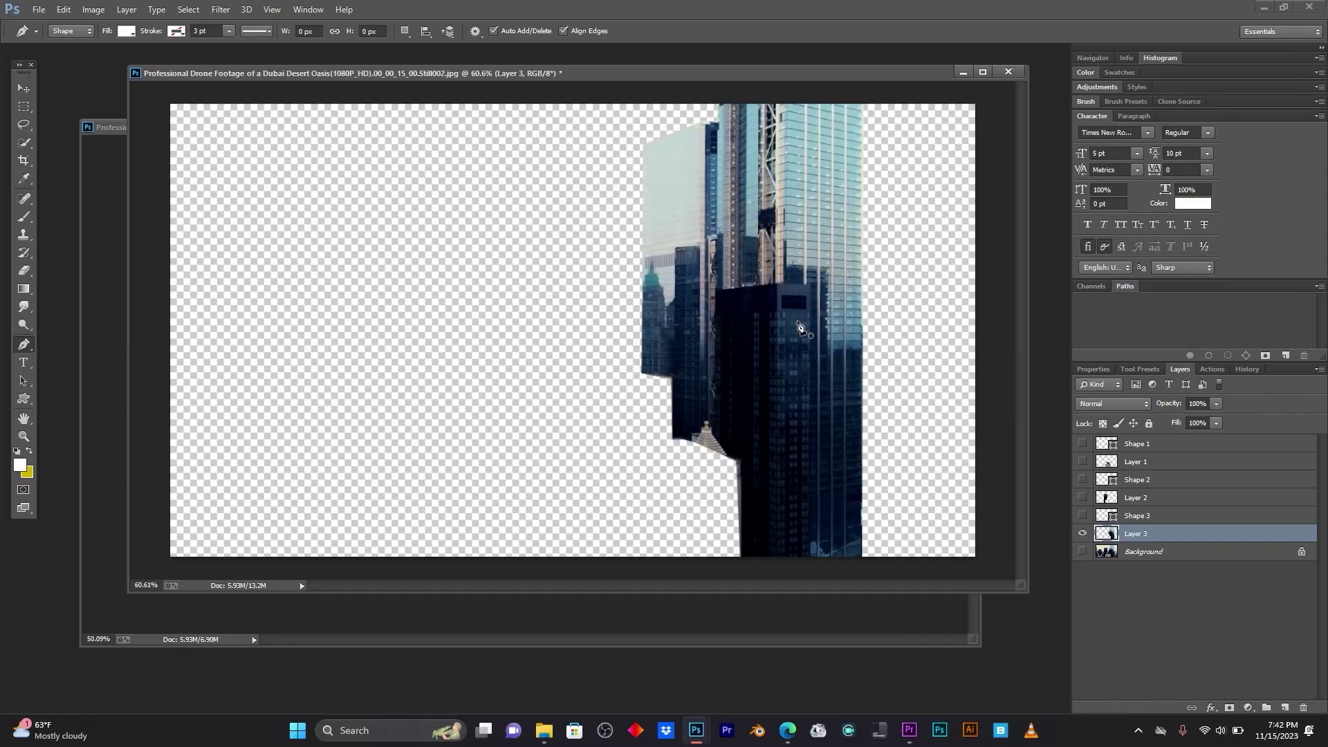
left_click(911, 730)
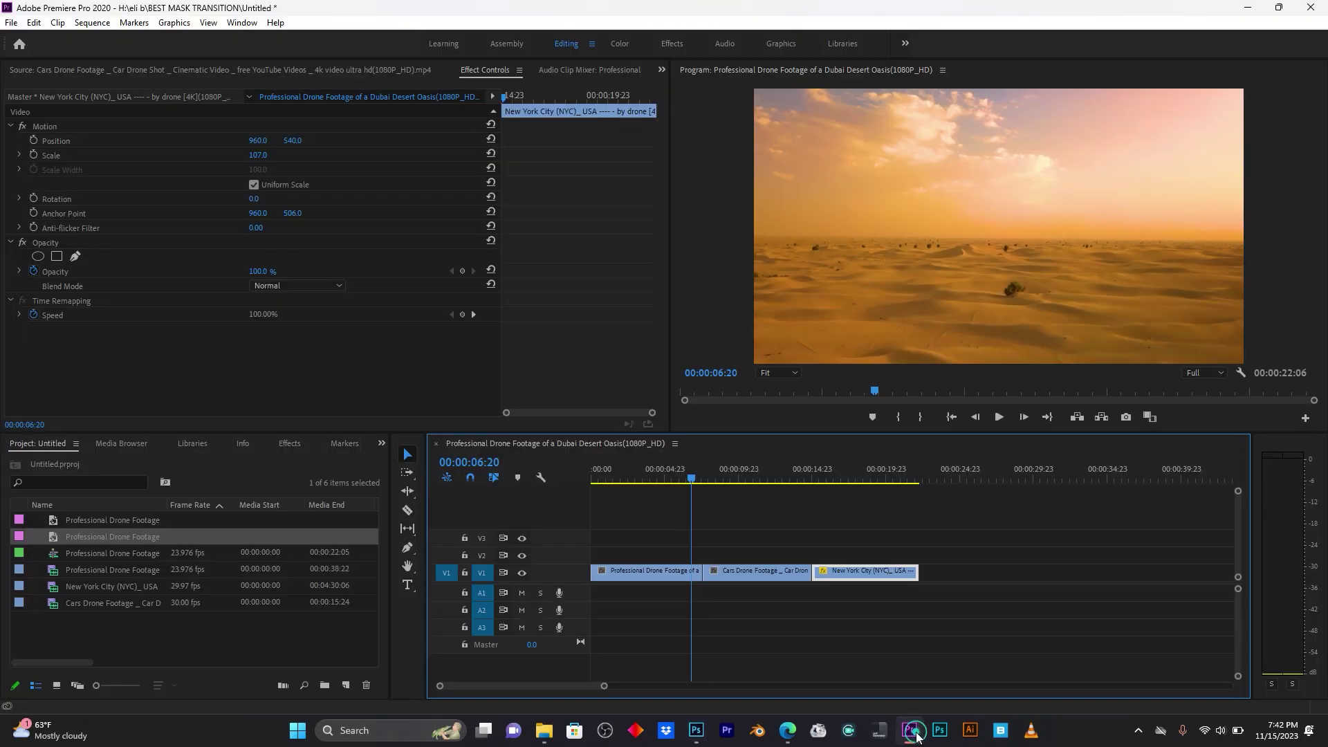
Import the road cut-out PNG with Ctrl+I and place it on V2 above the desert clip.
left_click_drag(606, 686, 571, 682)
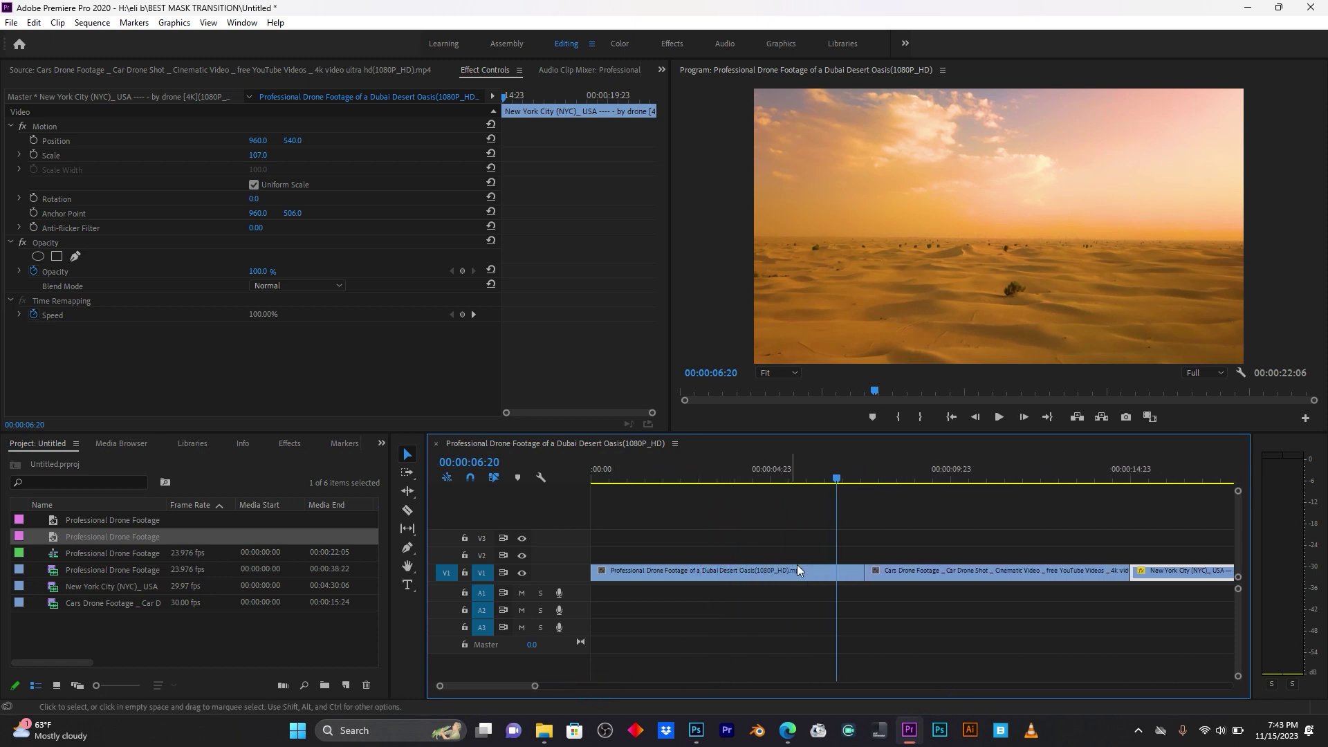
mouse_move(836, 483)
left_mouse_down()
mouse_move(871, 478)
mouse_move(834, 478)
left_mouse_up()
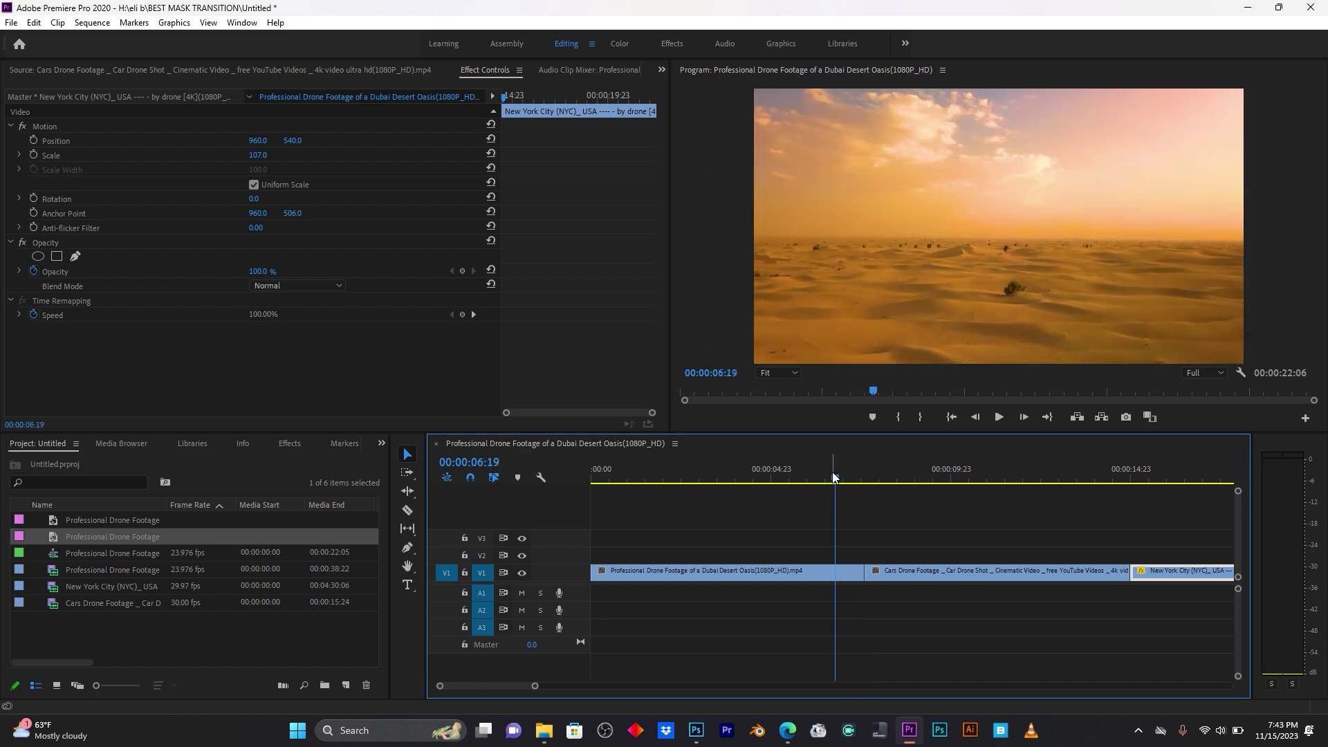
key("ctrl+i")
double_click(318, 235)
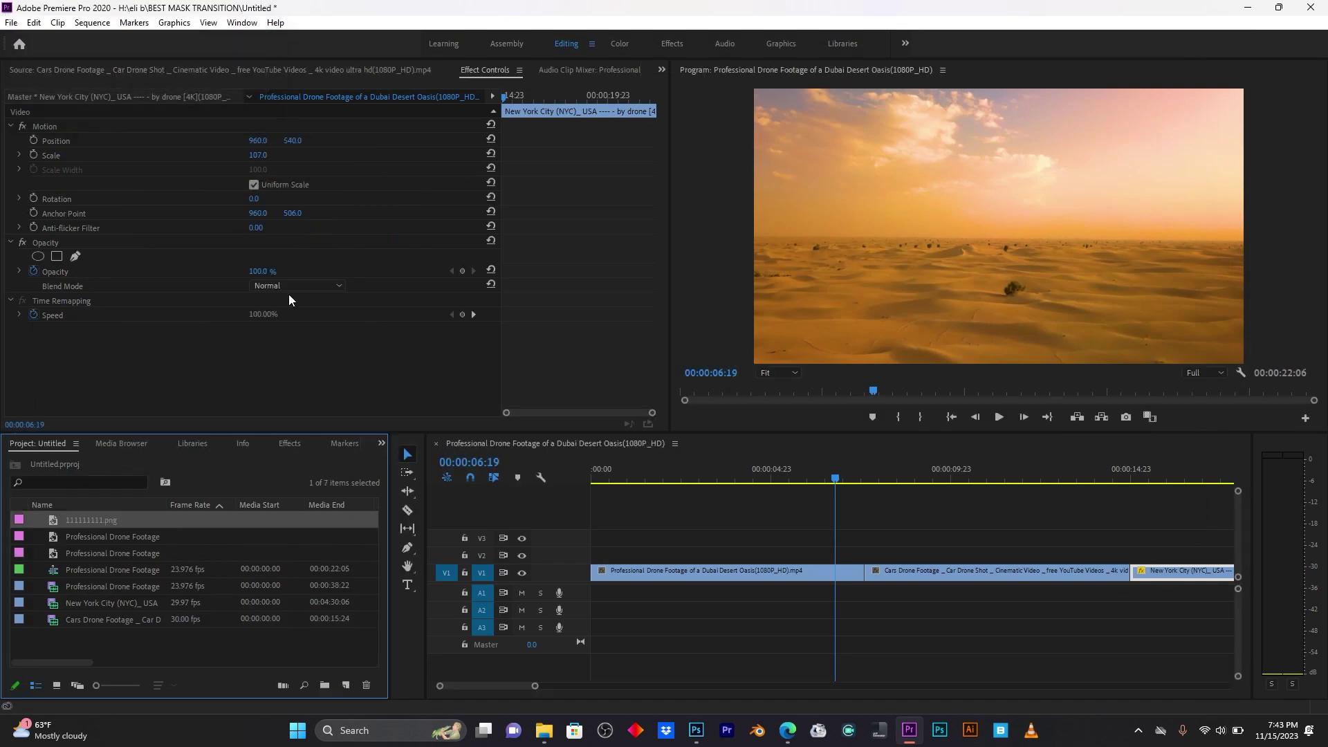
left_click_drag(52, 527, 691, 553)
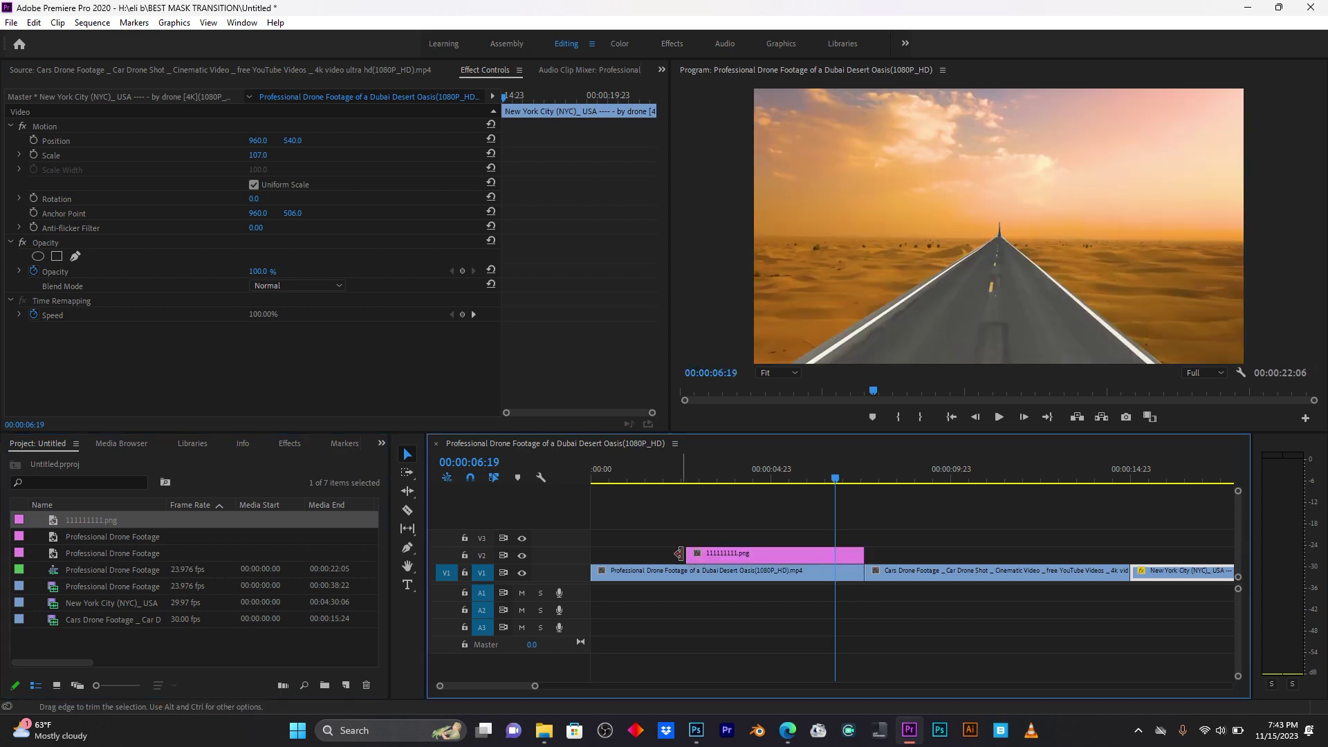
Trim the road PNG's start to the playhead and preview the transition from 06:07.
left_click_drag(683, 554, 836, 548)
left_click_drag(834, 474, 822, 478)
key("space")
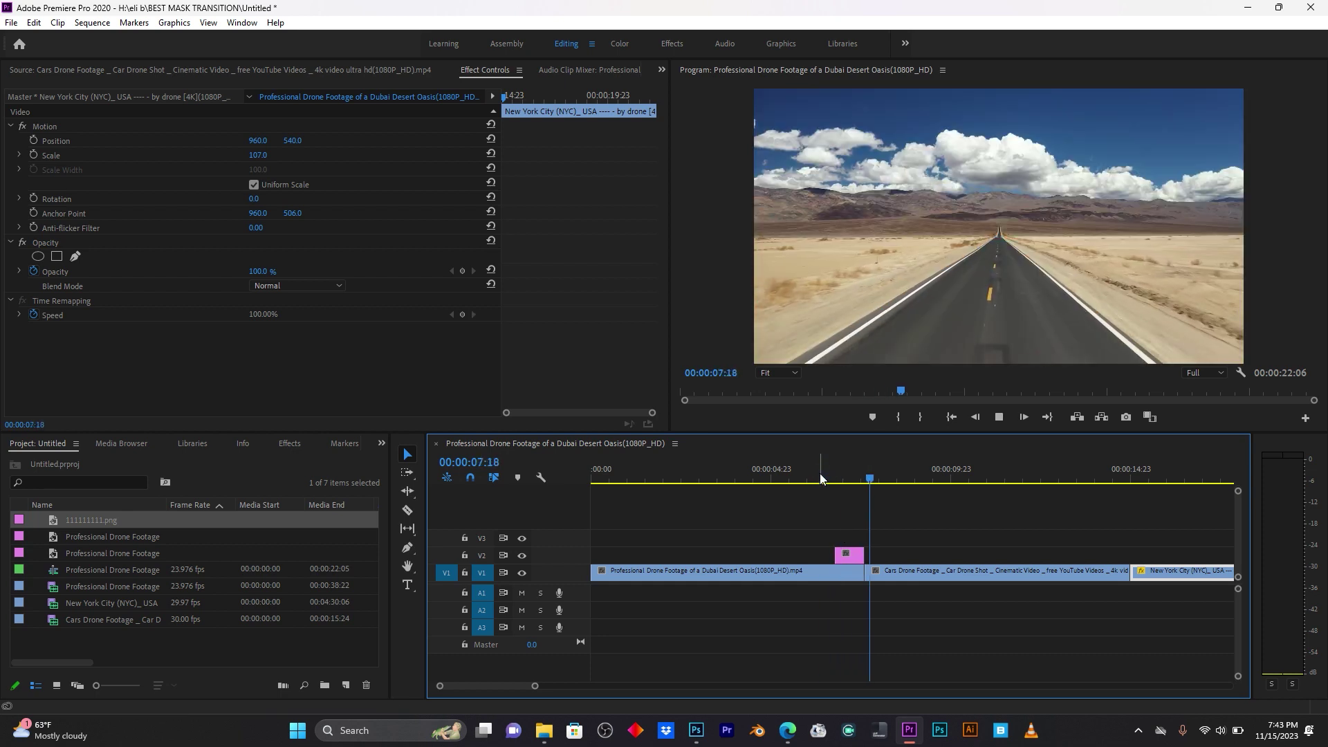
left_click(820, 476)
key("space")
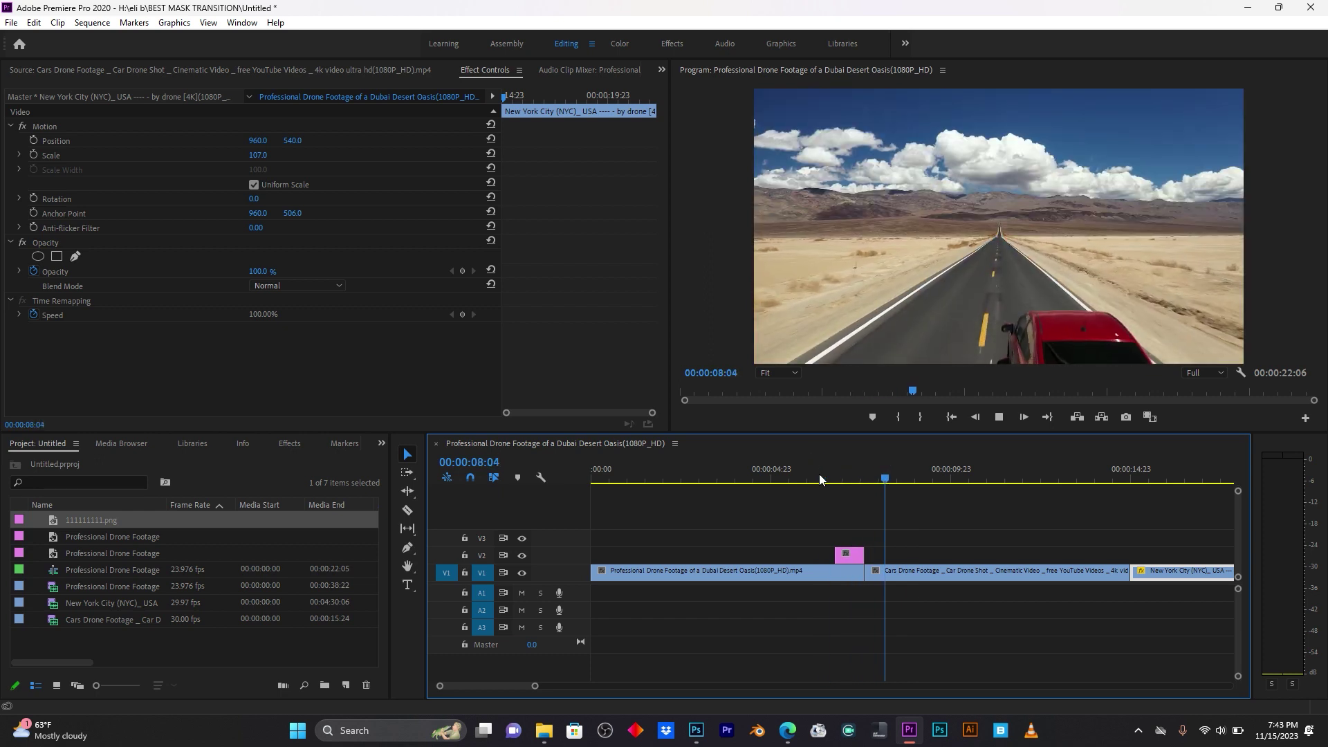
key("space")
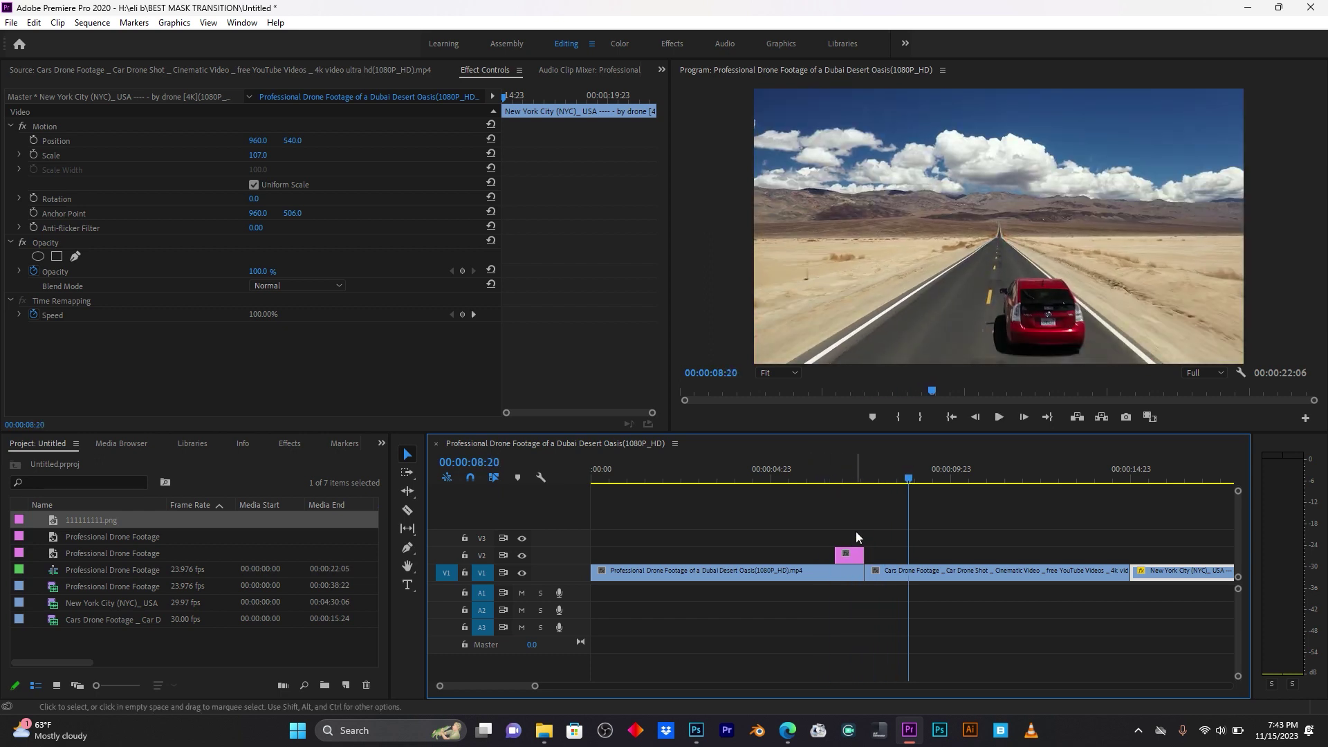
Extend the road PNG's start back to 00:00:06:16 and play it back.
left_click(853, 555)
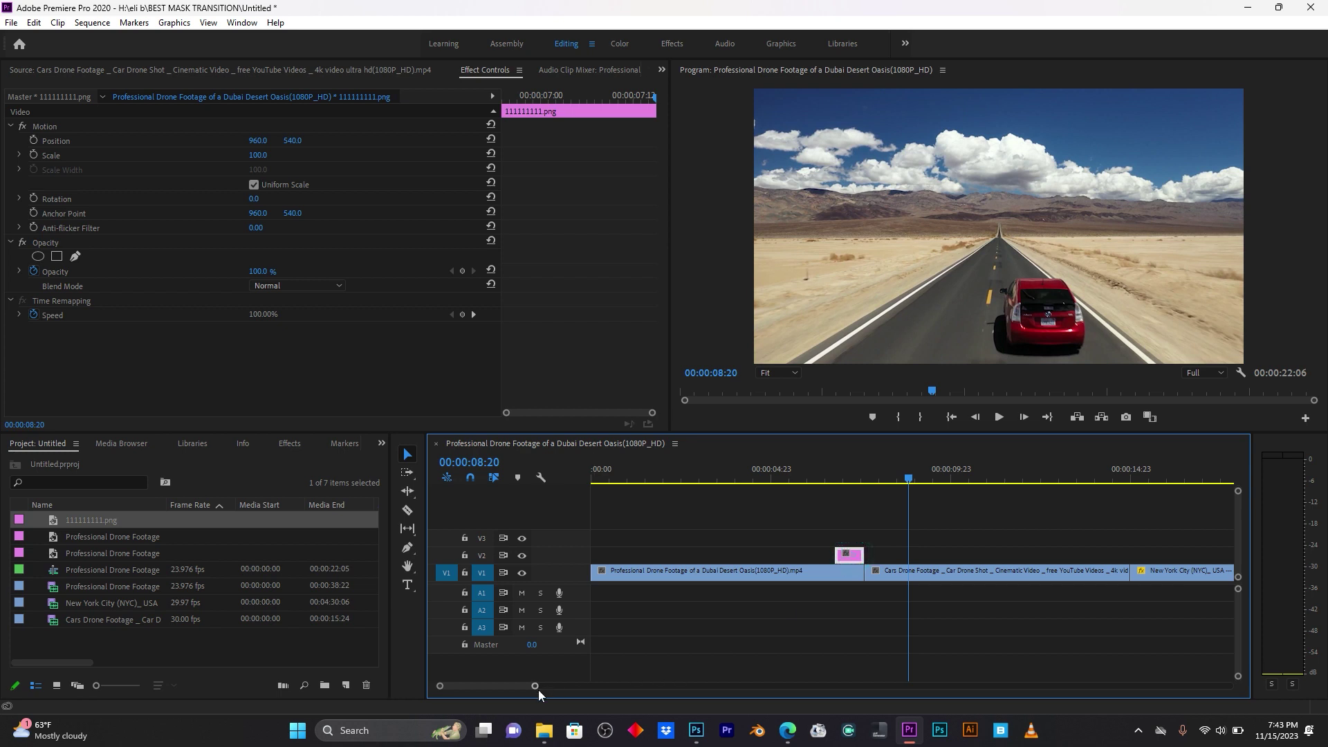
left_click_drag(536, 688, 461, 685)
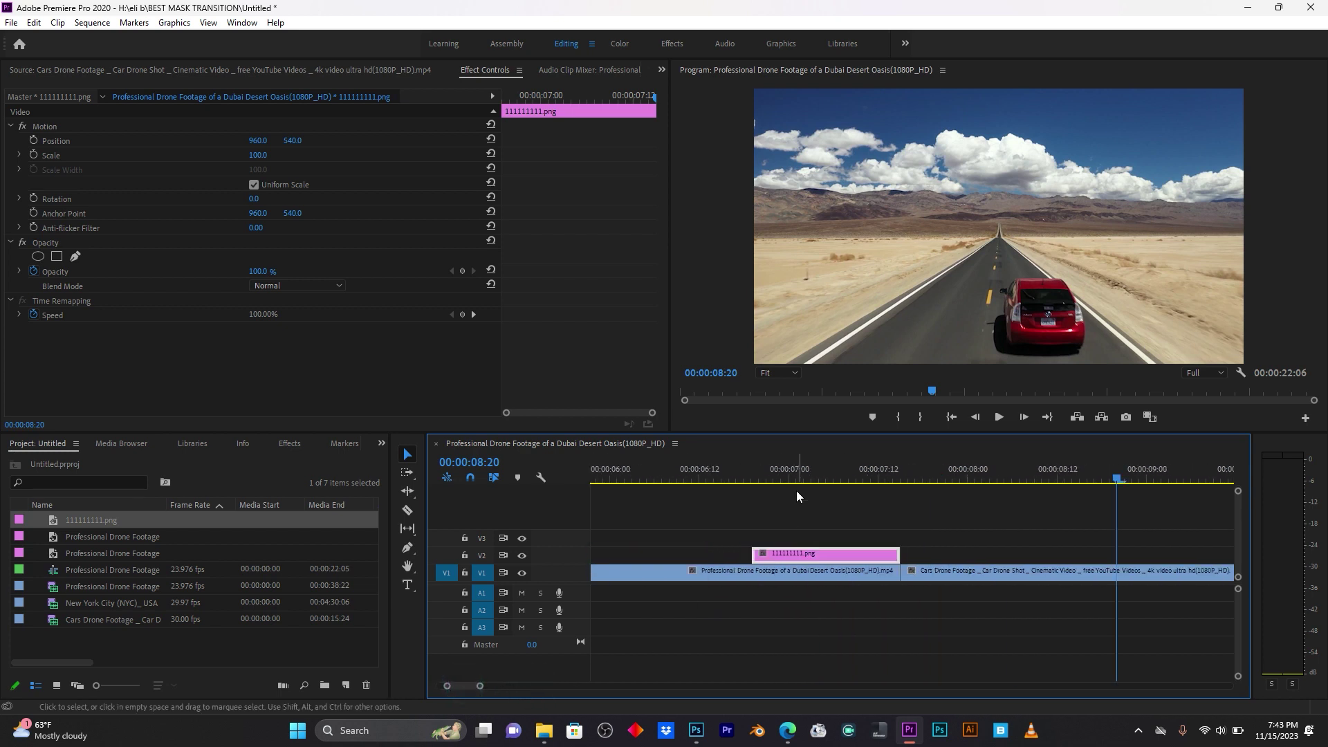
left_click(732, 468)
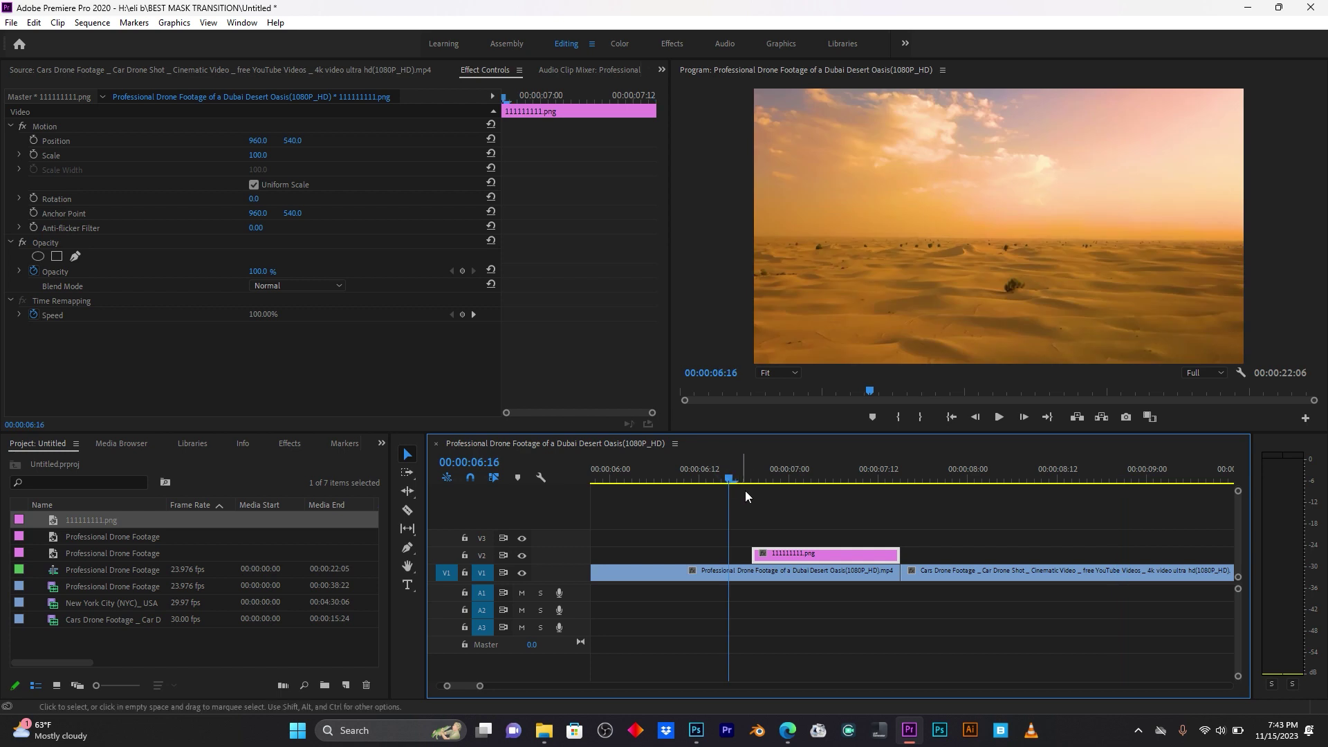
left_click_drag(753, 554, 731, 554)
key("space")
key("space")
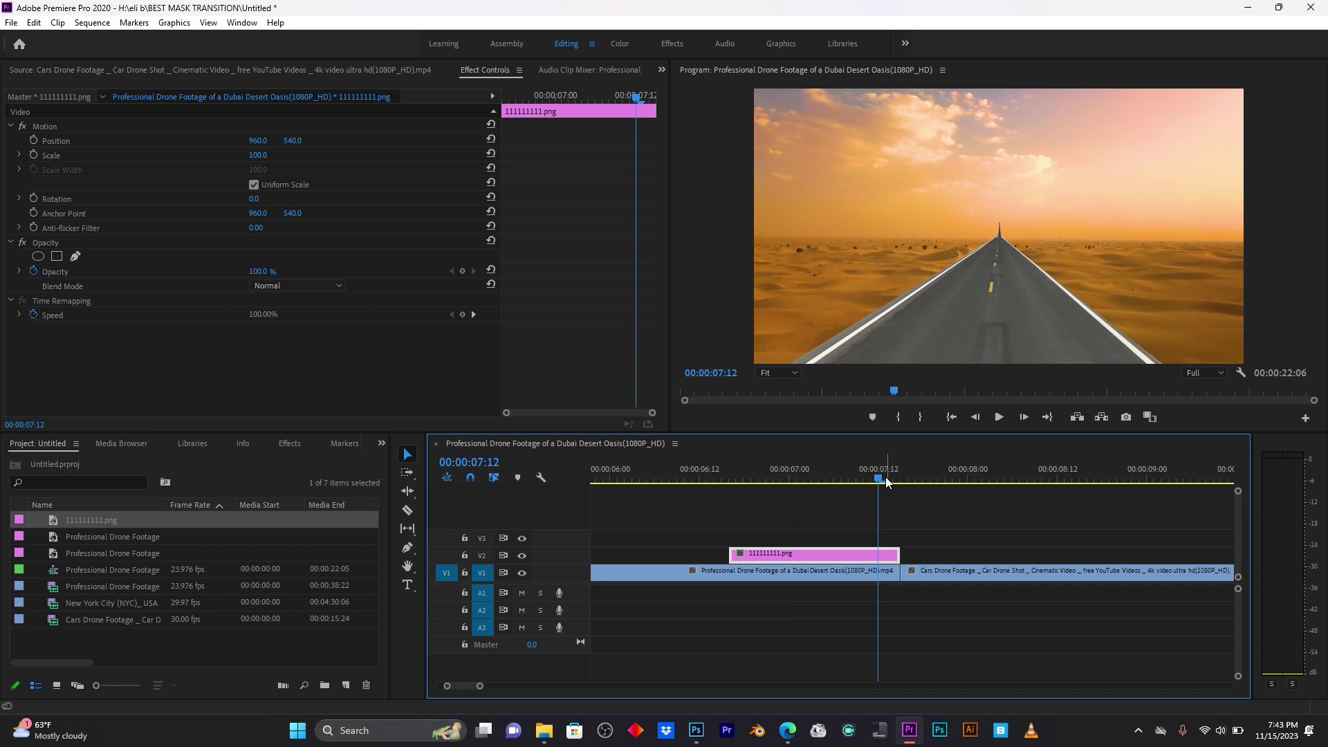
left_click_drag(881, 476, 850, 479)
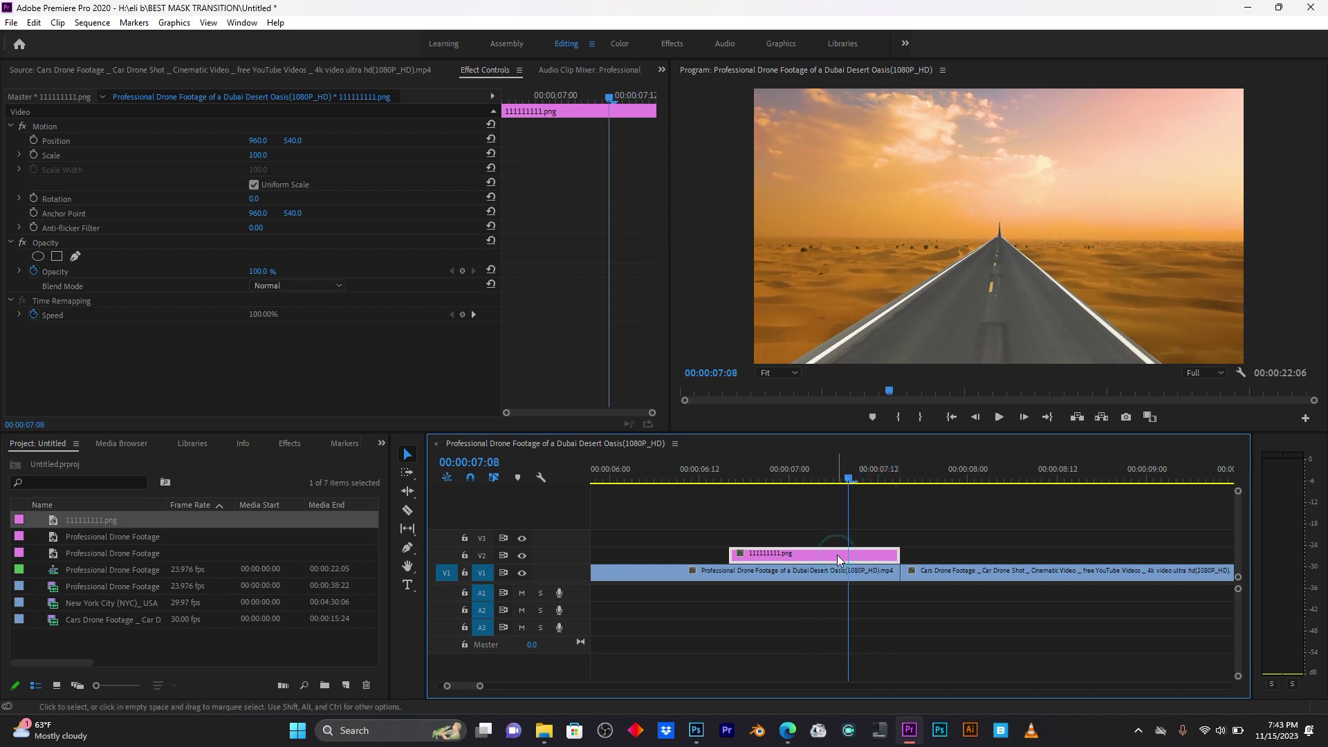
left_click(290, 443)
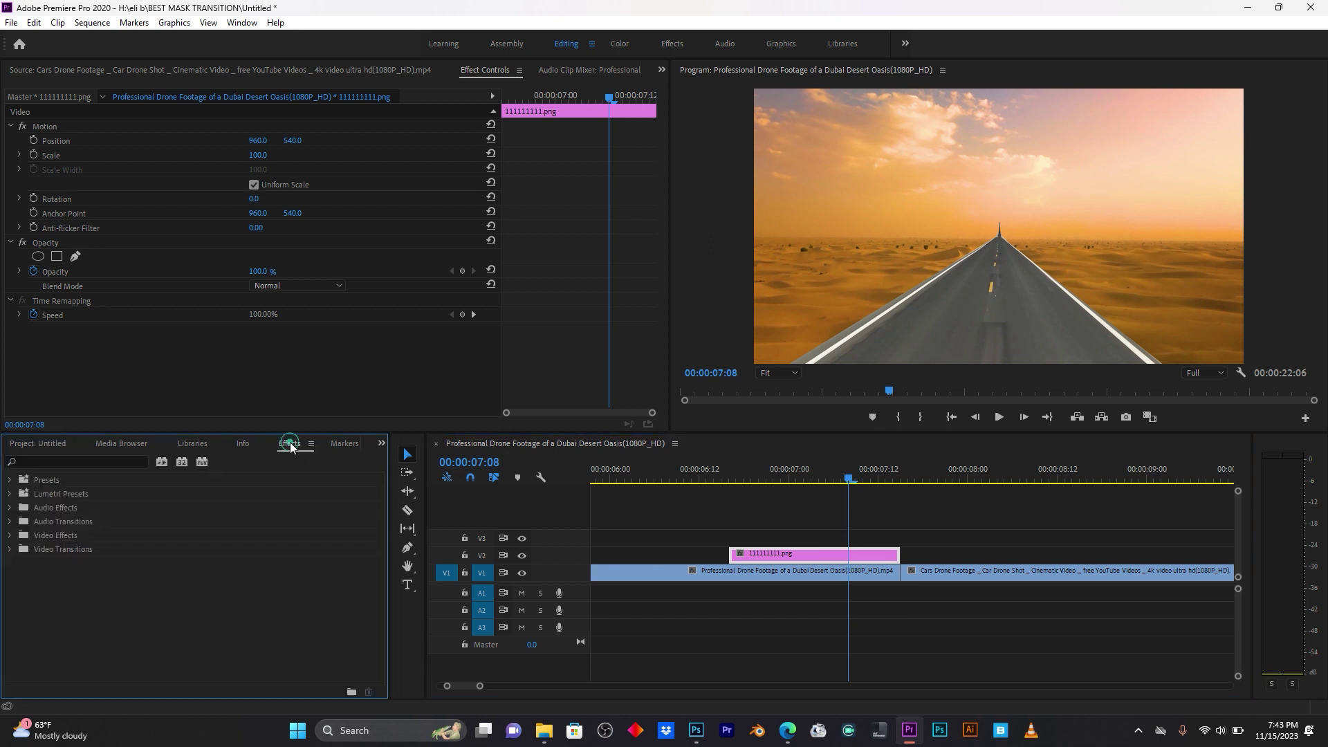
Apply the Crop effect to the road cut-out PNG clip.
left_click(105, 467)
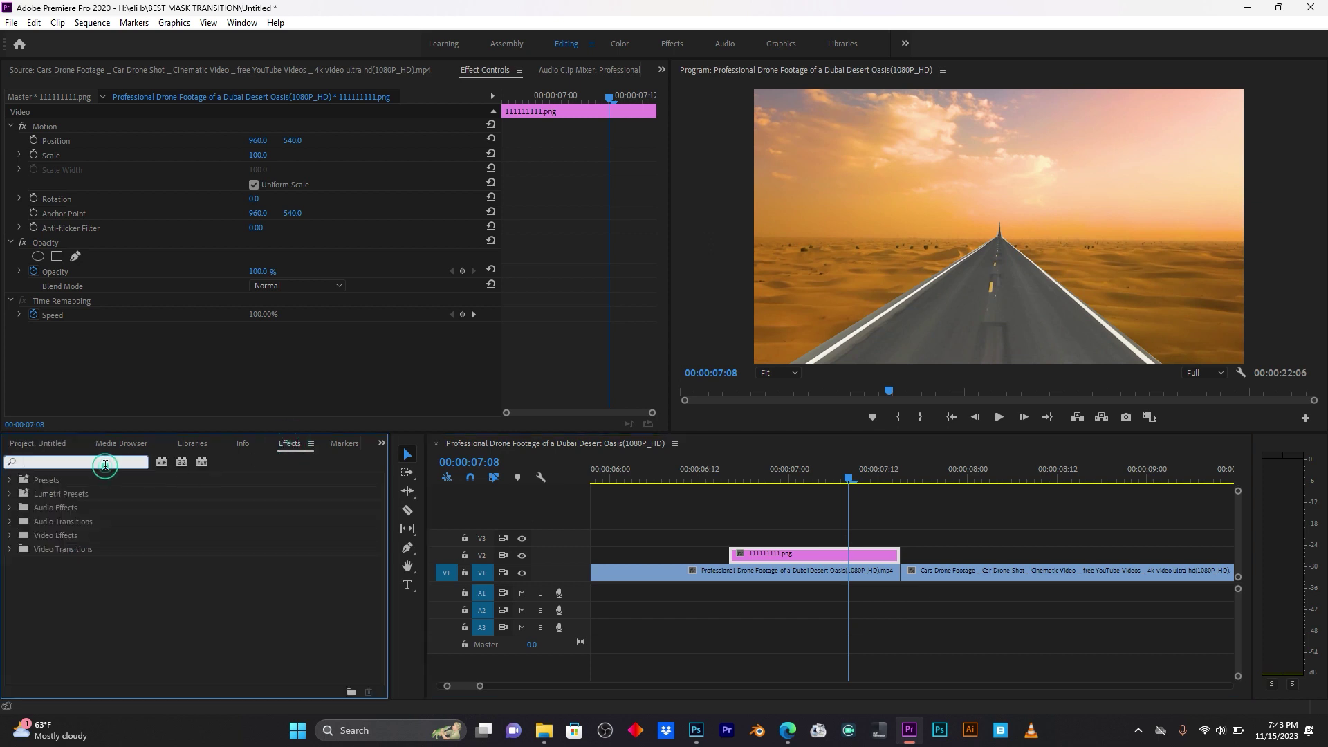
type("crop")
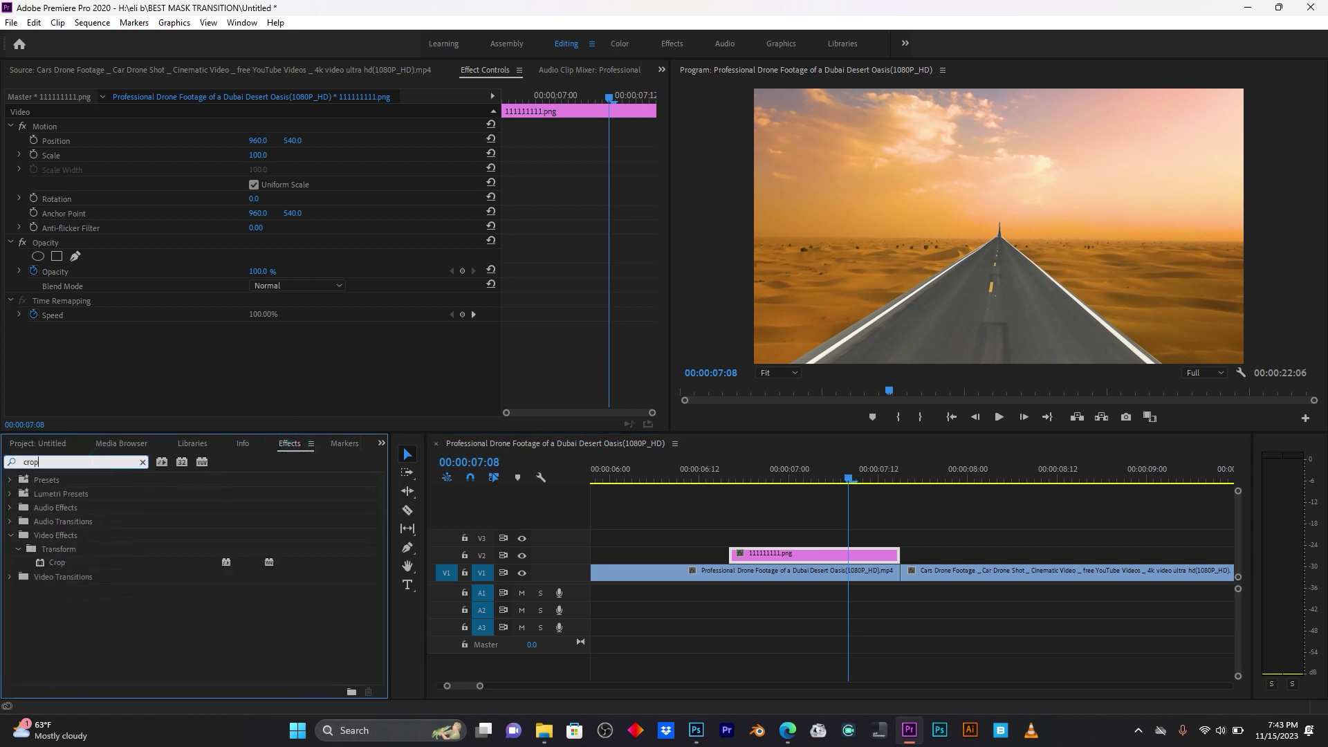
left_click_drag(60, 562, 809, 558)
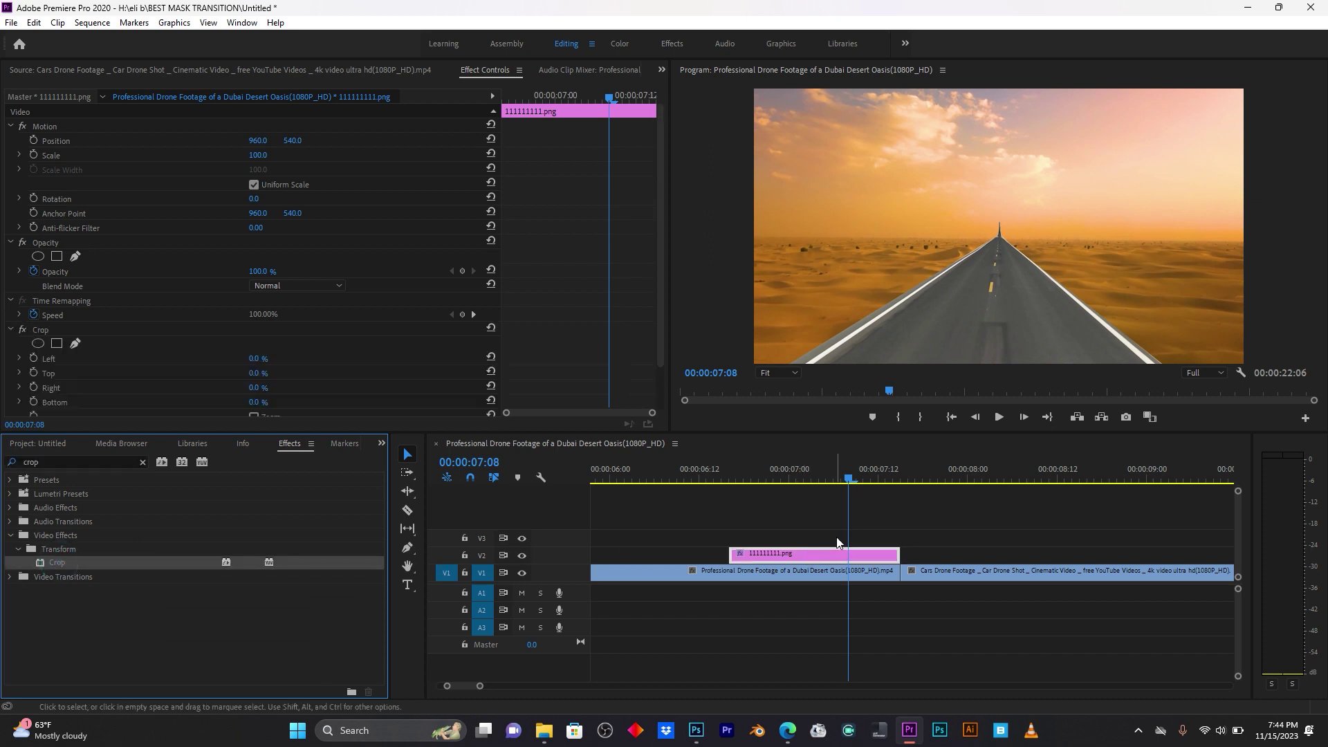
scroll(207, 313, "down", 1)
scroll(208, 318, "down", 2)
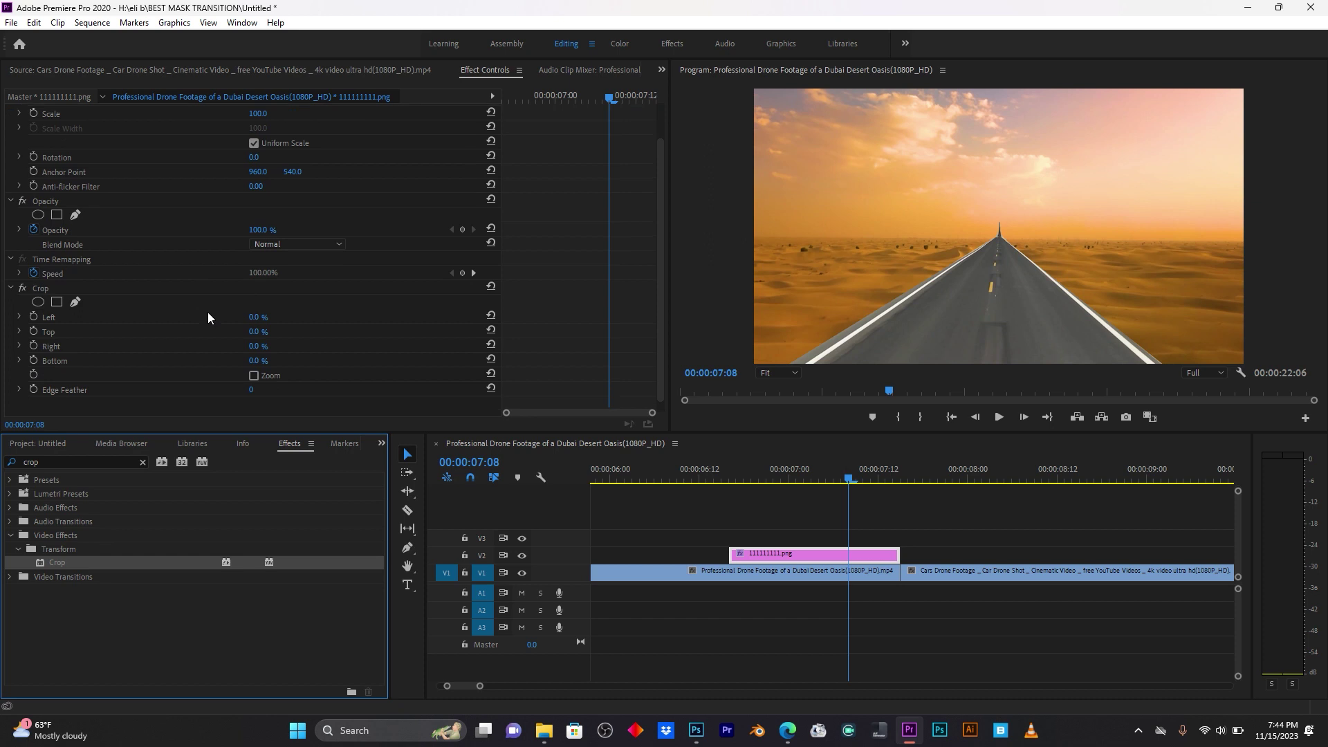
Keyframe Crop Top at 100% at the clip start (06:16) and 17% at 07:14.
left_click_drag(780, 476, 739, 482)
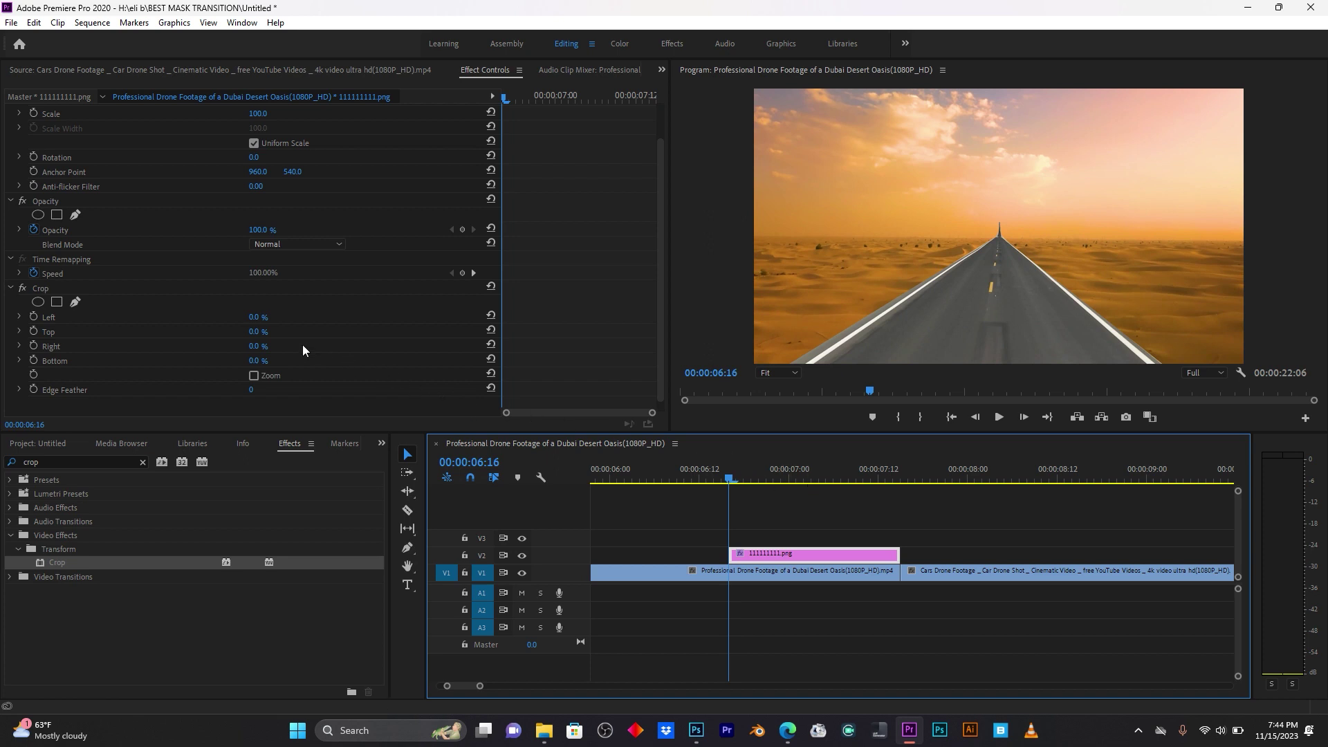
left_click_drag(255, 333, 288, 333)
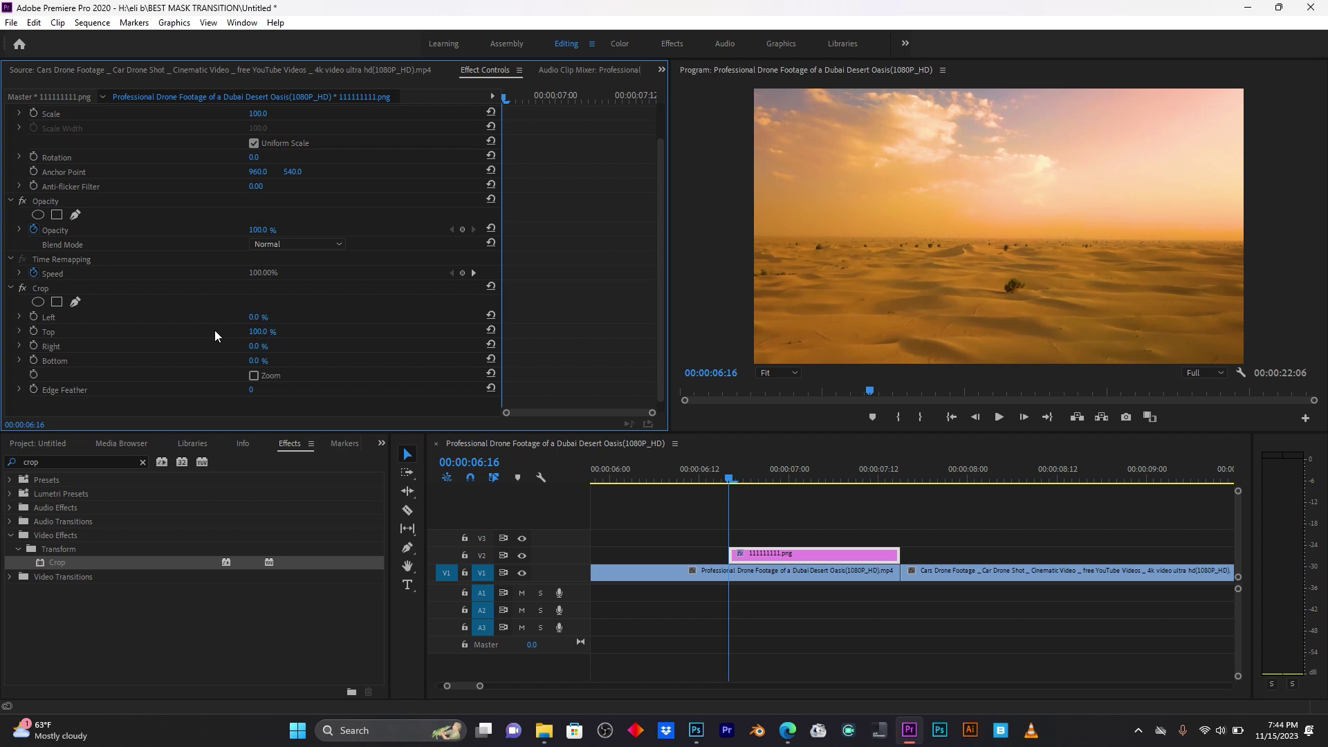
left_click(34, 330)
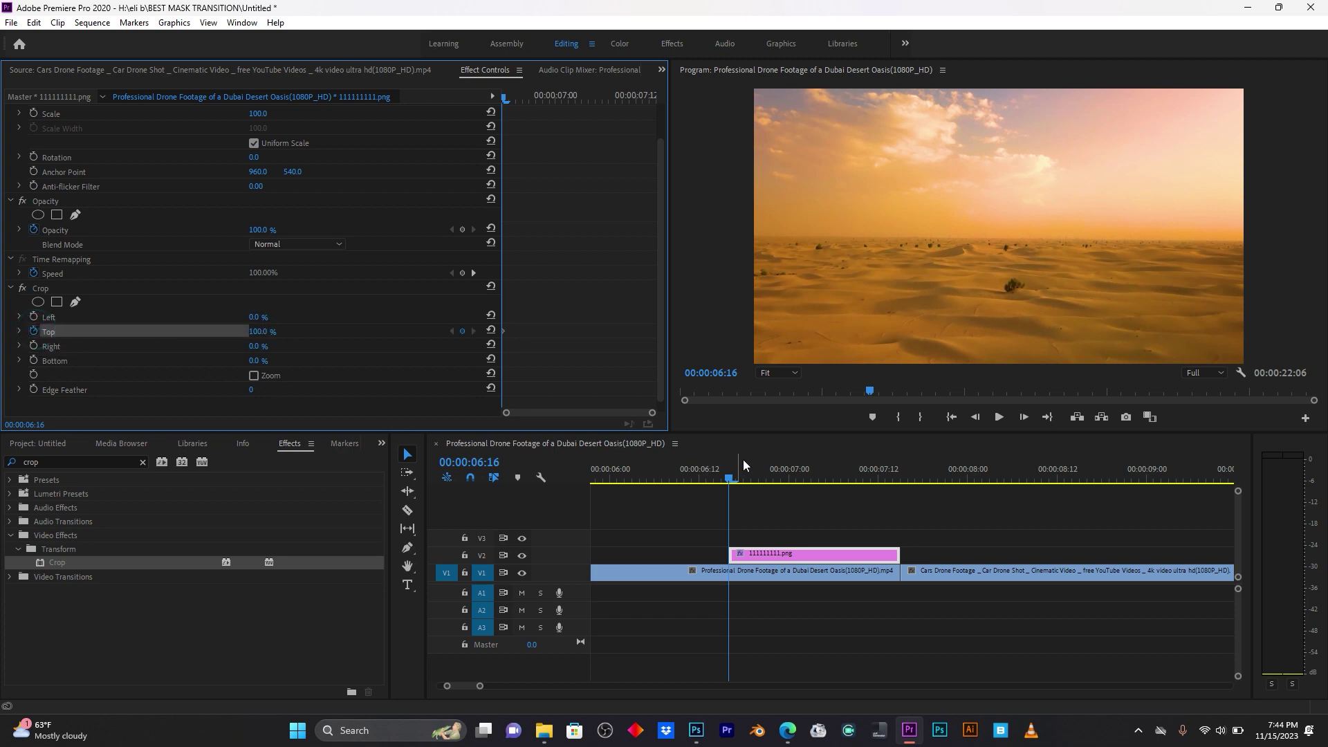
left_click_drag(822, 473, 893, 476)
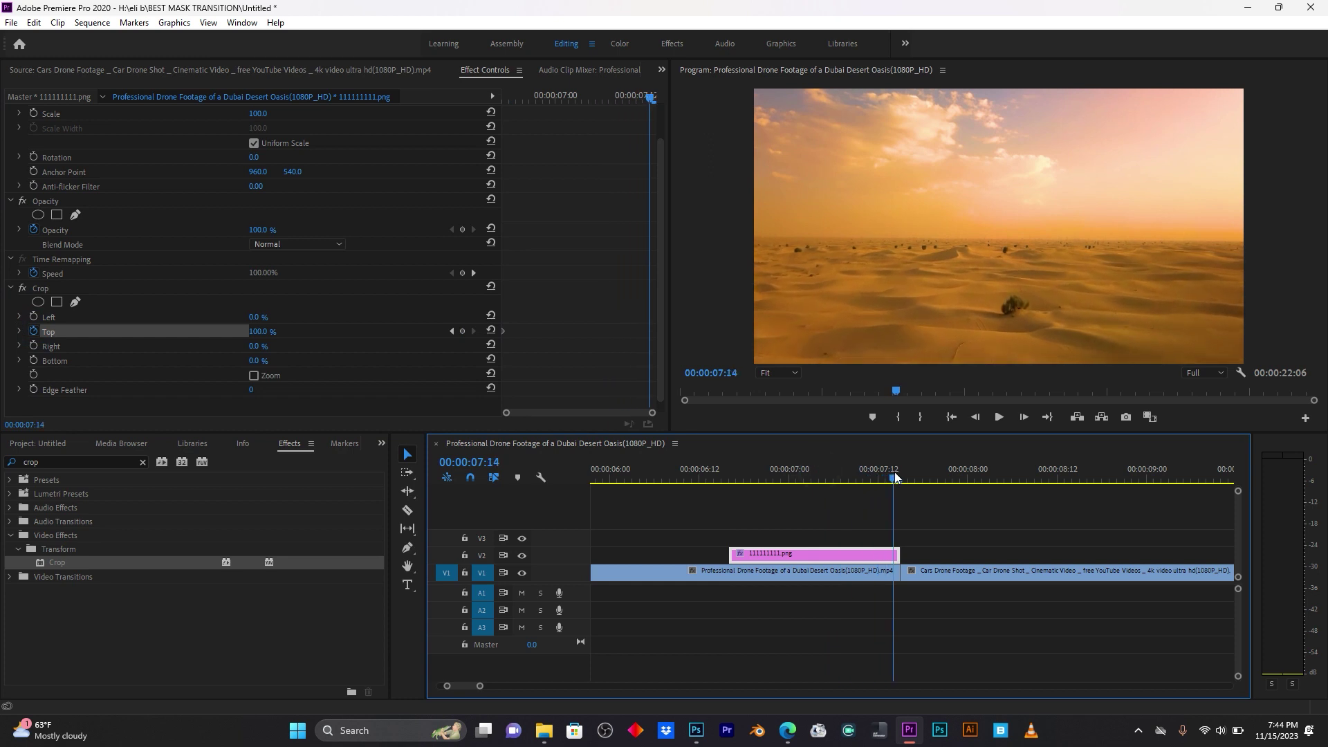
left_click(261, 331)
type("96")
key("Return")
mouse_move(260, 331)
left_mouse_down()
mouse_move(232, 331)
mouse_move(258, 332)
left_mouse_up()
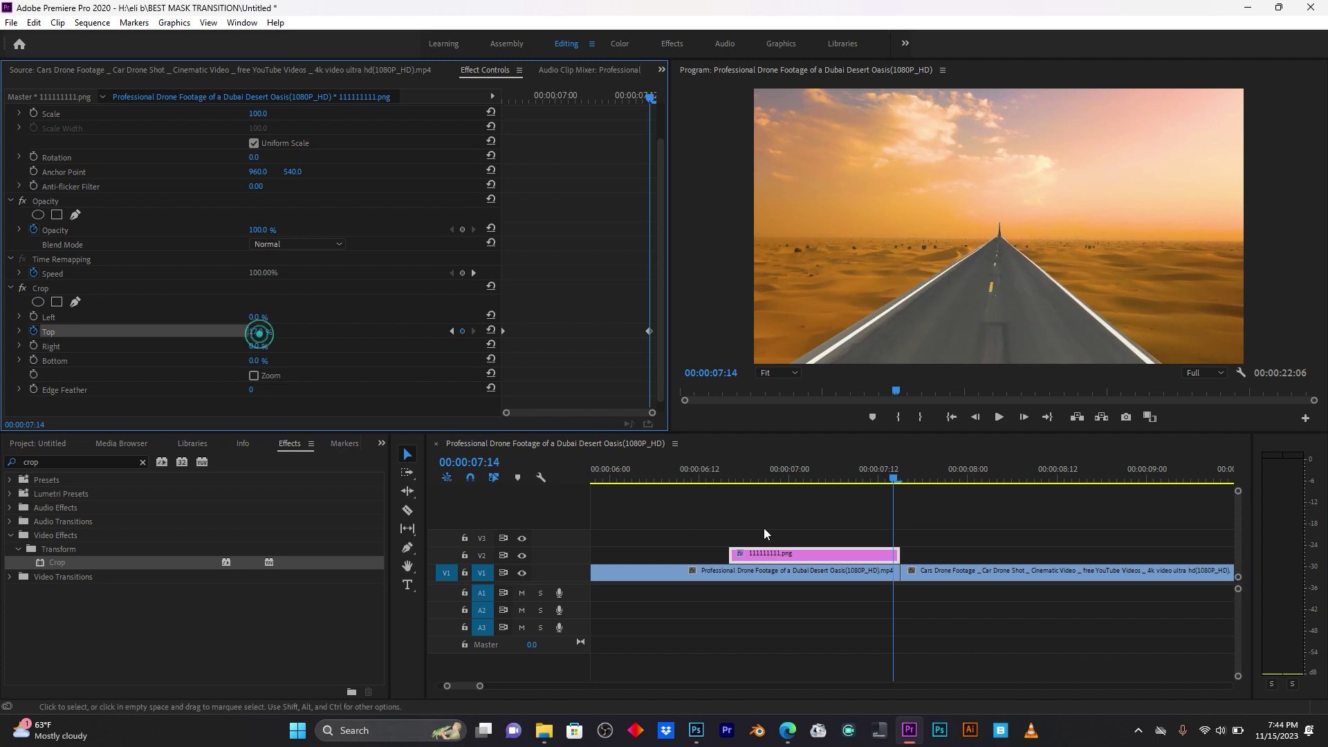
Play the crop reveal from 06:14 several times to check the animation.
left_click(712, 473)
key("space")
key("space")
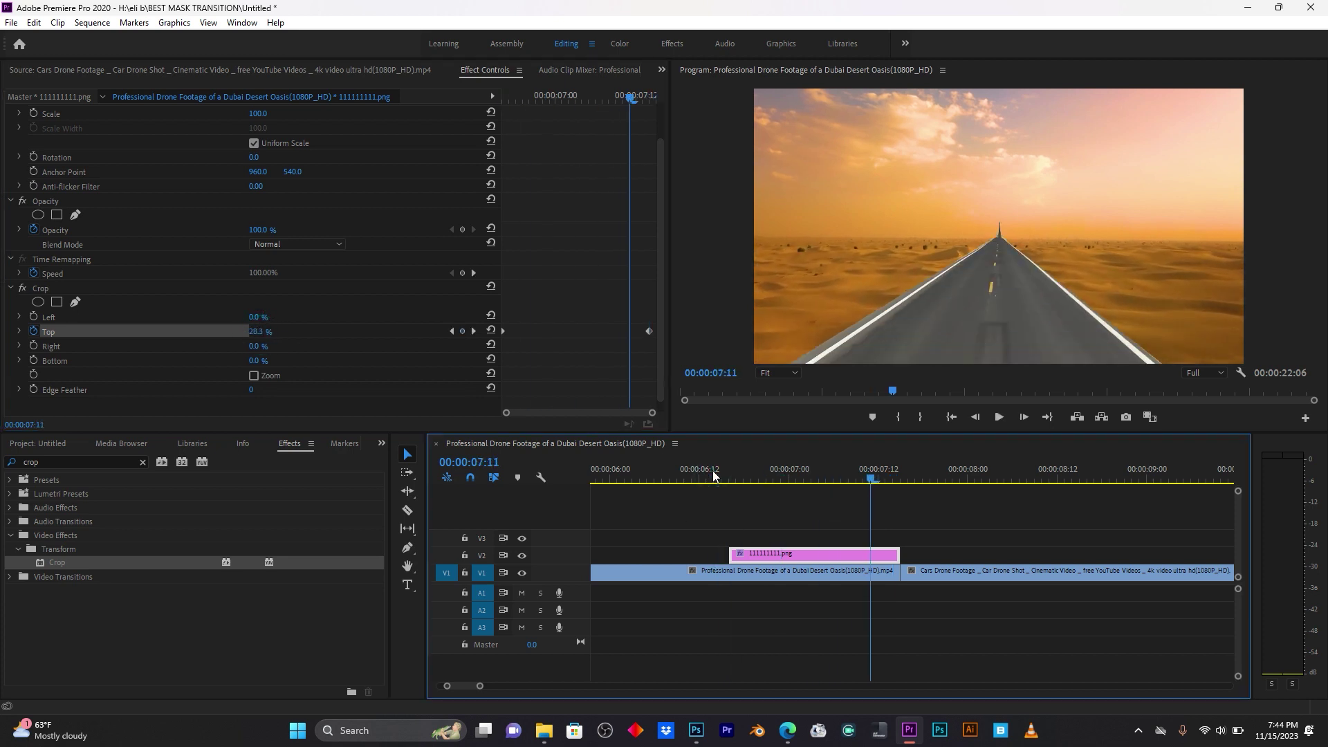
left_click(713, 473)
key("space")
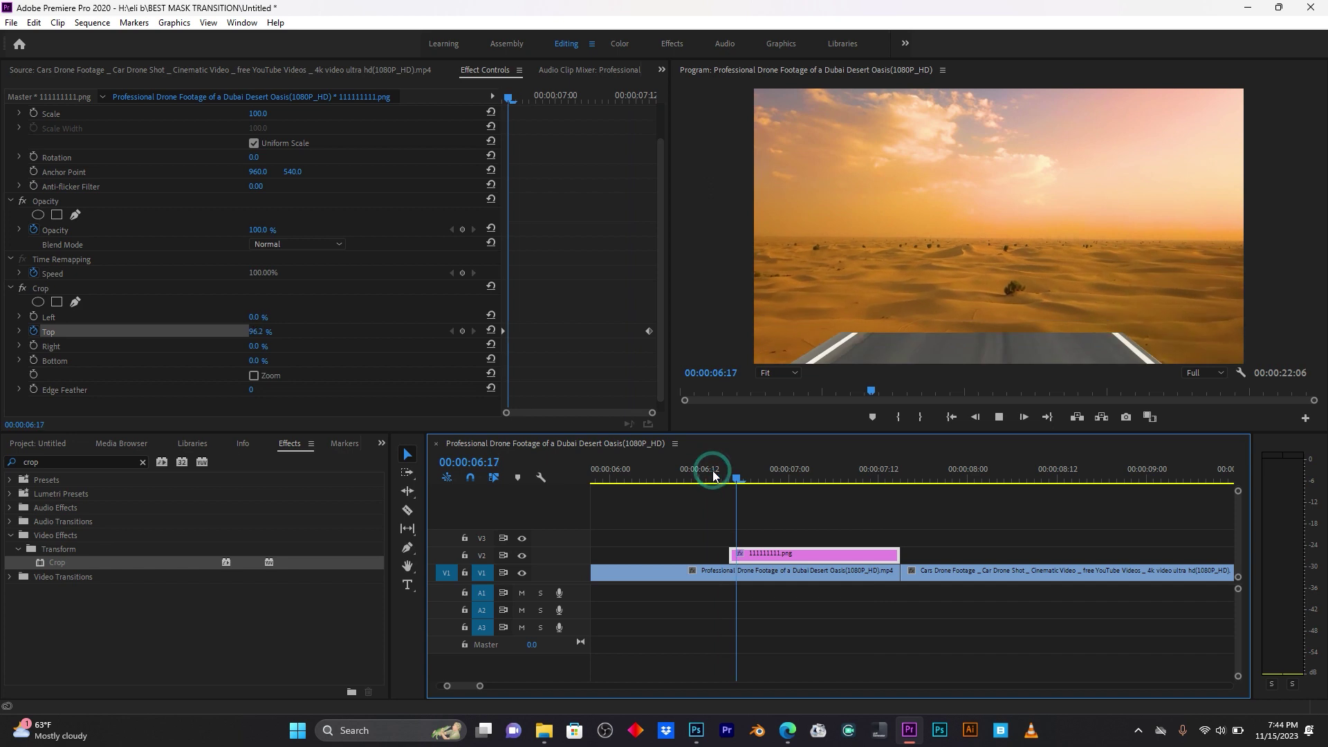
key("space")
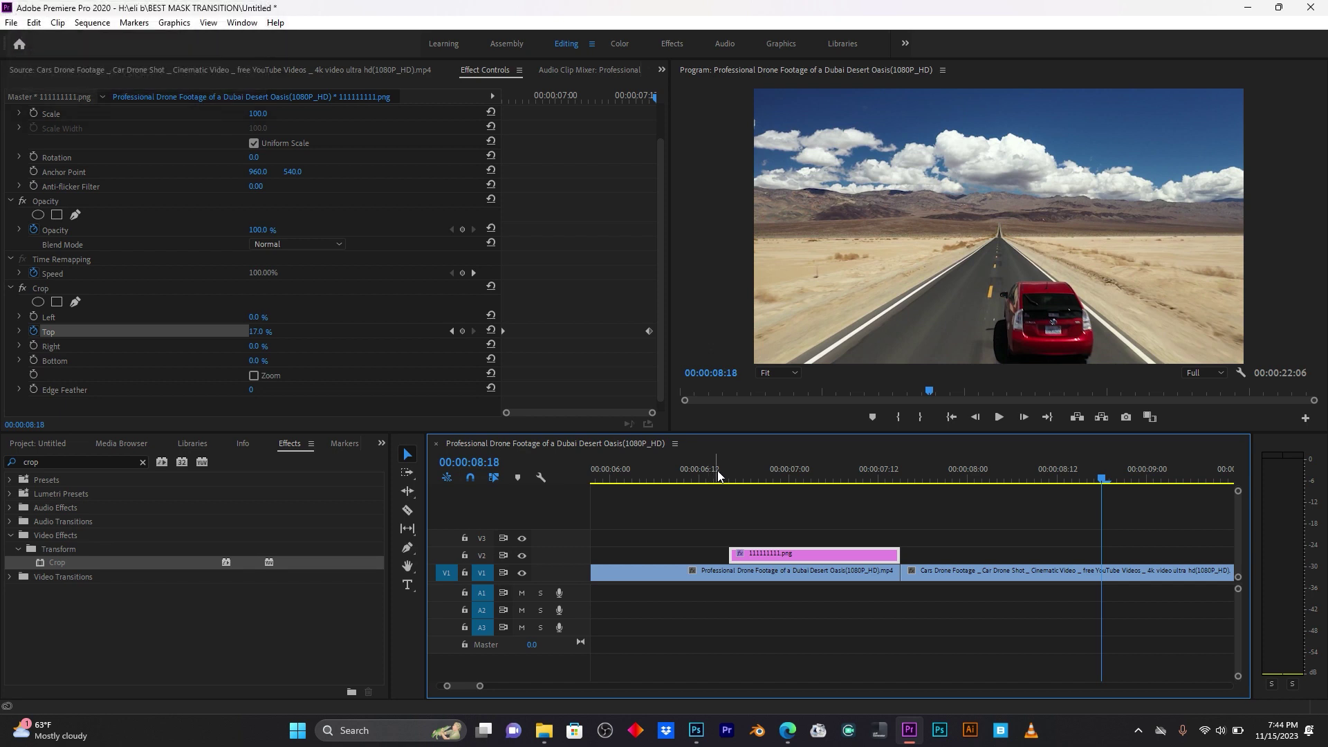
left_click(719, 475)
key("space")
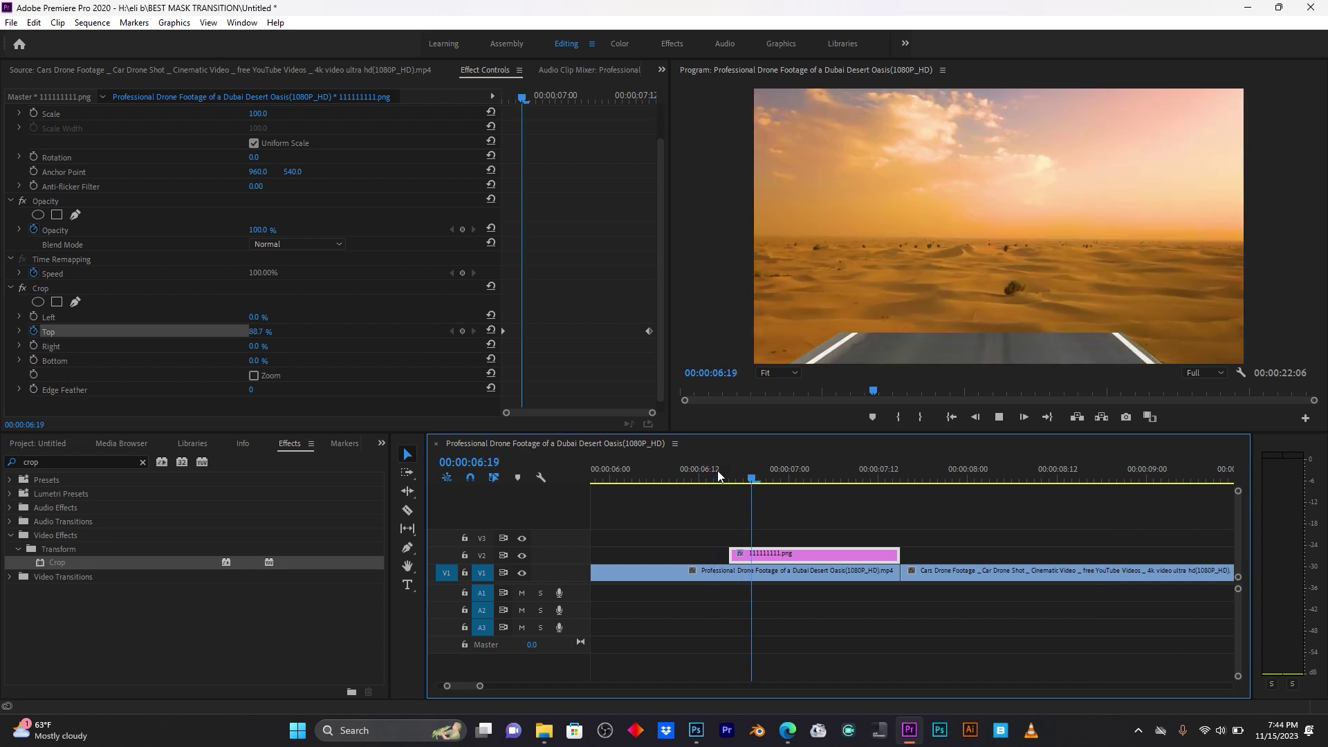
key("space")
left_click(718, 476)
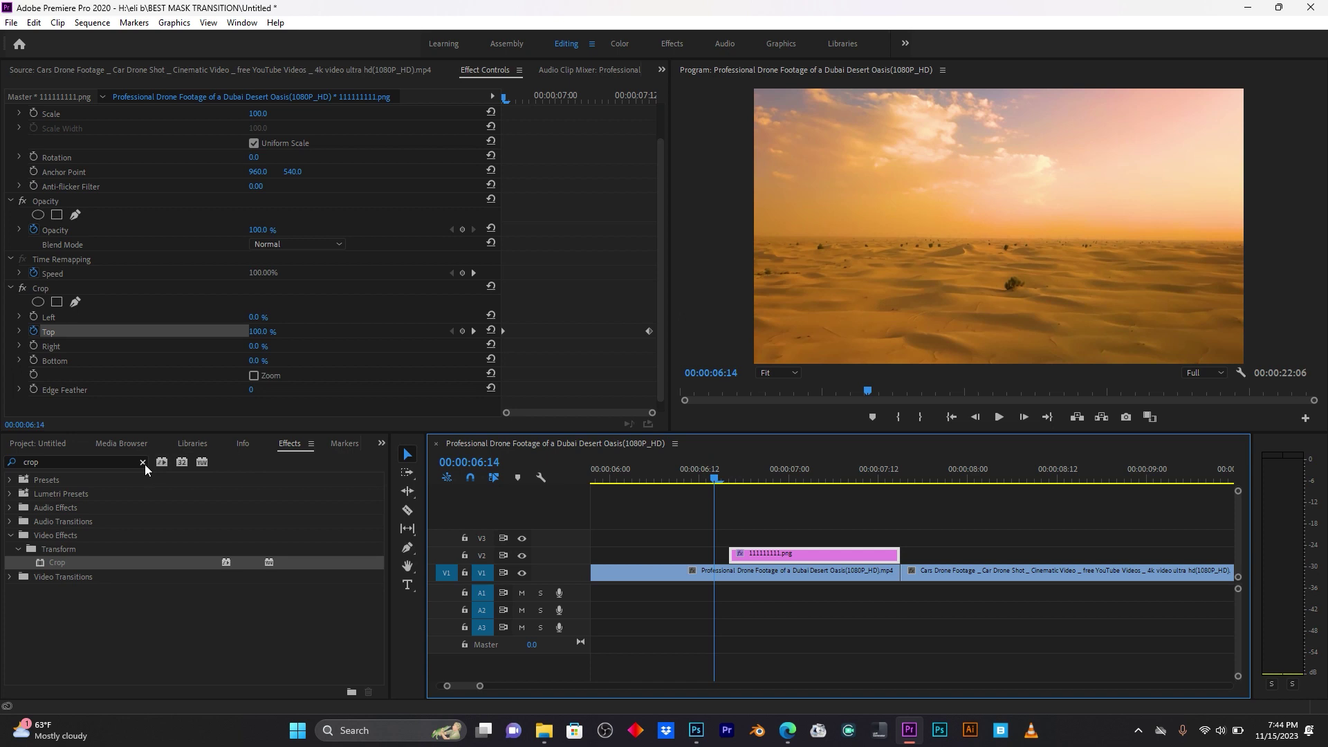
Add Film Dissolve to the road PNG's start on V2, trimmed to about nine frames, and preview it.
left_click(143, 464)
left_click(123, 460)
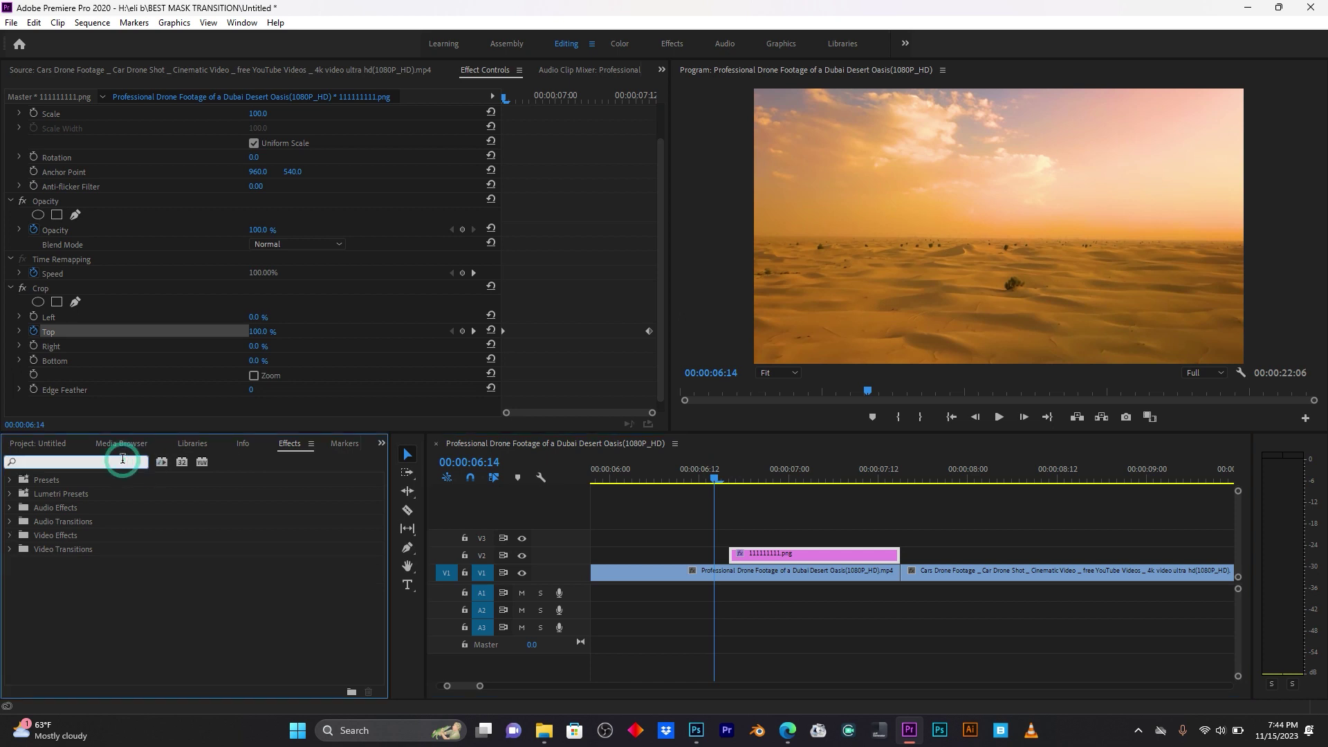
type("film ")
type("diss")
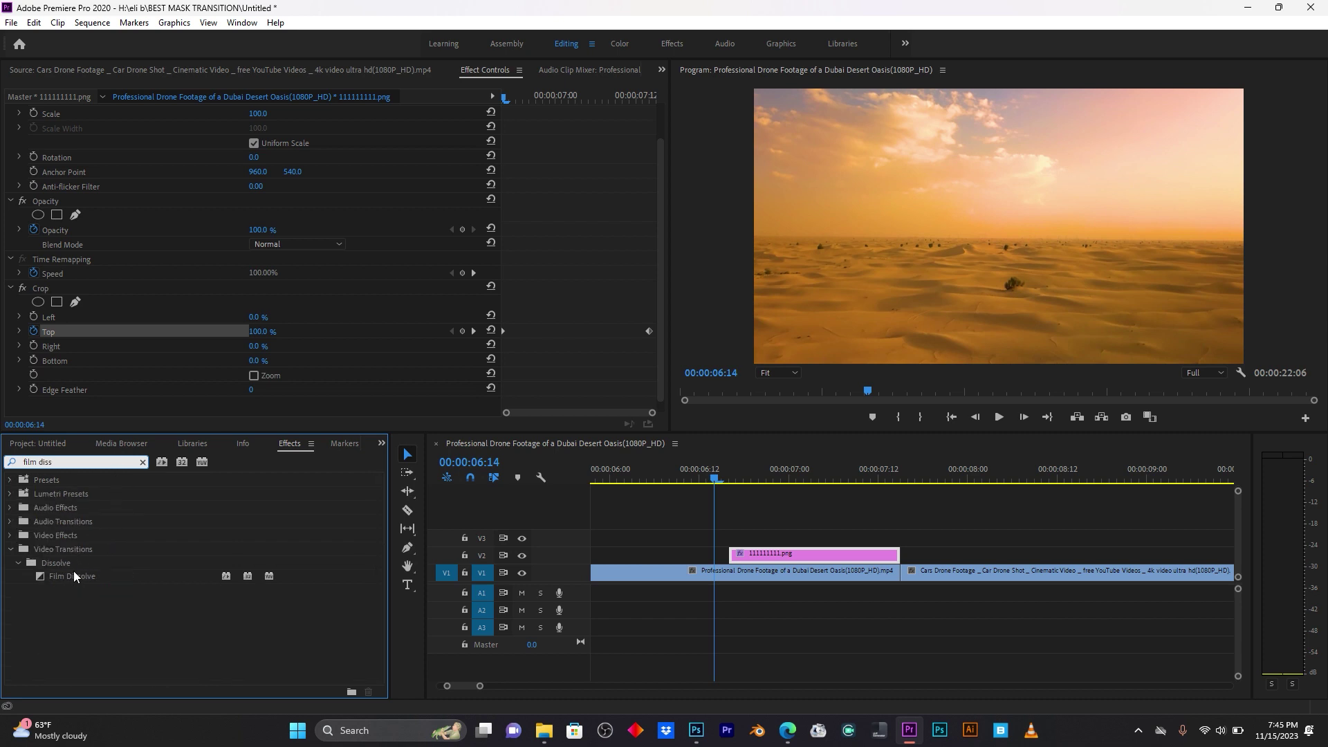
left_click_drag(63, 576, 737, 562)
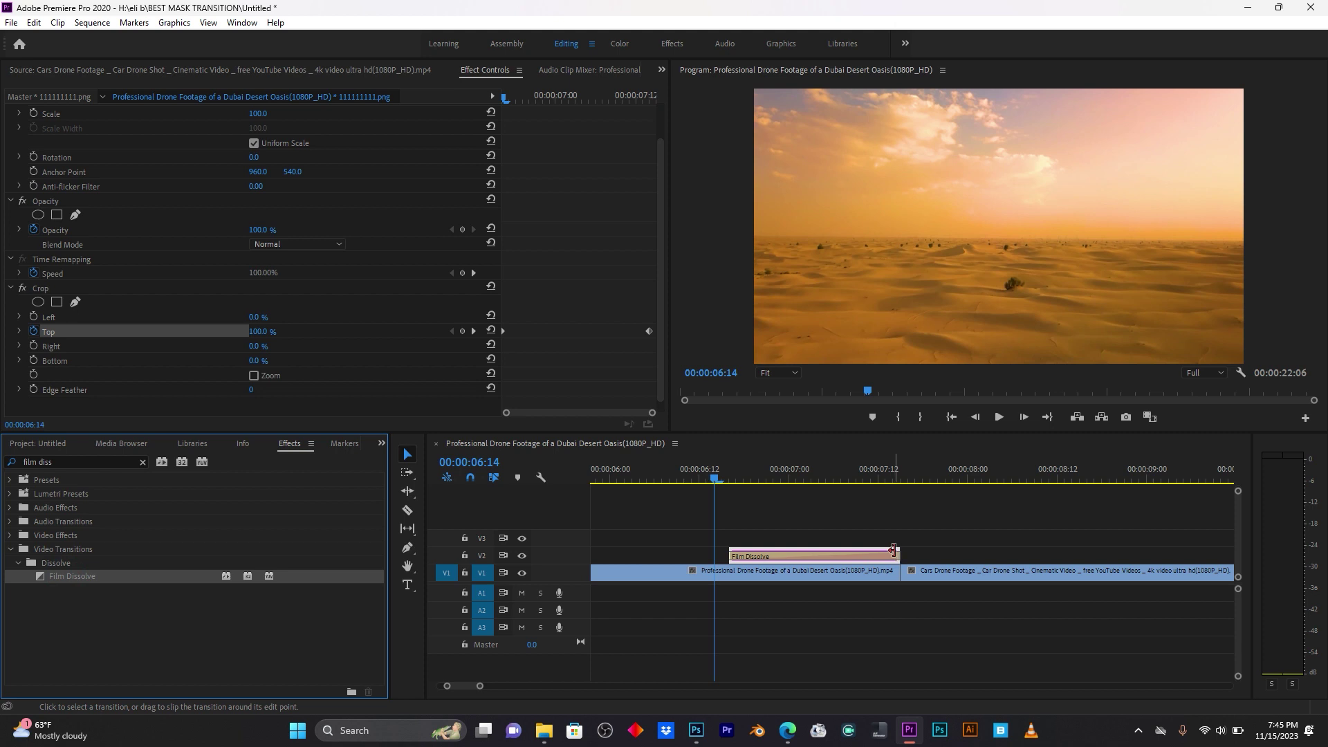
left_click_drag(894, 551, 784, 557)
key("space")
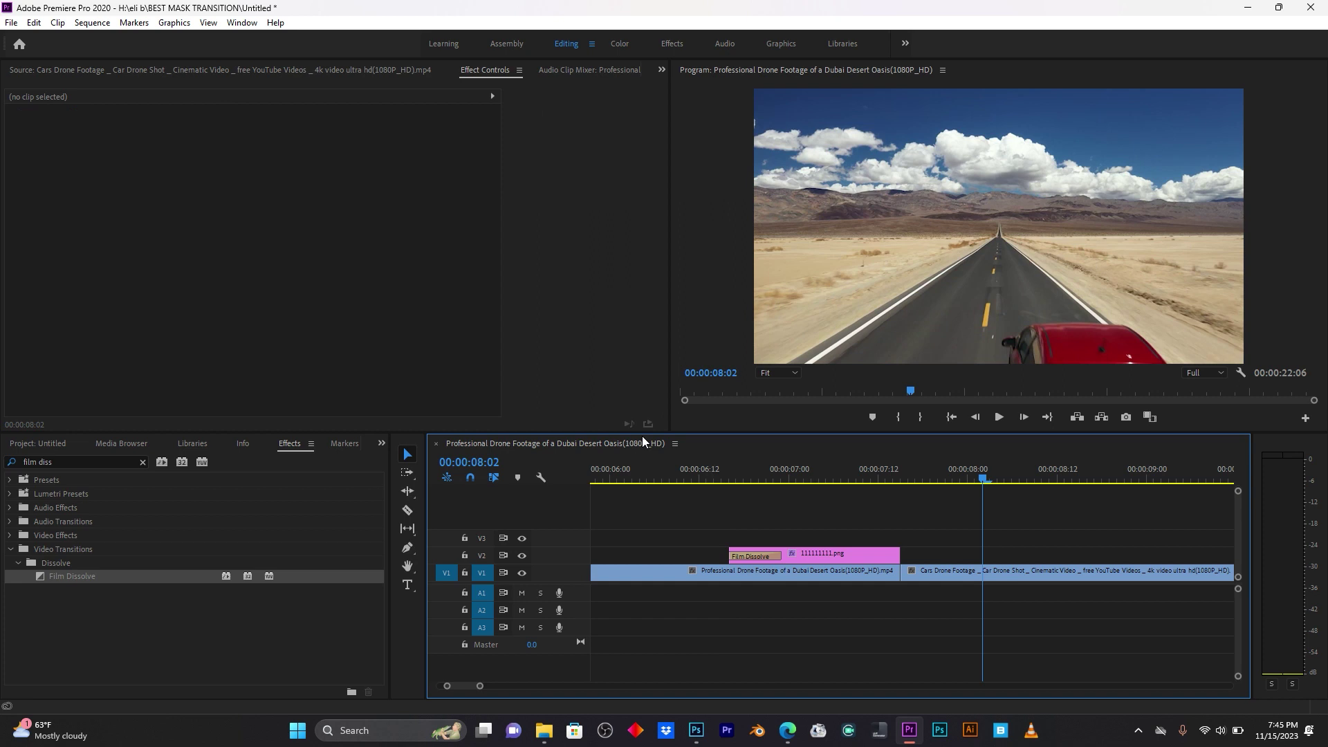
Replay the transition from 05:16, stop at the 14:15 cut, and zoom the timeline in there.
left_click(648, 466)
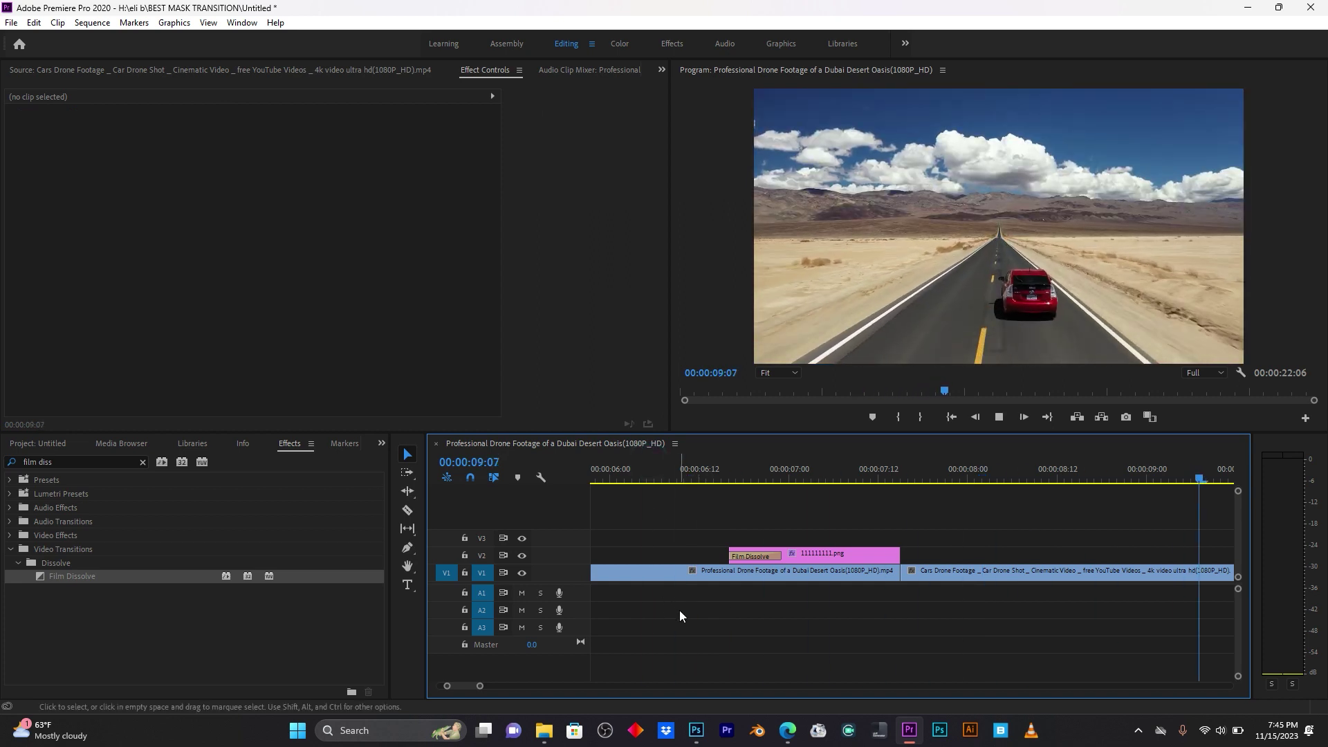
key("space")
left_click_drag(487, 681, 595, 699)
left_click(684, 468)
key("space")
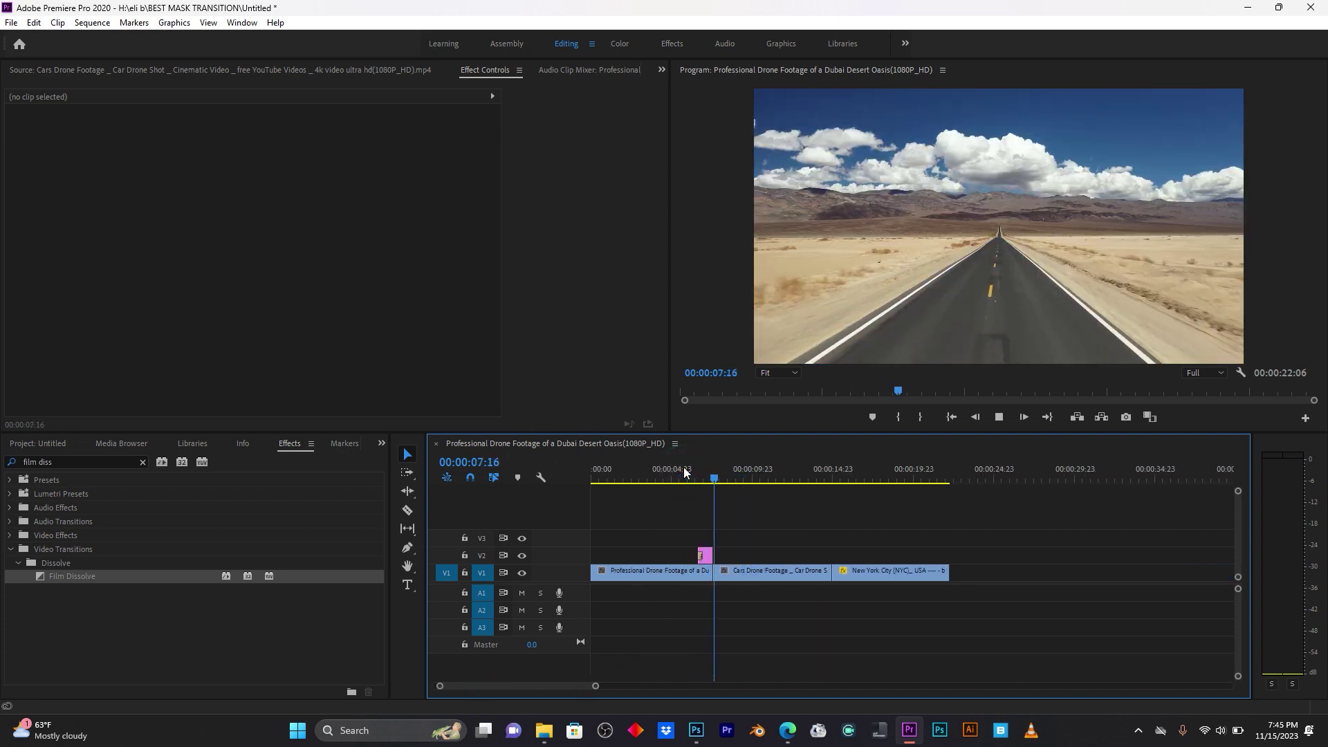
key("space")
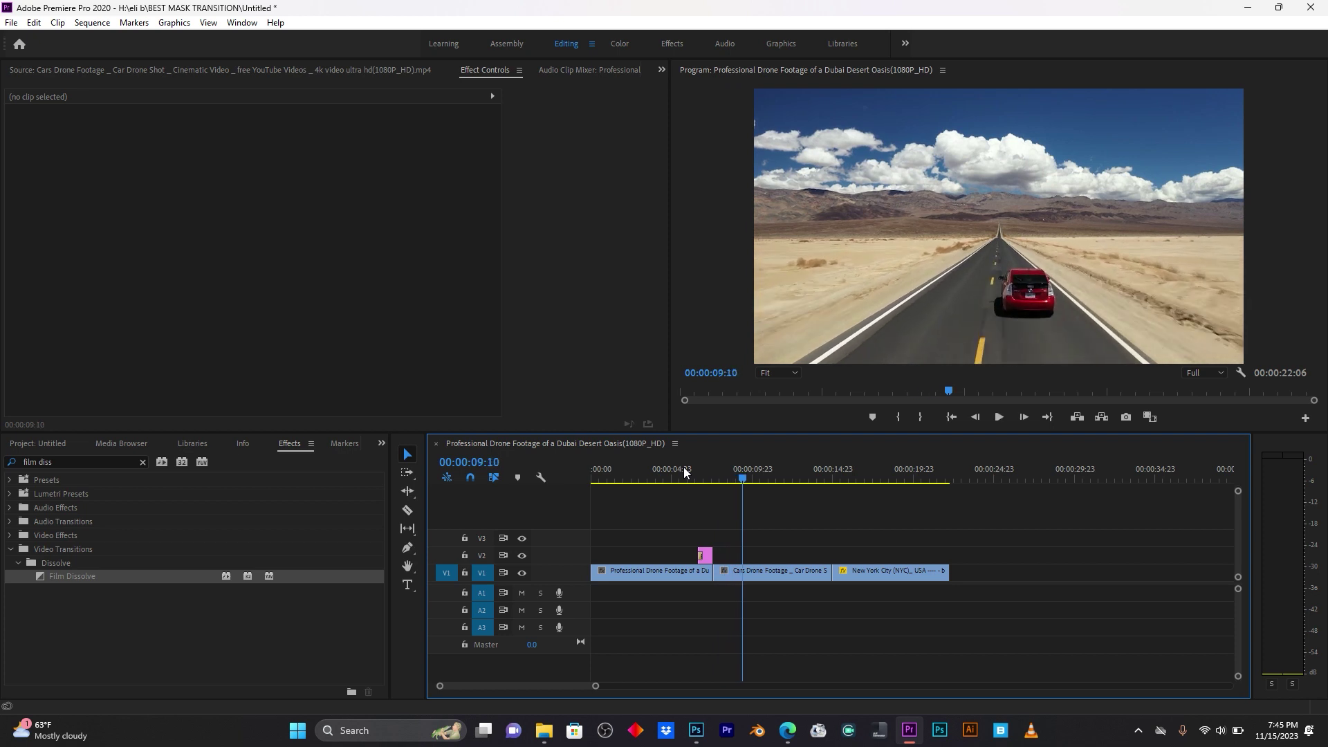
key("space")
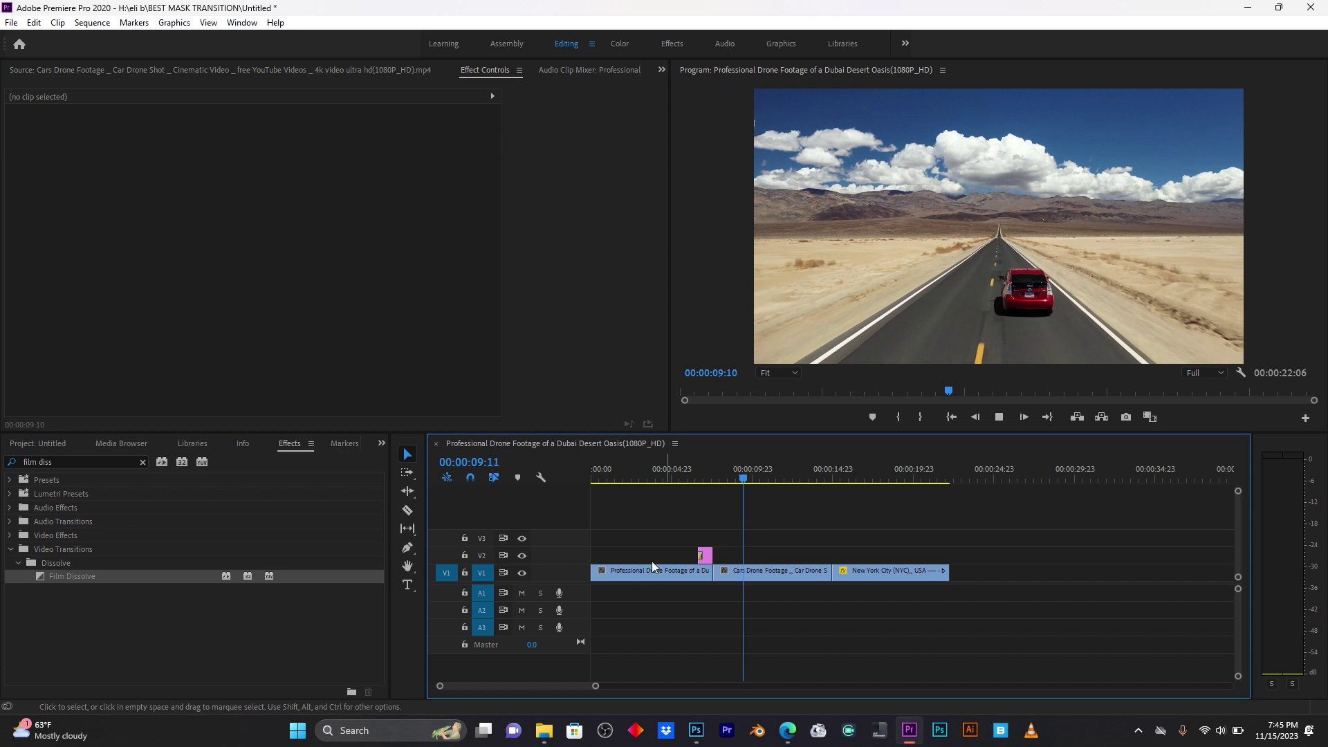
left_click_drag(596, 686, 570, 687)
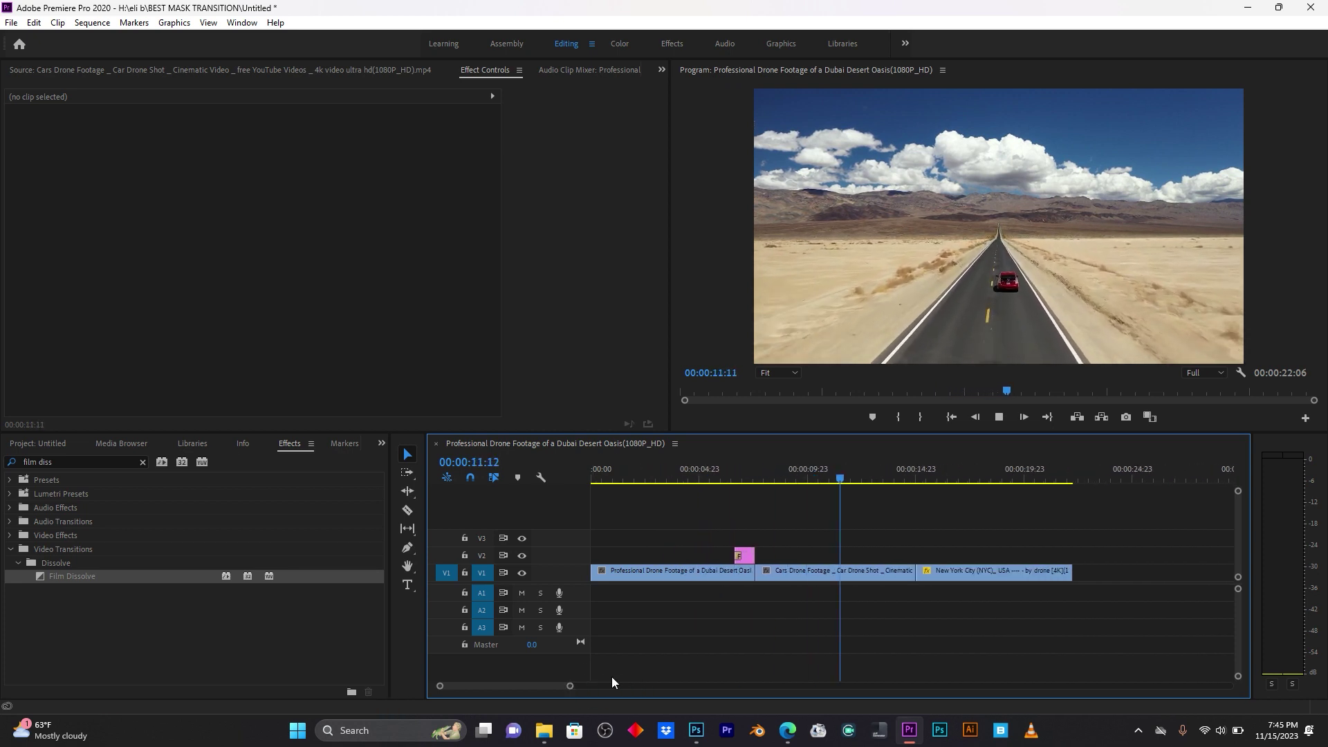
left_click(909, 476)
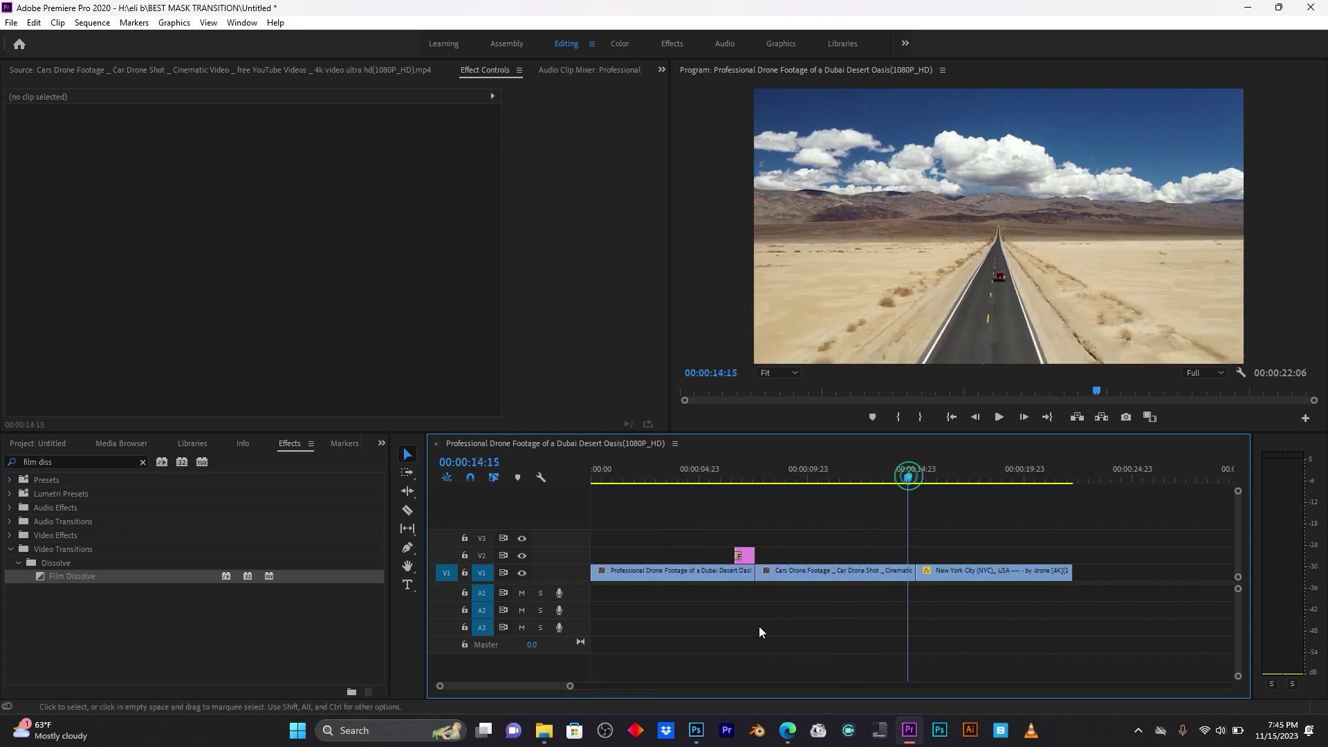
left_click_drag(569, 685, 533, 685)
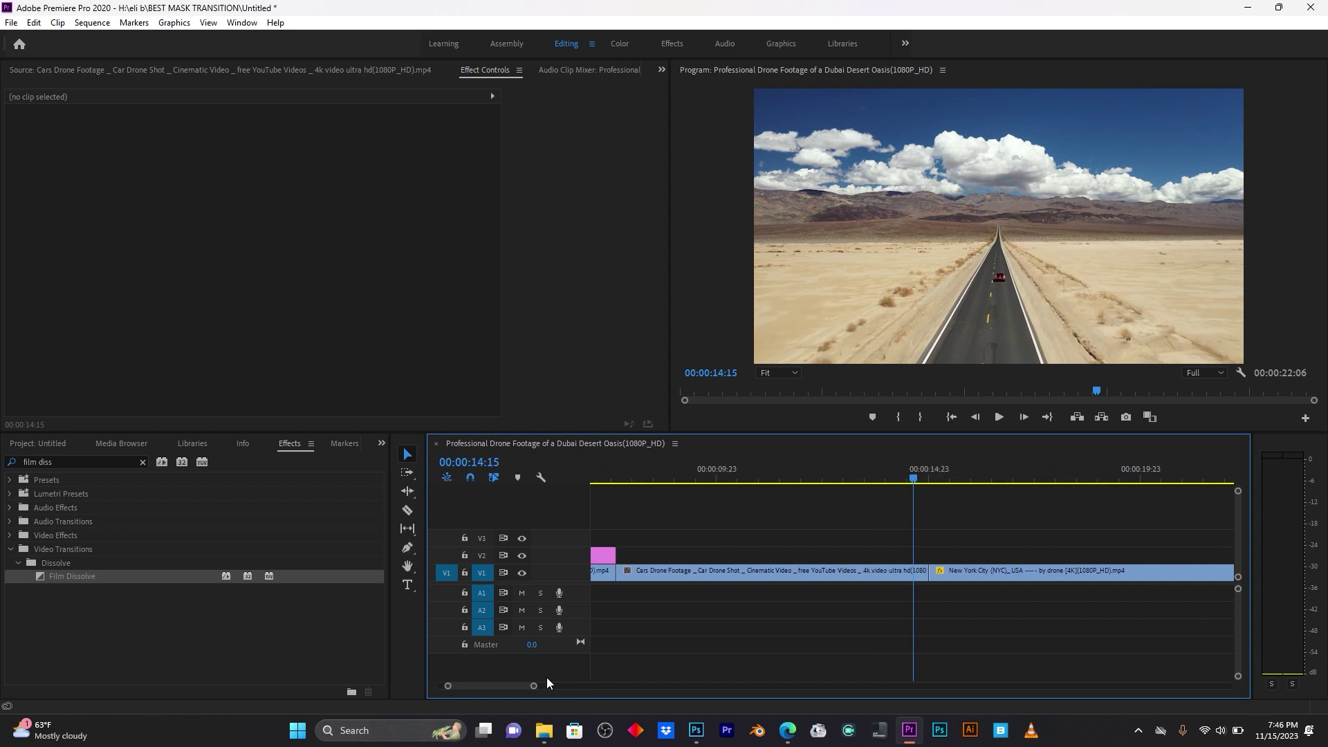
Import the 22222, 33333 and 44444 building PNG files.
key("ctrl+i")
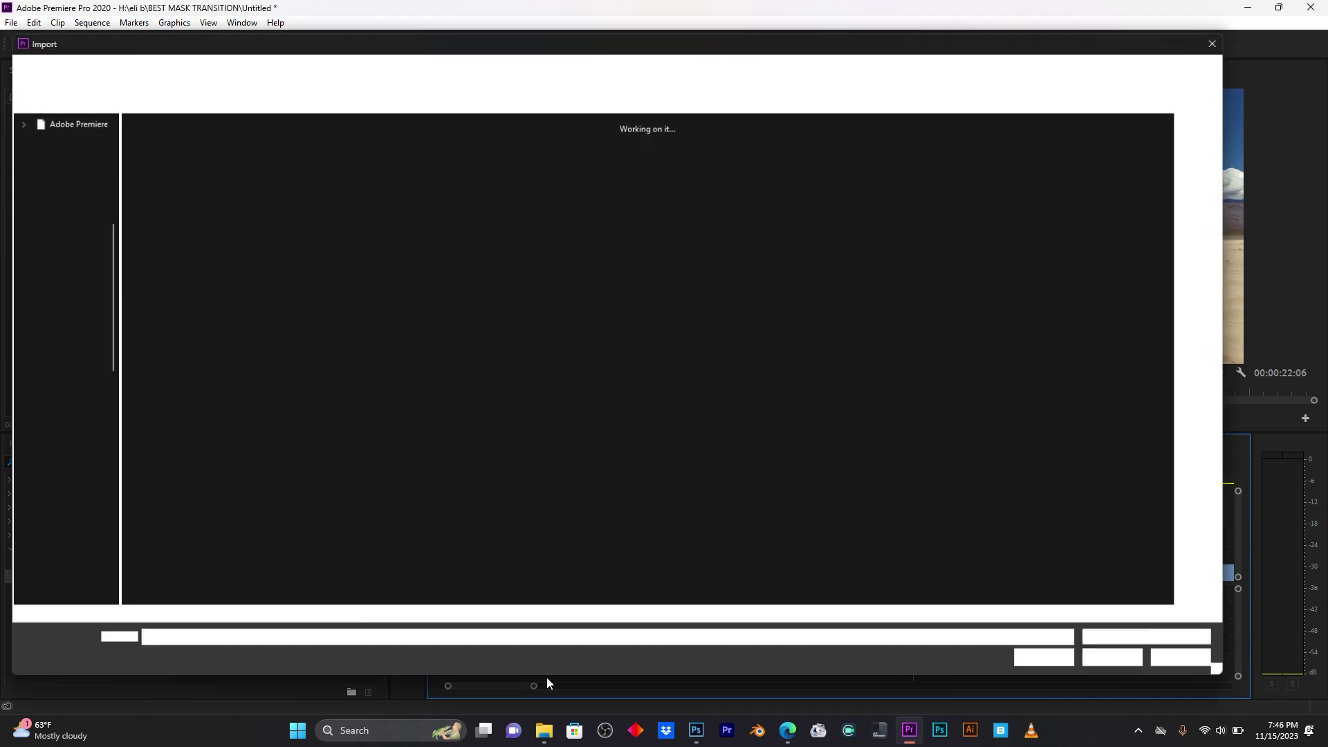
left_click(1073, 156)
left_click(1132, 145, "ctrl")
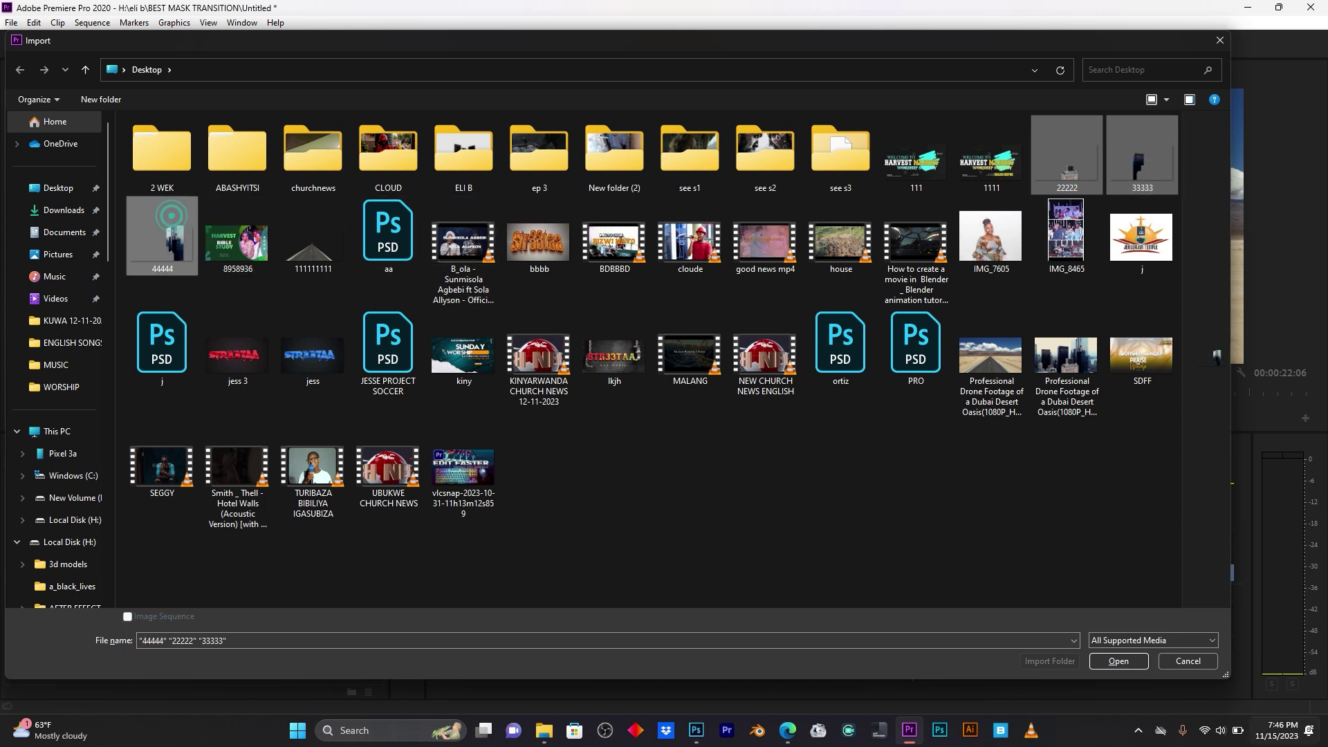
left_click(1111, 659)
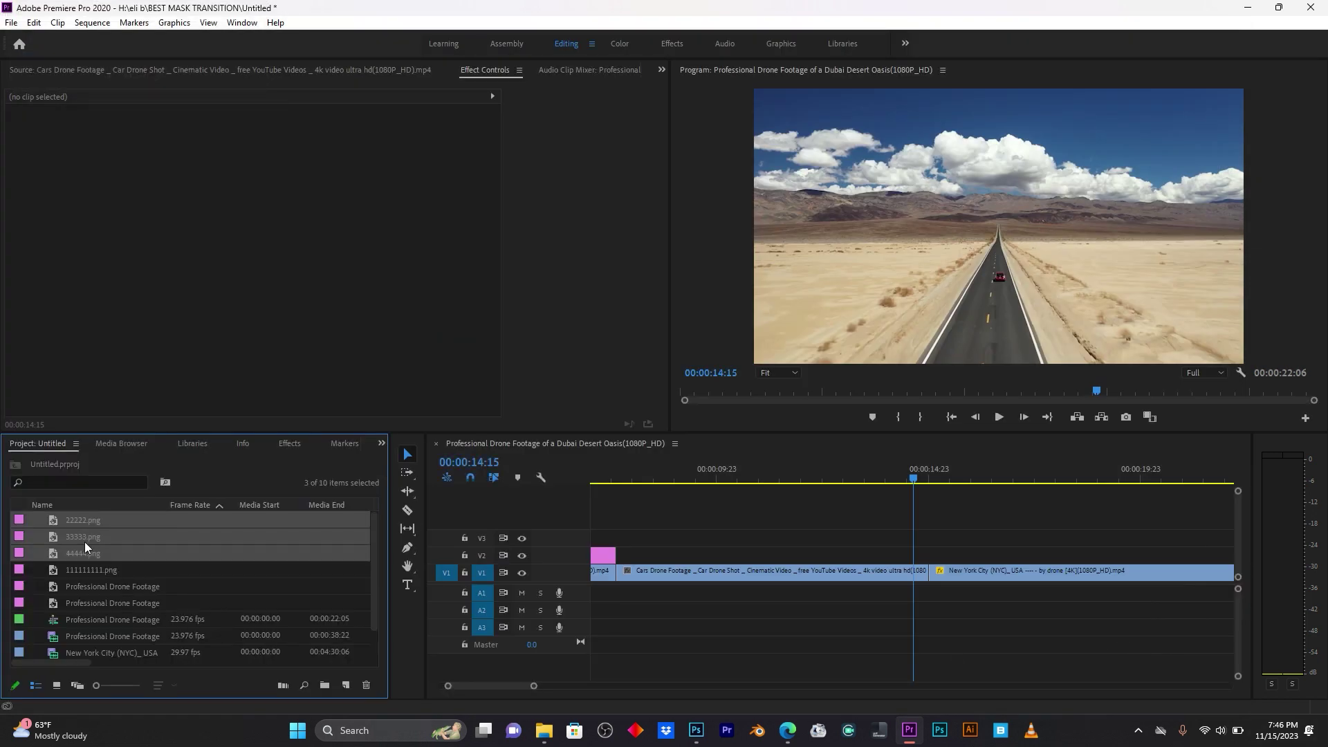
Stack 22222.png, 33333.png and 44444.png on V2, V3 and V4, trimming 33333.png to match.
left_click_drag(53, 520, 815, 557)
left_click_drag(315, 538, 819, 542)
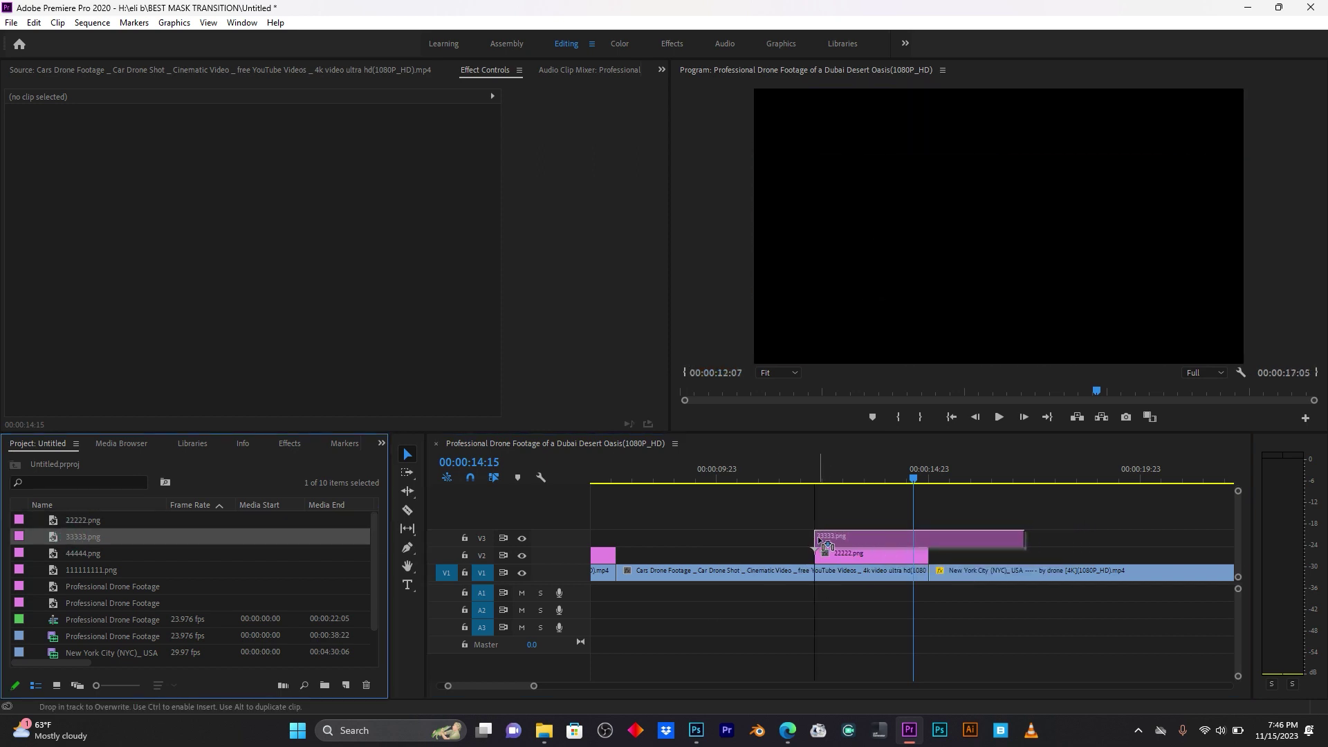
left_click_drag(1022, 539, 929, 540)
left_click_drag(69, 553, 816, 522)
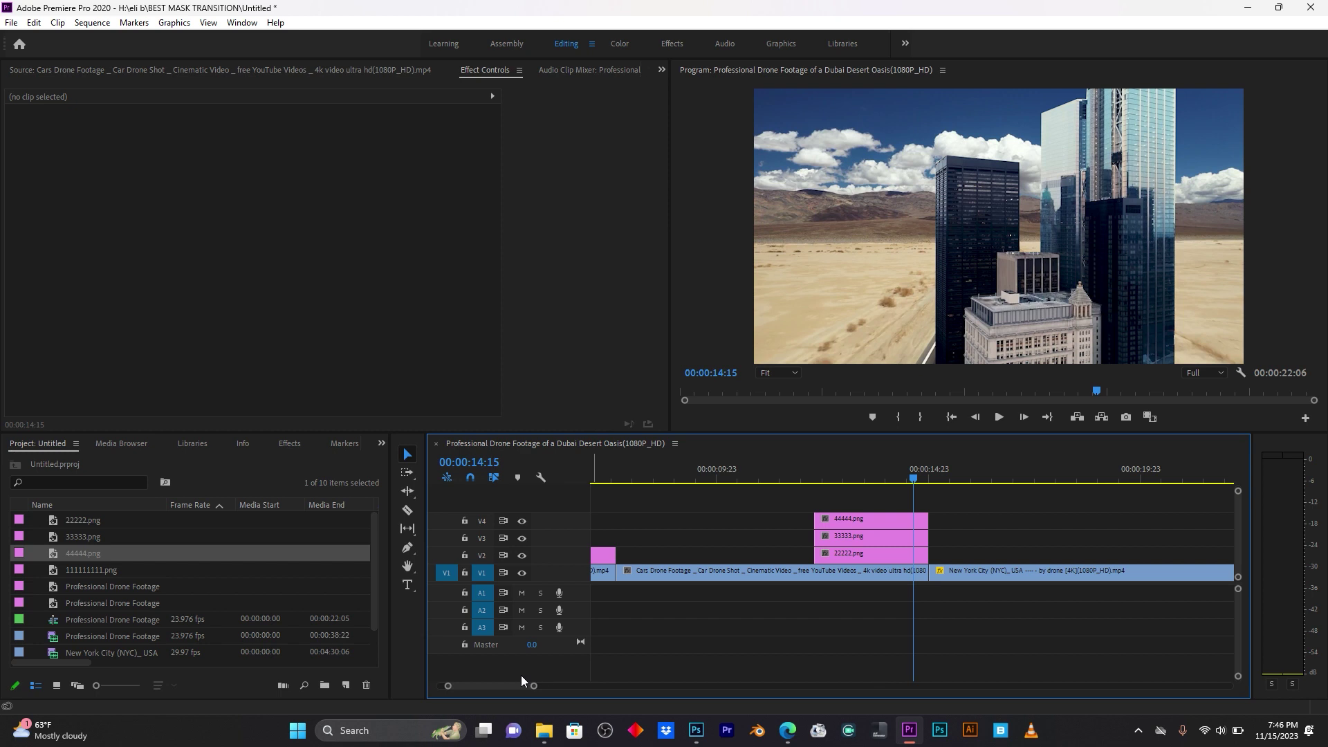
left_click_drag(535, 687, 499, 687)
Trim the three PNG clips' starts together, then extend 22222.png to begin slightly earlier.
left_click(641, 471)
key("space")
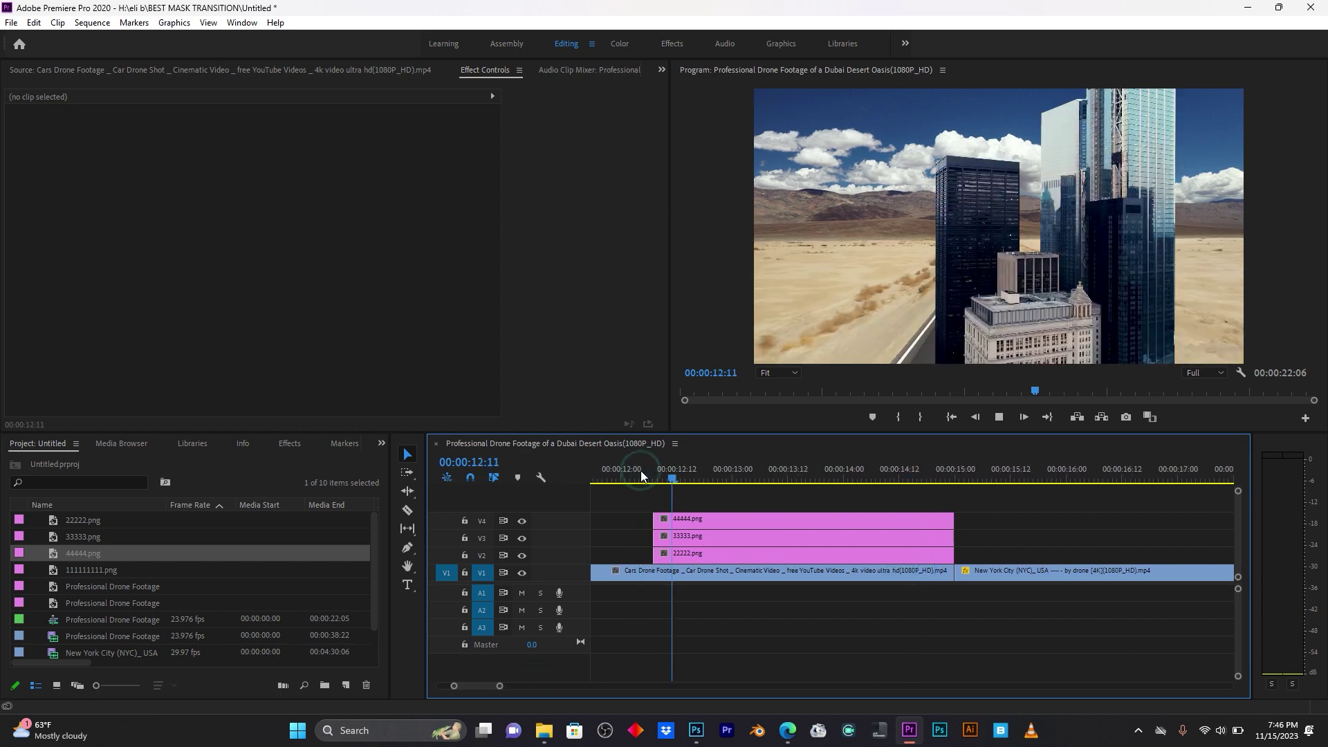
key("space")
left_click_drag(651, 516, 773, 538)
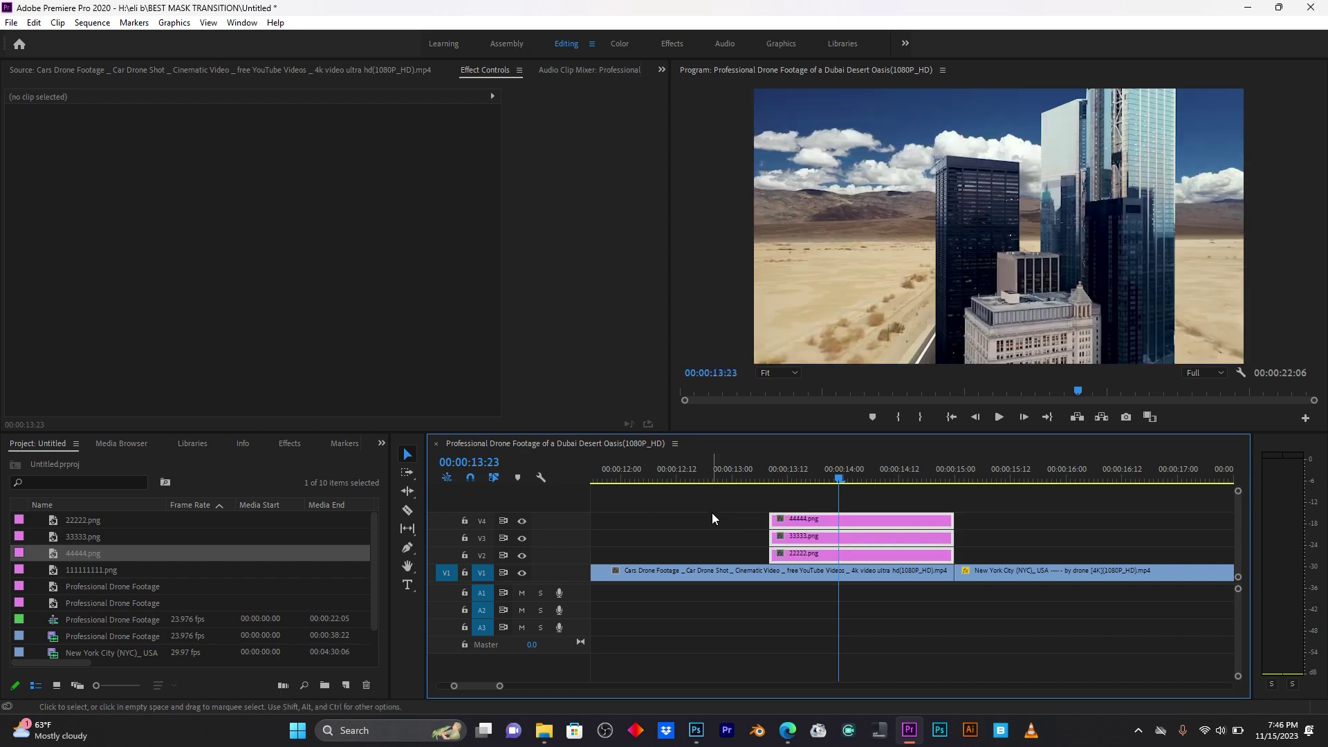
left_click(712, 519)
left_click(752, 472)
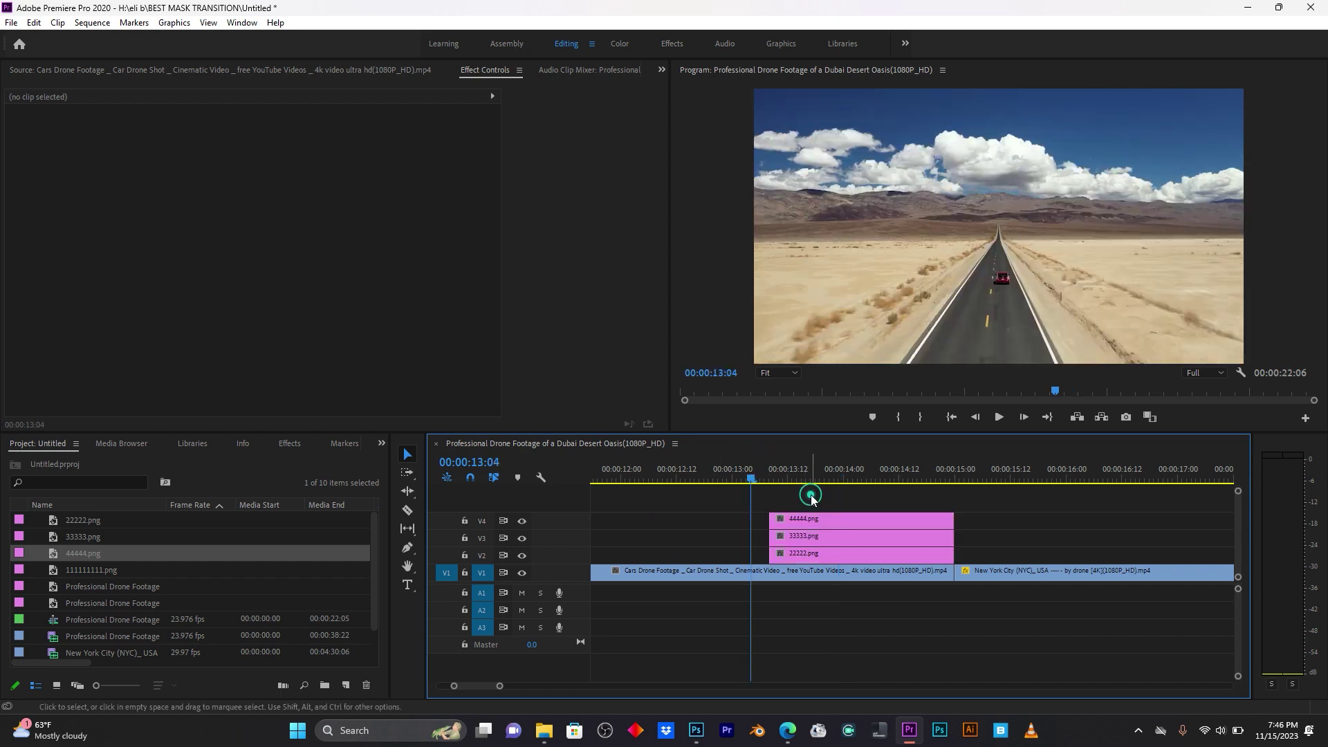
left_click(786, 478)
left_click_drag(787, 482, 821, 479)
left_click(832, 558)
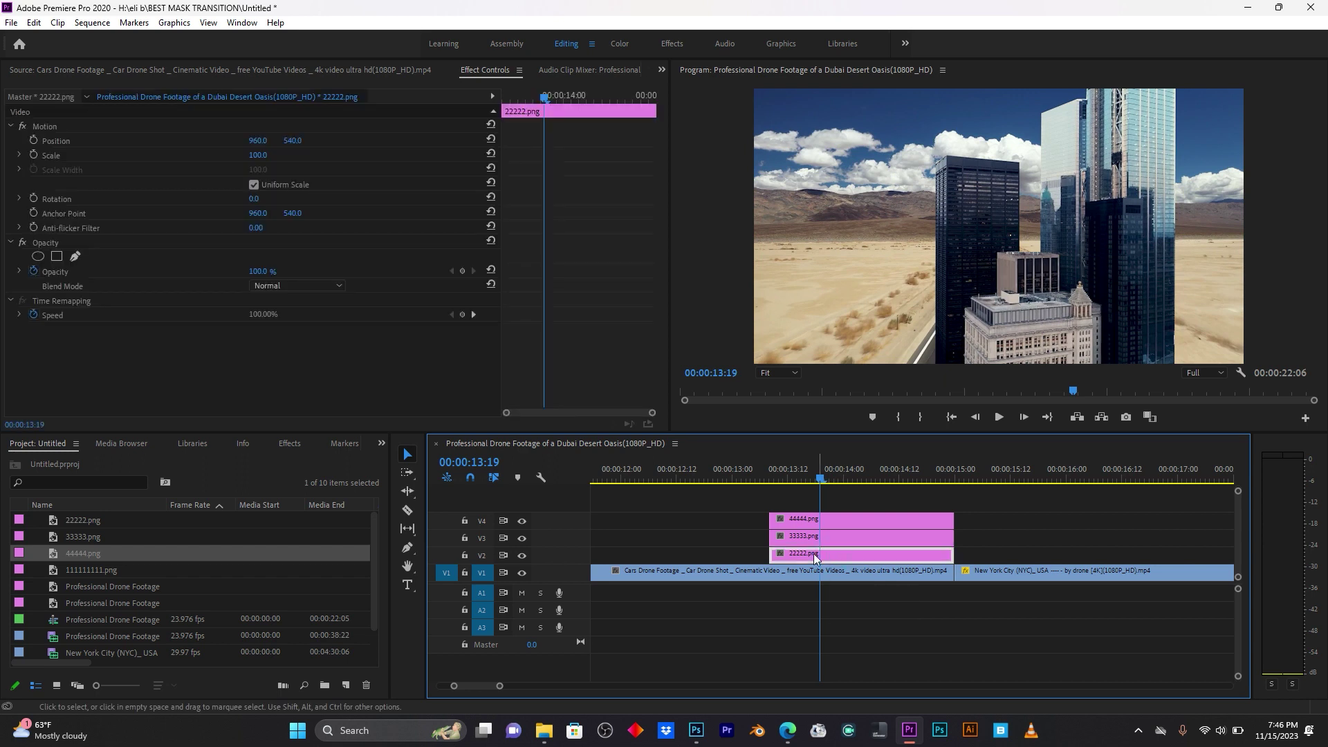
left_click(523, 556)
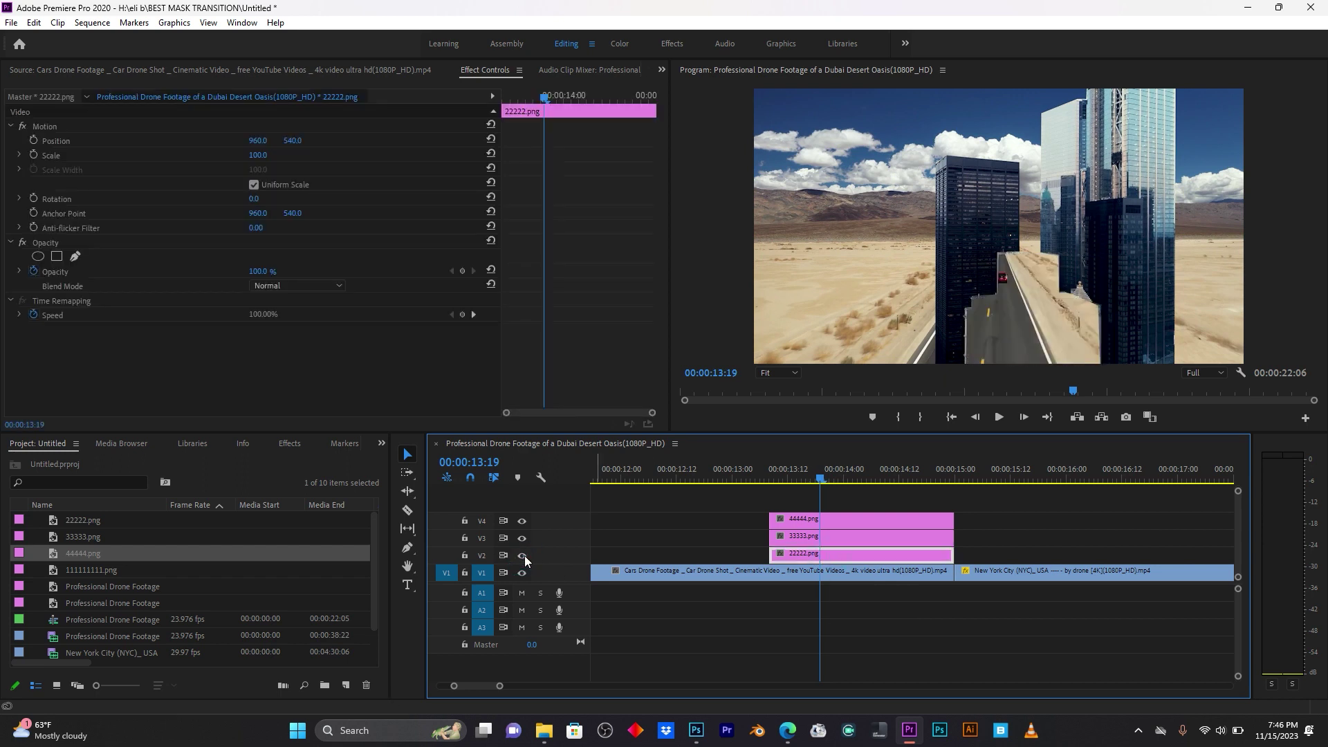
left_click(525, 555)
left_click_drag(752, 503, 760, 529)
Stagger the clip starts so 22222.png, then 33333.png, then 44444.png appear successively.
left_click(752, 477)
left_click(710, 468)
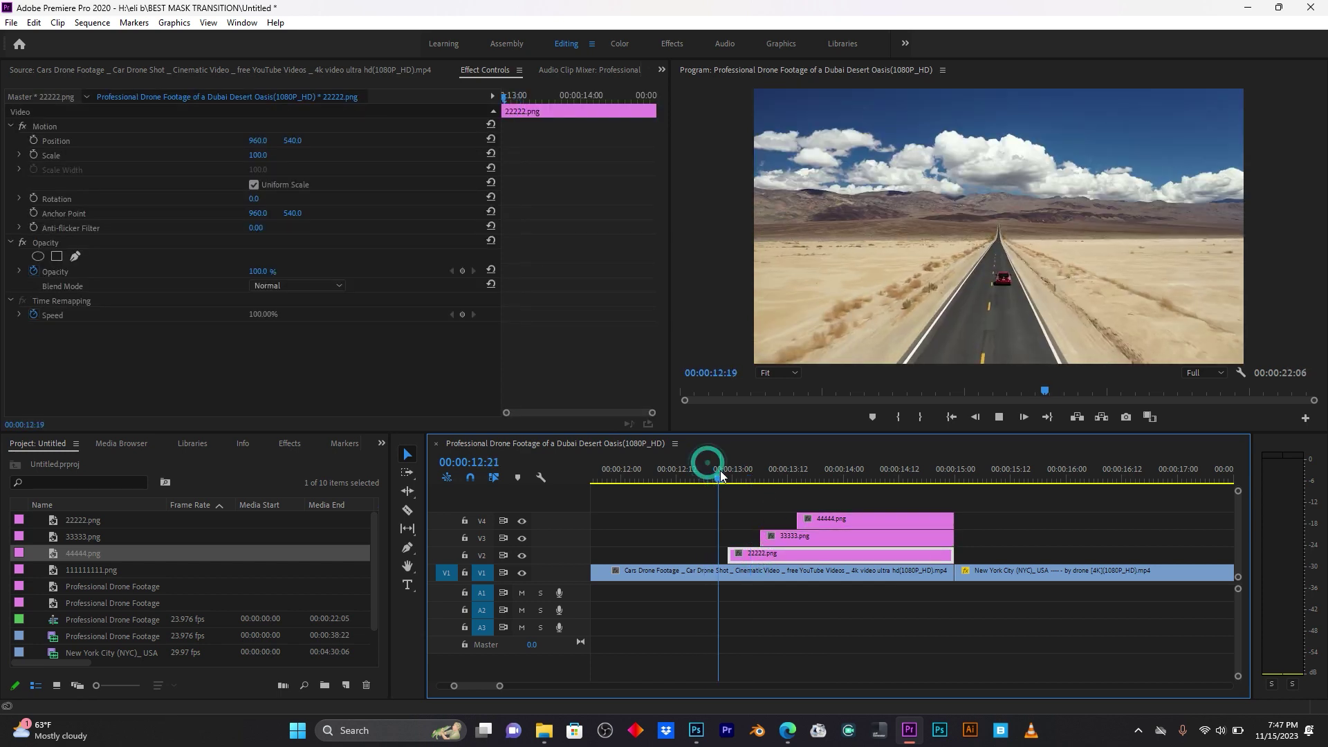
left_click_drag(801, 518, 864, 519)
left_click_drag(762, 538, 811, 537)
left_click_drag(723, 555, 766, 554)
left_click(774, 468)
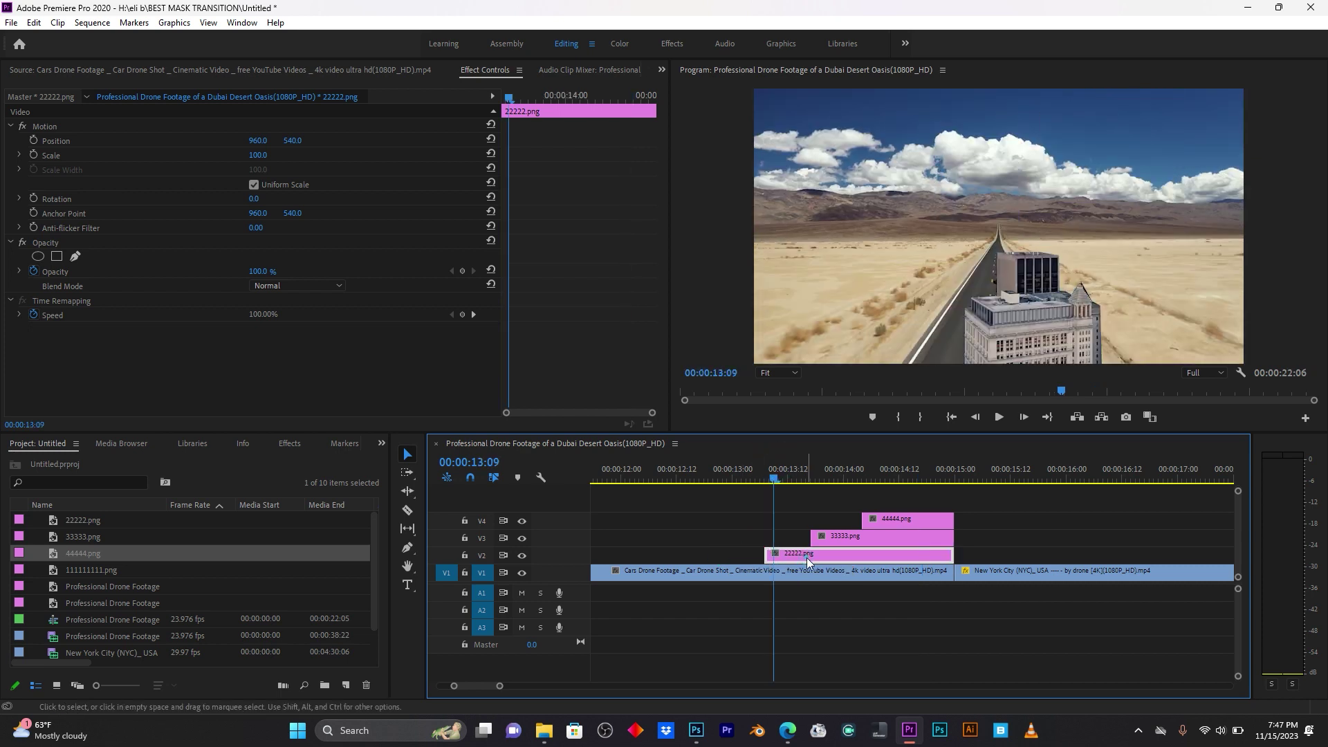
left_click(805, 478)
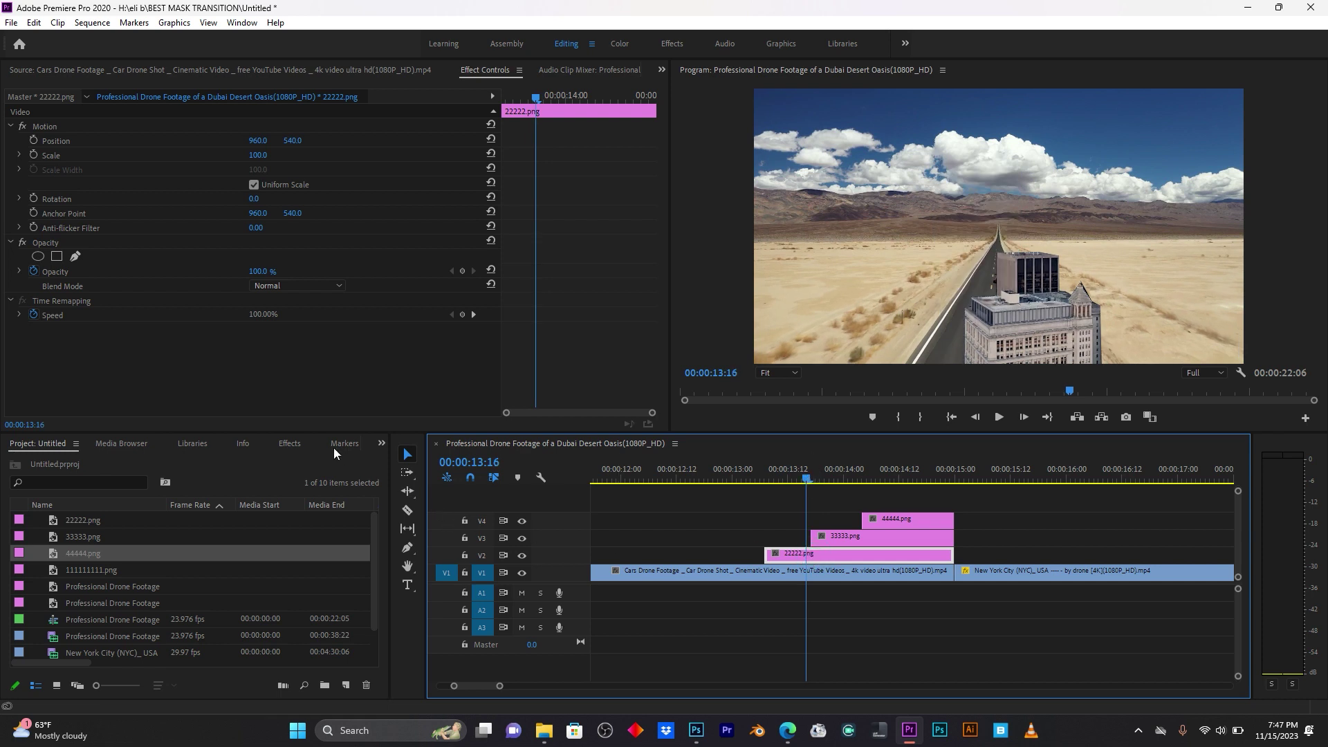
Apply the Crop effect to the 22222.png clip on V2.
left_click(290, 443)
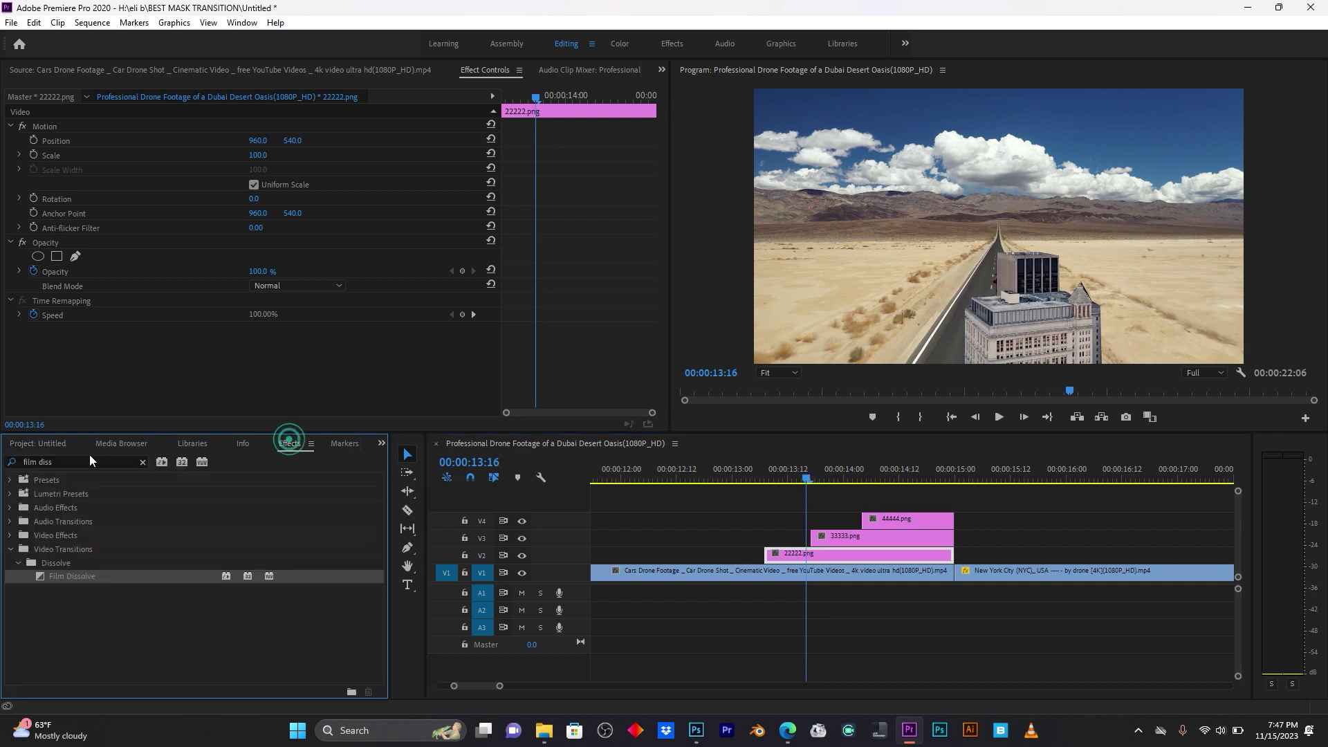
left_click(143, 463)
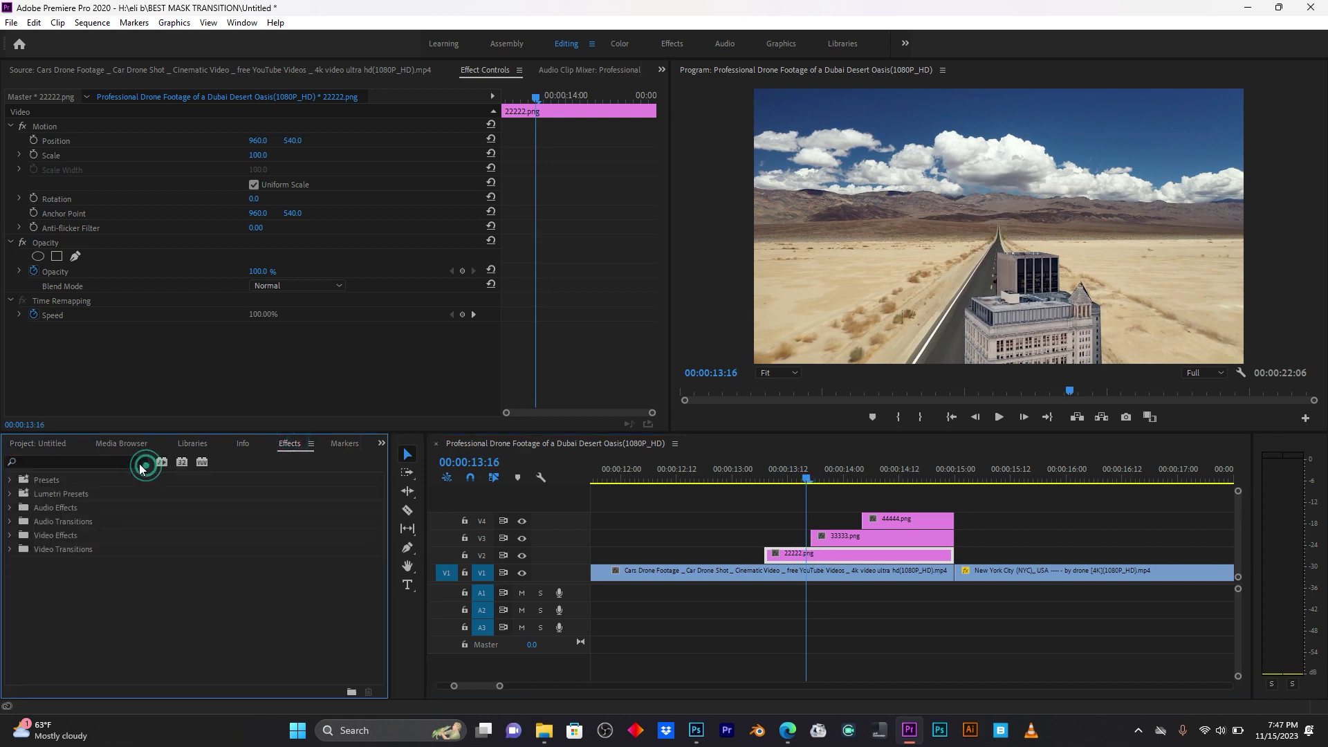
left_click(84, 463)
type("c")
type("r")
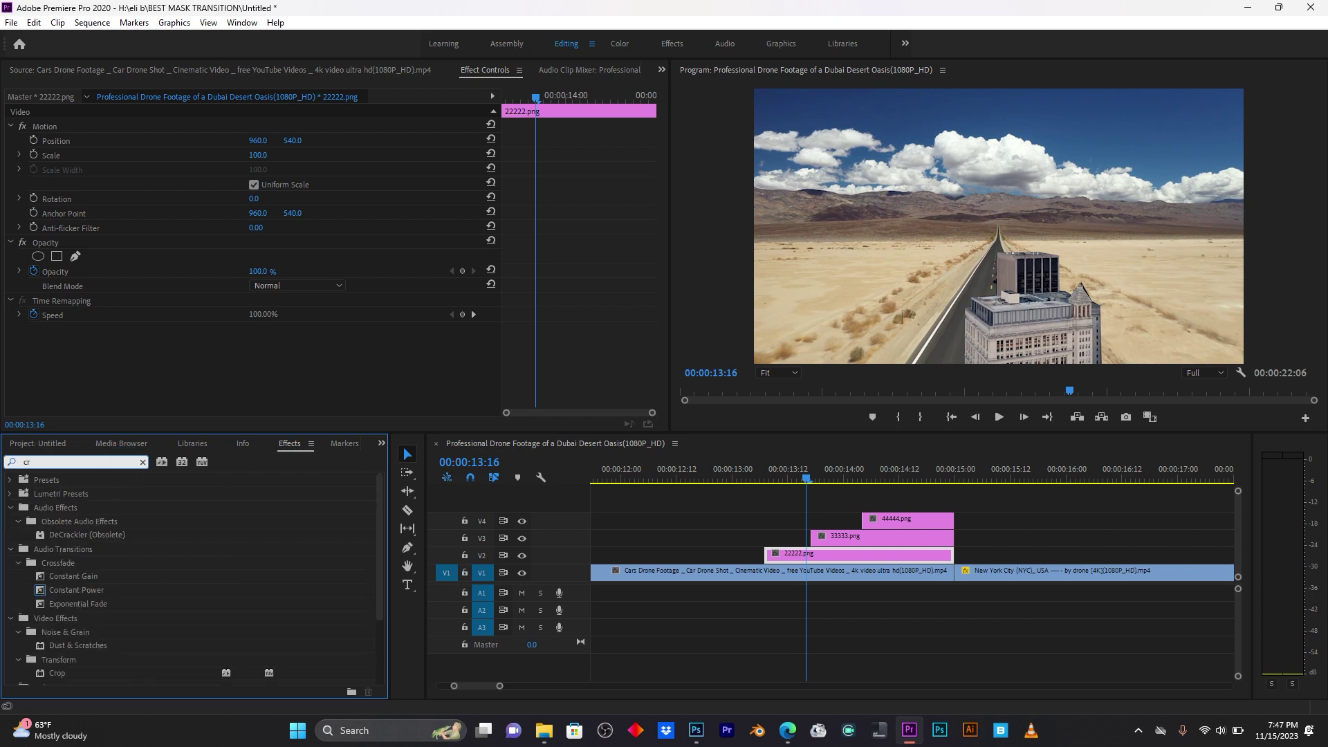
type("o[p")
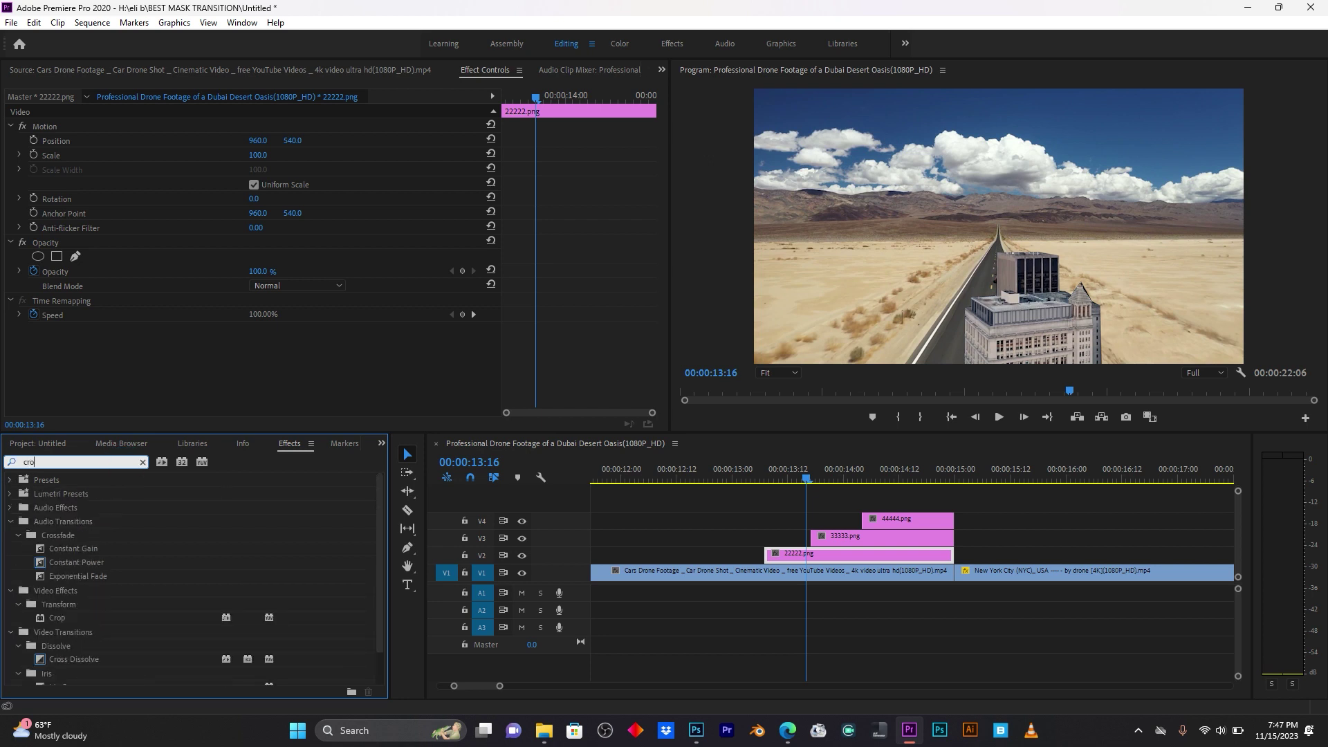
key("BackSpace")
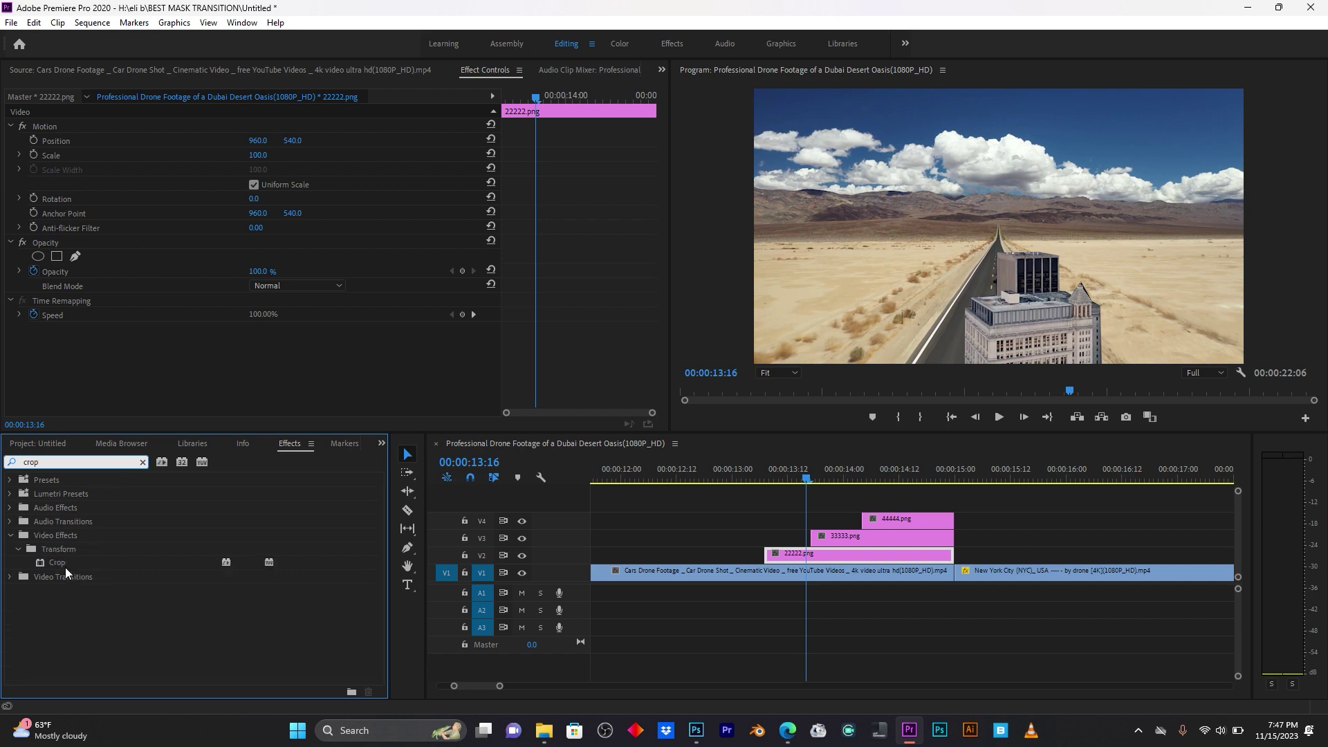
left_click_drag(61, 563, 786, 558)
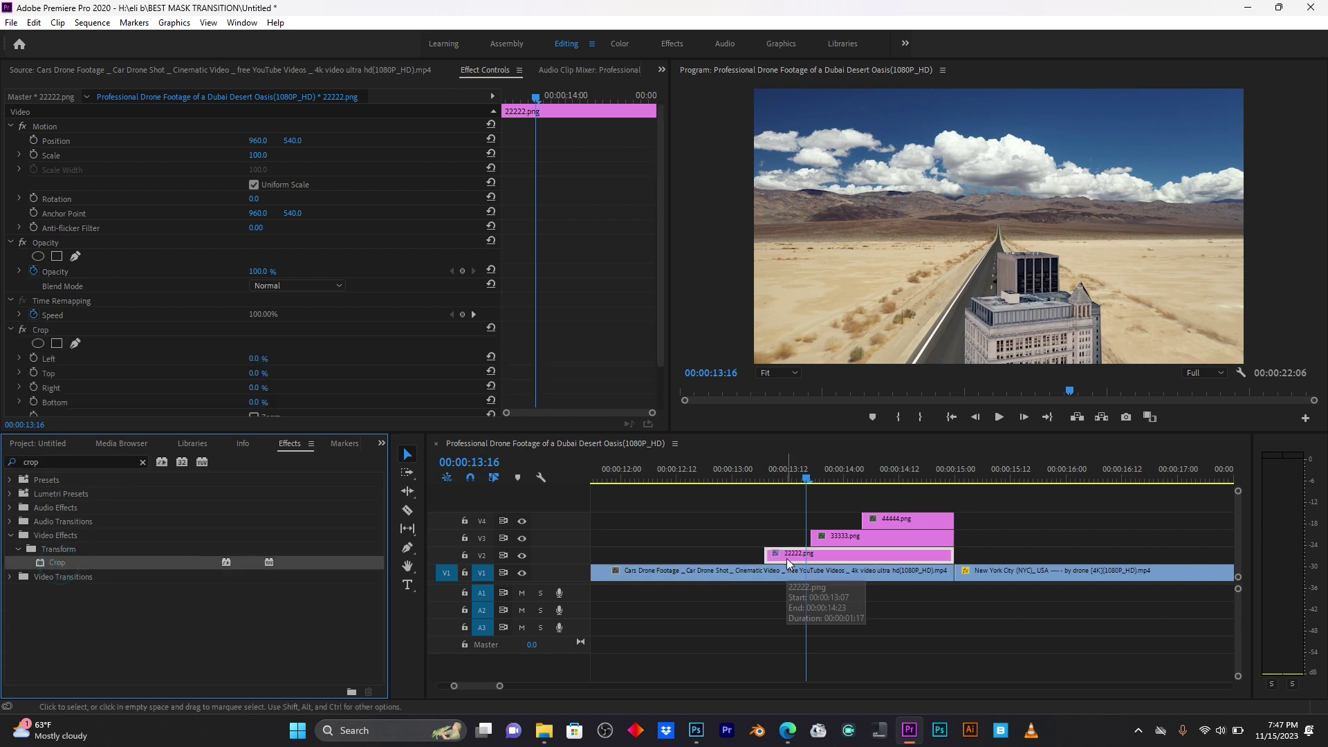
Keyframe Crop Top at 0% at 13:16 and 100% at 13:07.
scroll(787, 559, "right", 1)
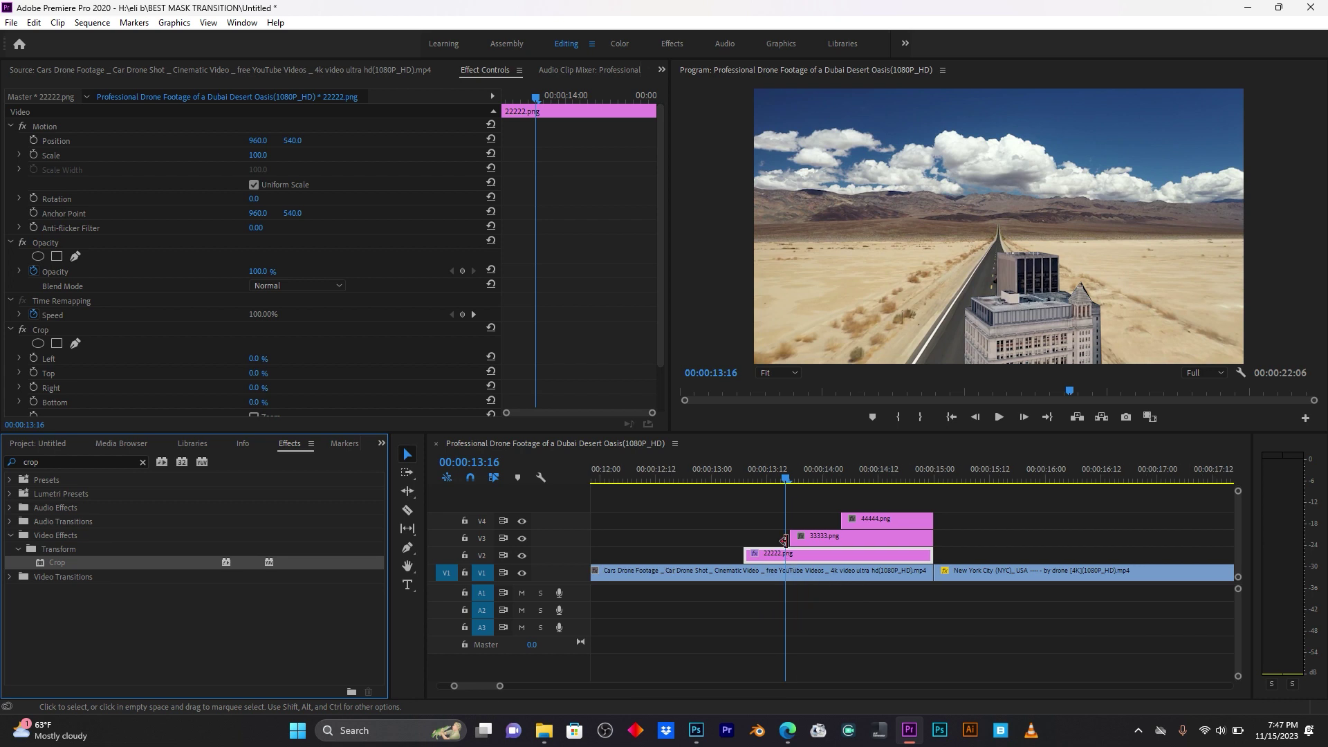
left_click(788, 483)
left_click(788, 482)
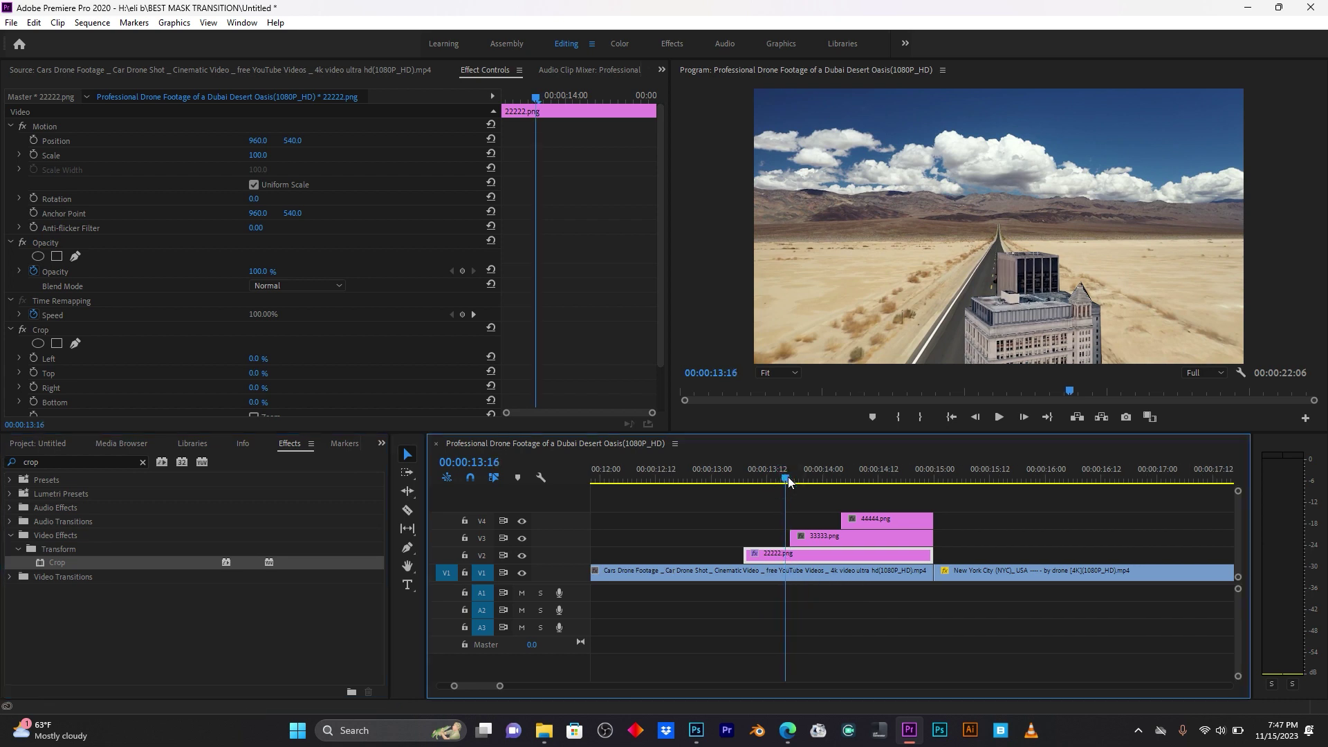
left_click_drag(788, 482, 788, 482)
left_click(34, 374)
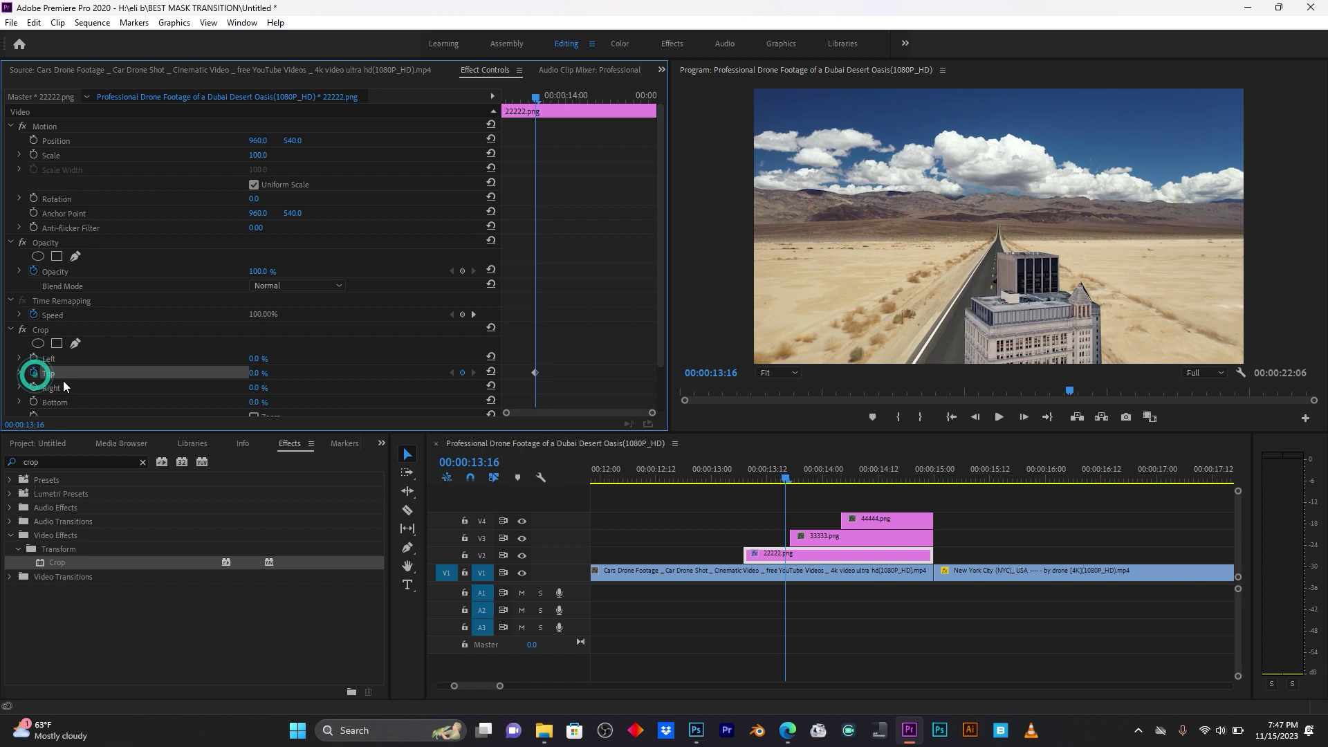
left_click_drag(767, 479, 746, 481)
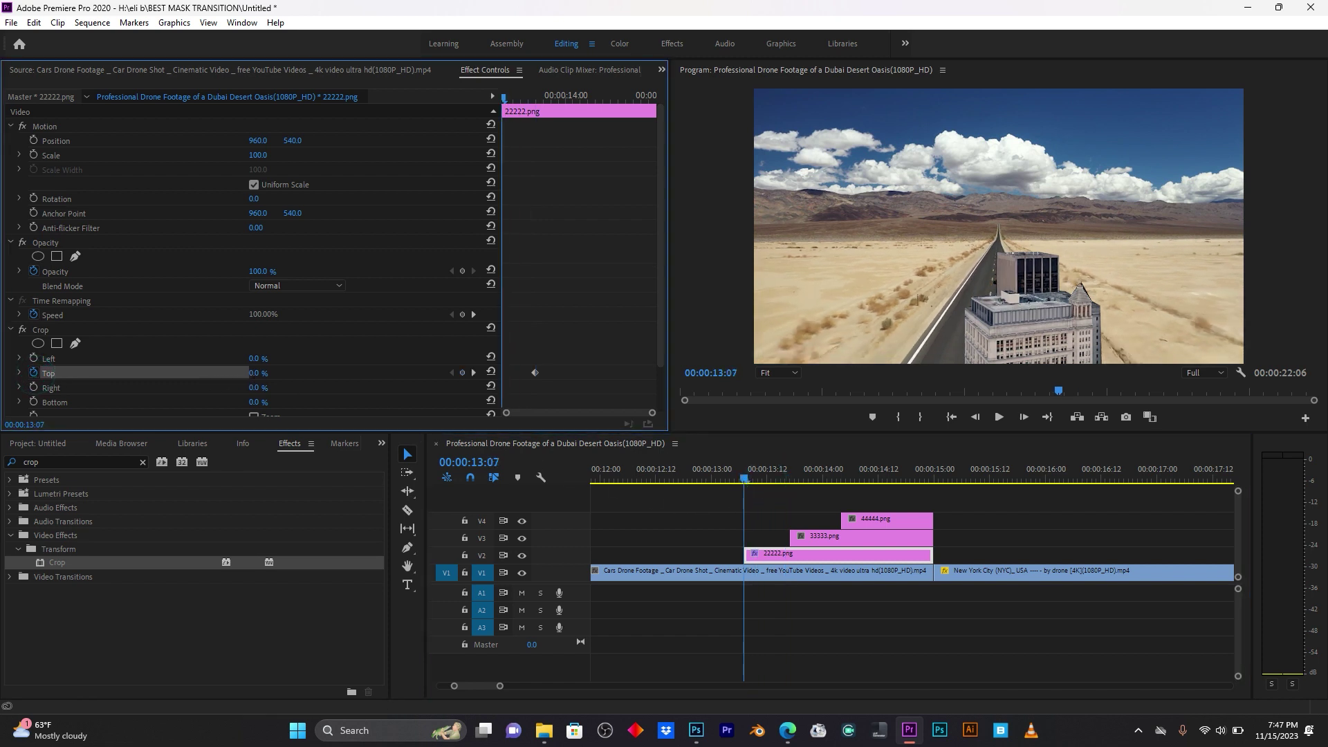
left_click_drag(256, 375, 325, 374)
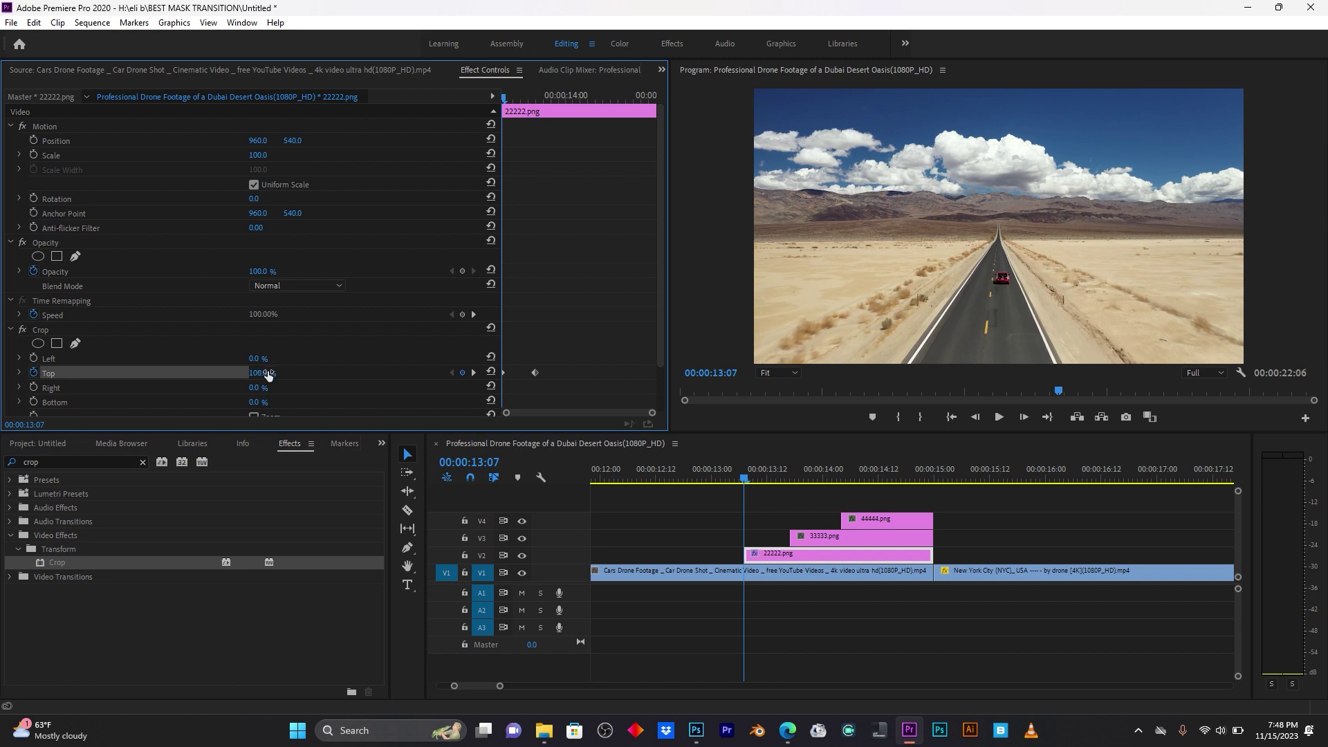
Preview the 22222.png building rising in, scrubbing through to 14:03.
key("space")
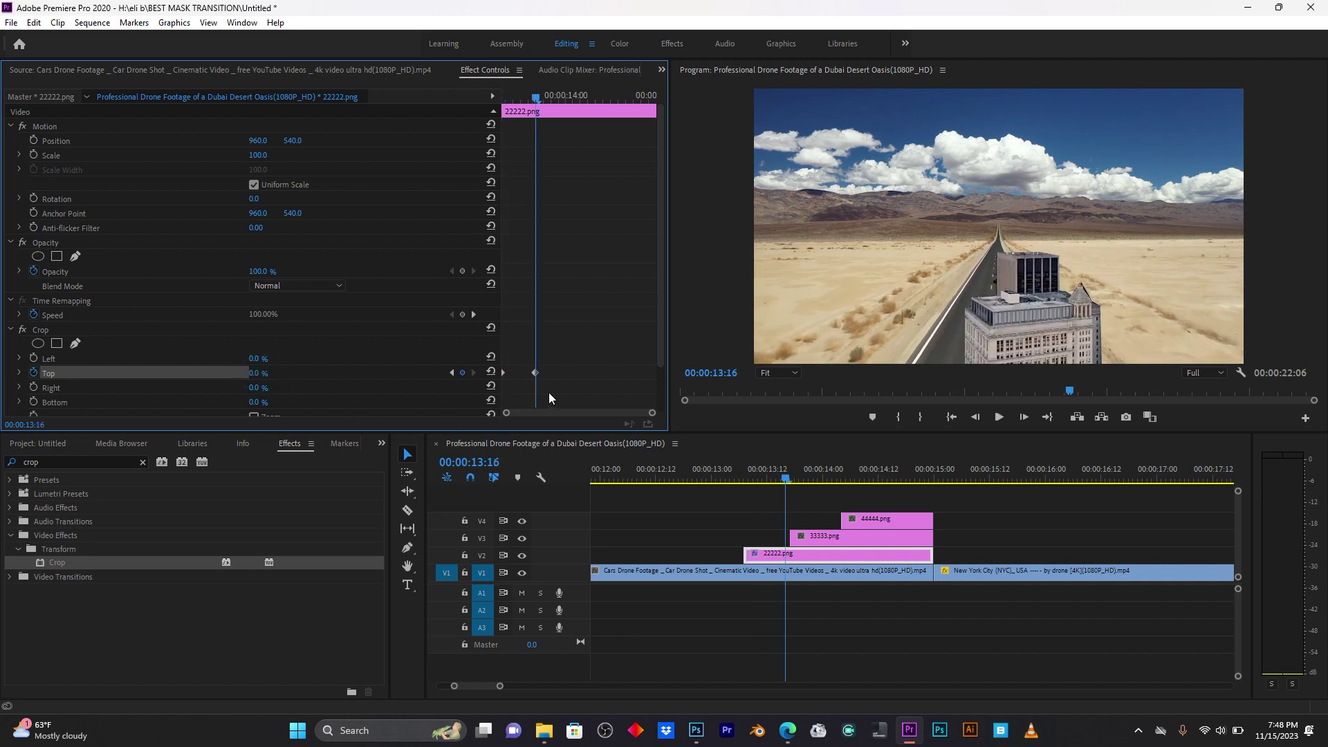
left_click(729, 466)
key("space")
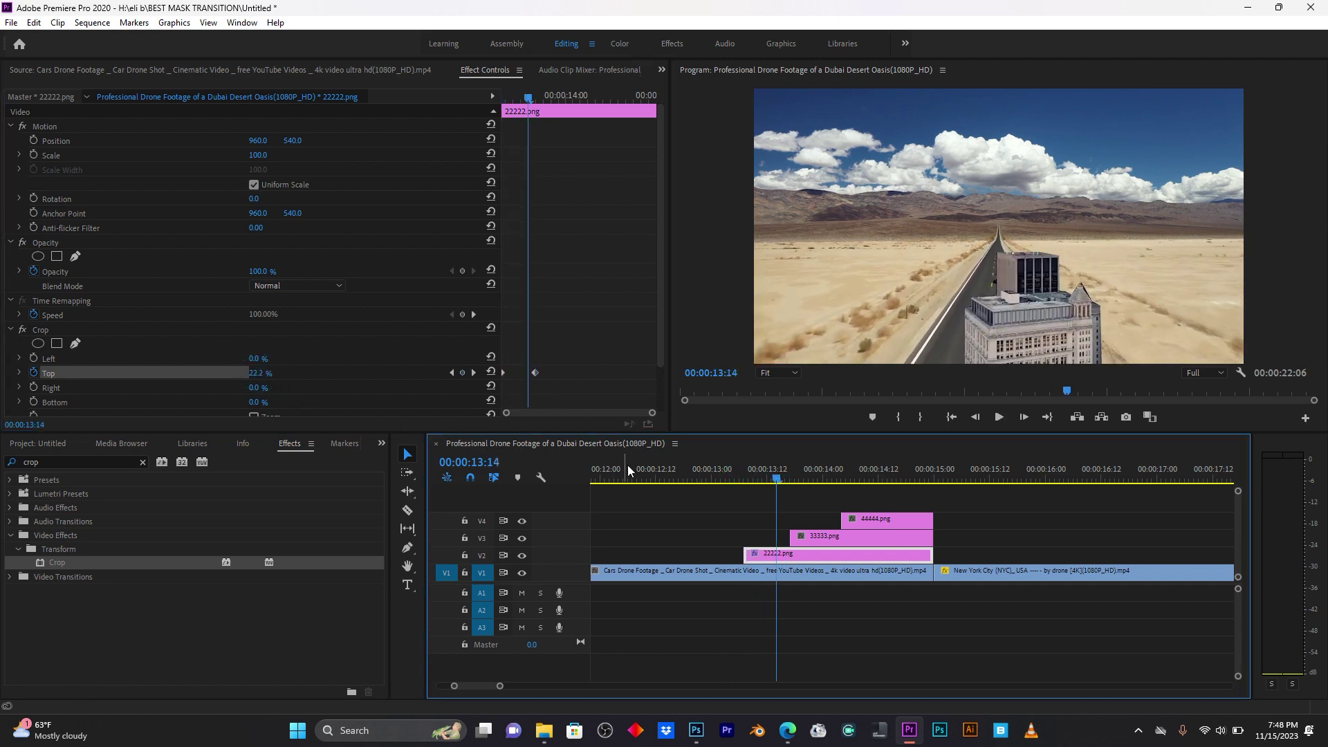
left_click_drag(781, 480, 841, 474)
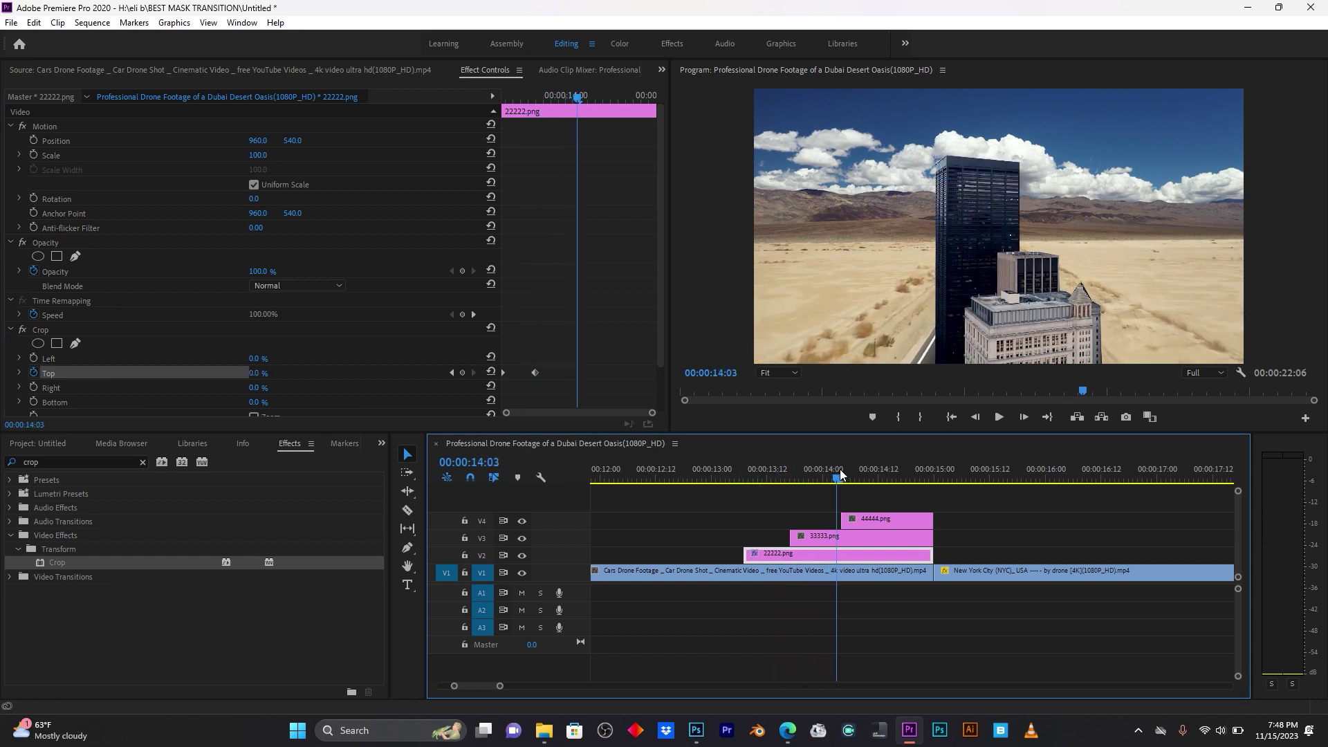
left_click(827, 540)
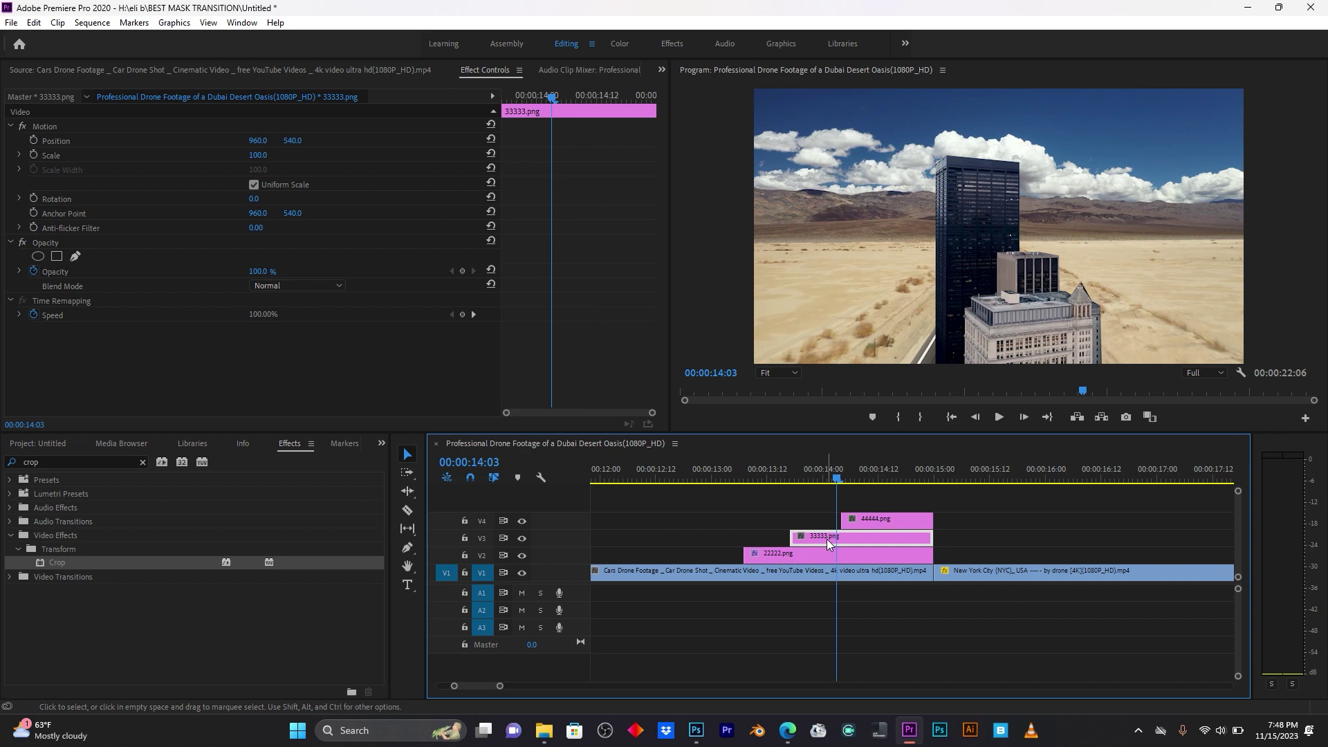
Apply Crop to 33333.png and keyframe Top from 100% at its first frame to 0%.
left_click_drag(55, 563, 804, 541)
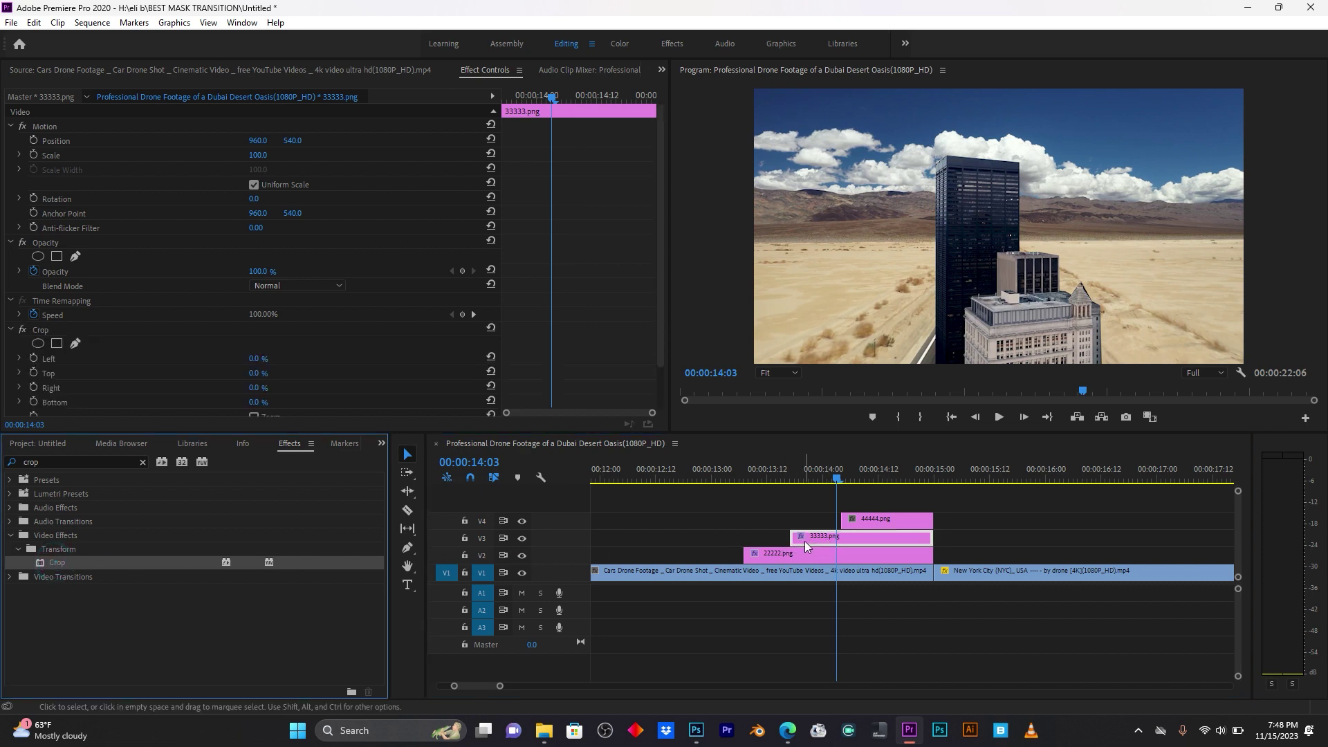
left_click(33, 373)
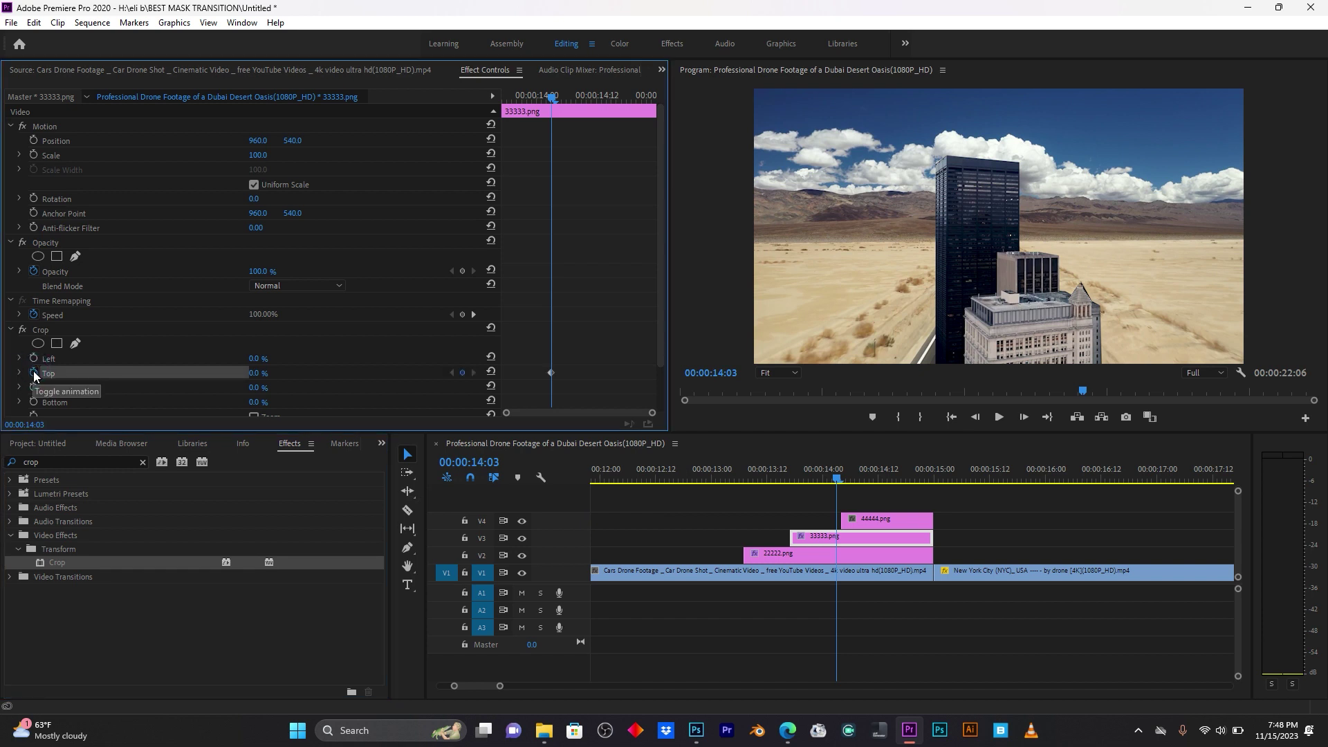
left_click_drag(554, 97, 505, 117)
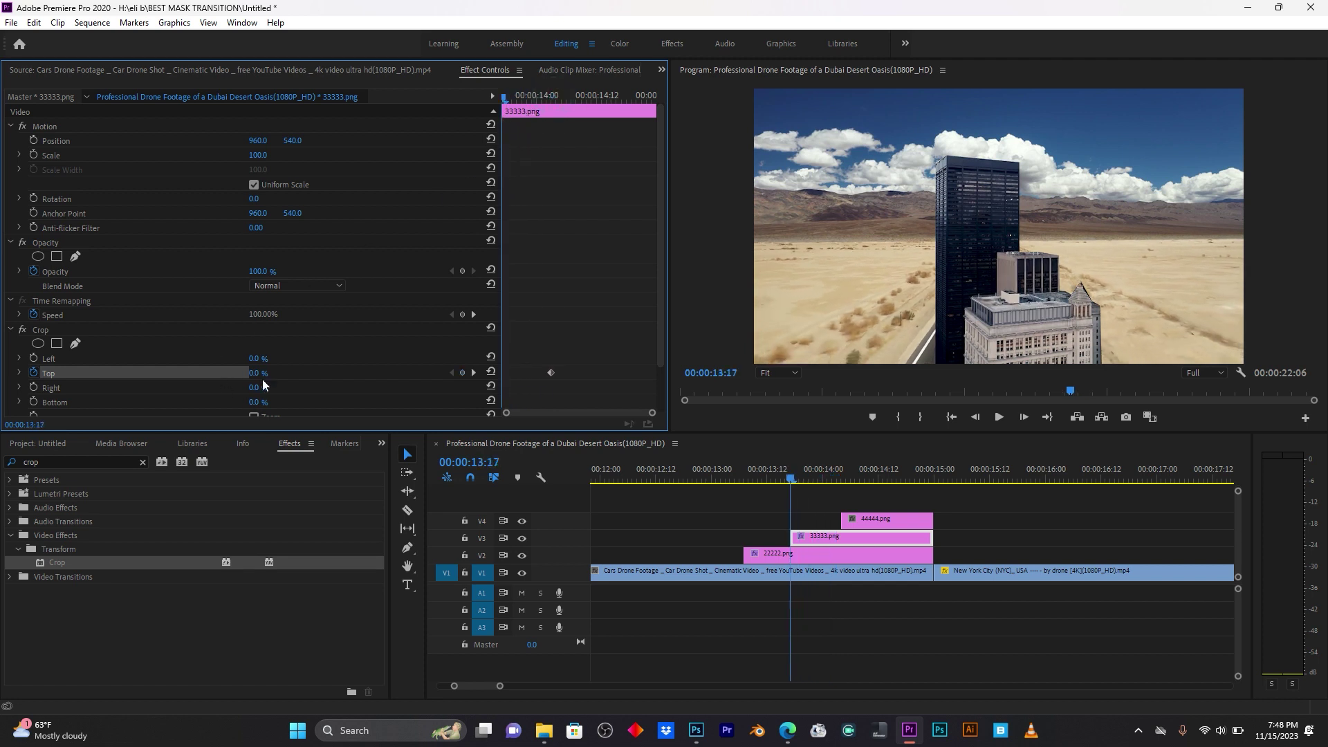
left_click_drag(258, 373, 321, 373)
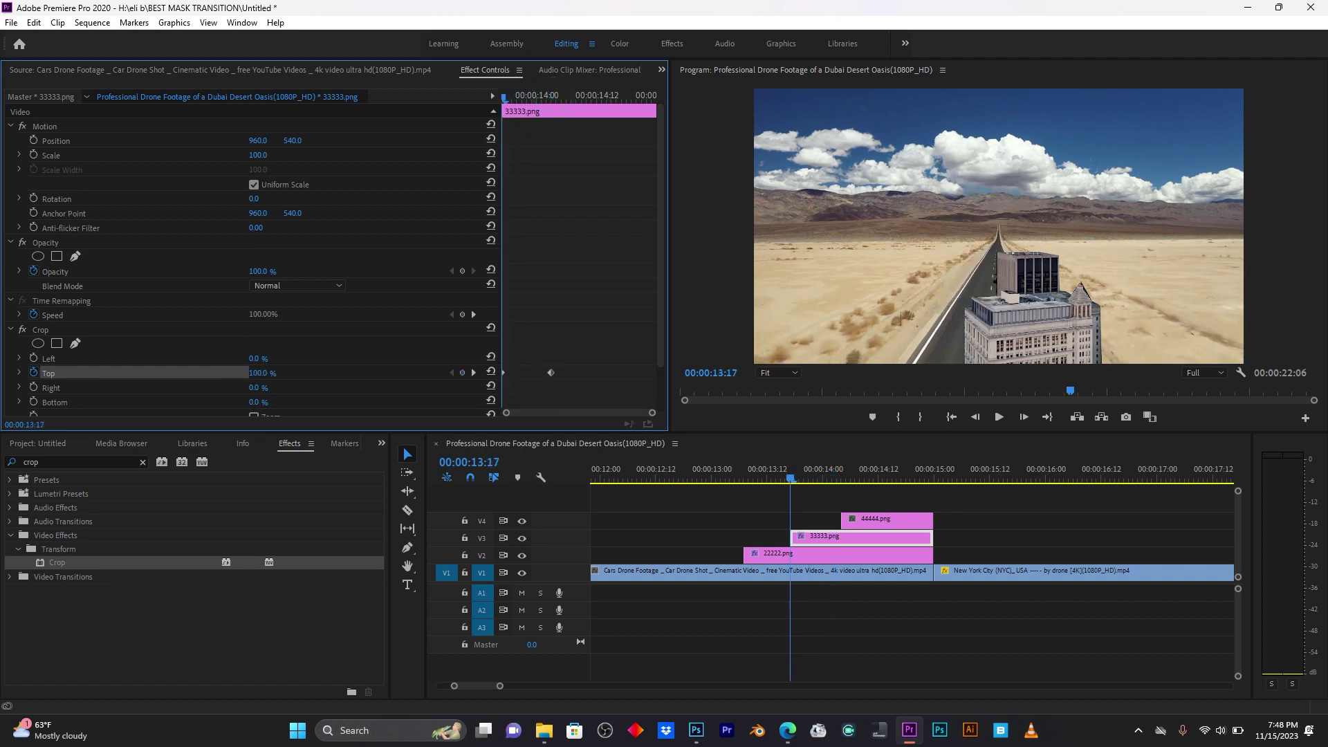
key("Down")
Preview the 33333.png building reveal, scrubbing to the end of it.
left_click(716, 469)
key("space")
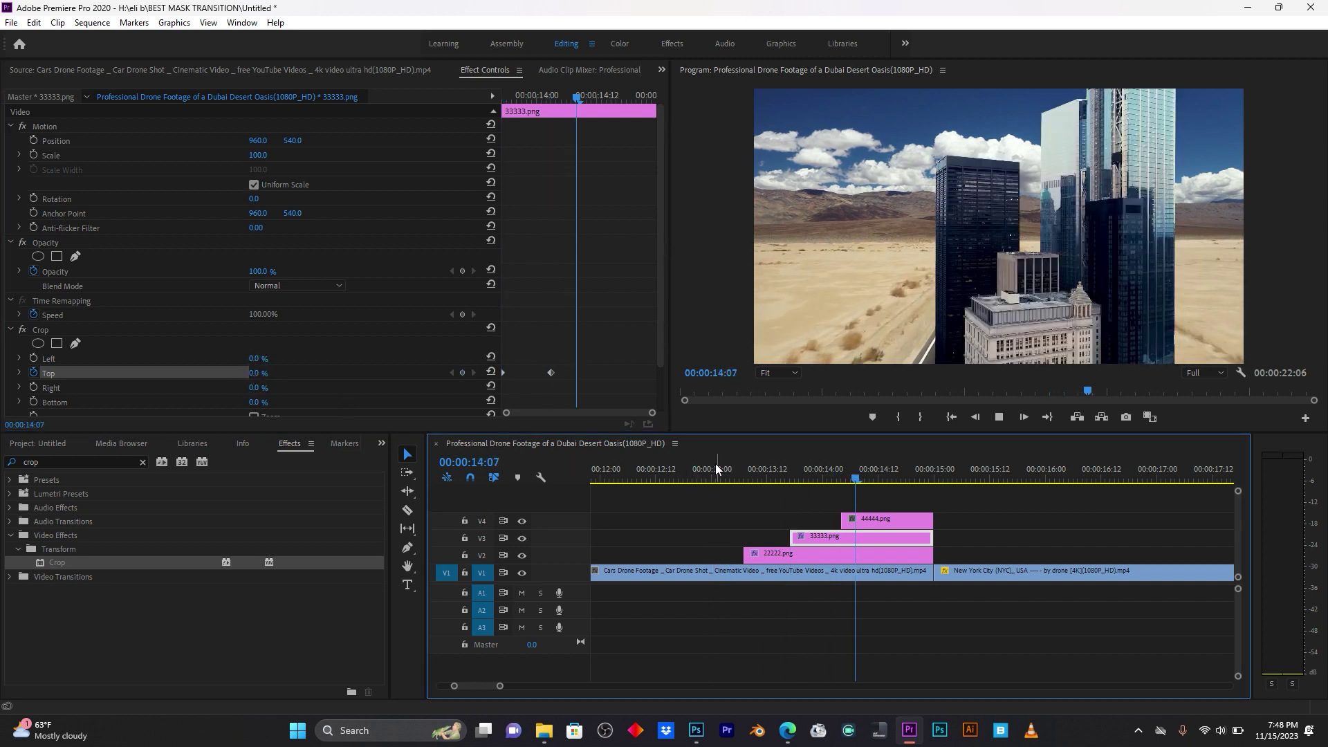
left_click(736, 474)
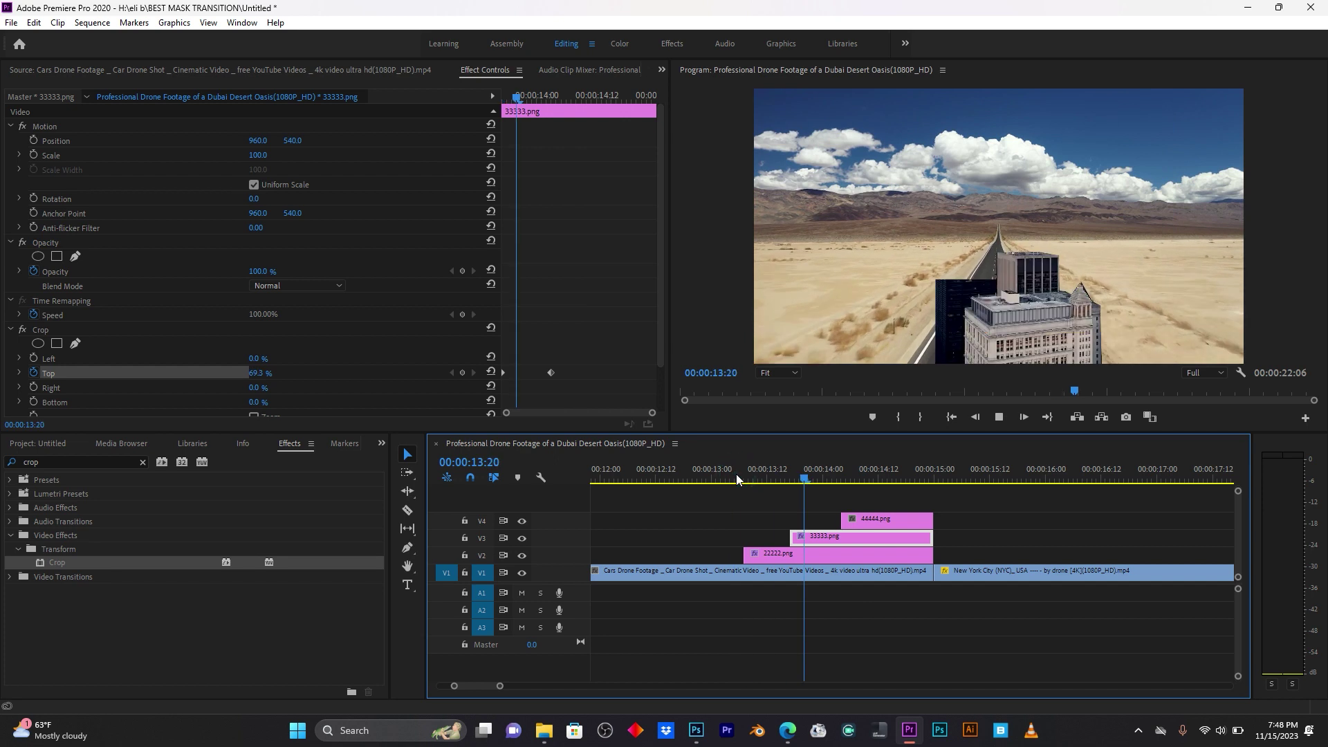
key("space")
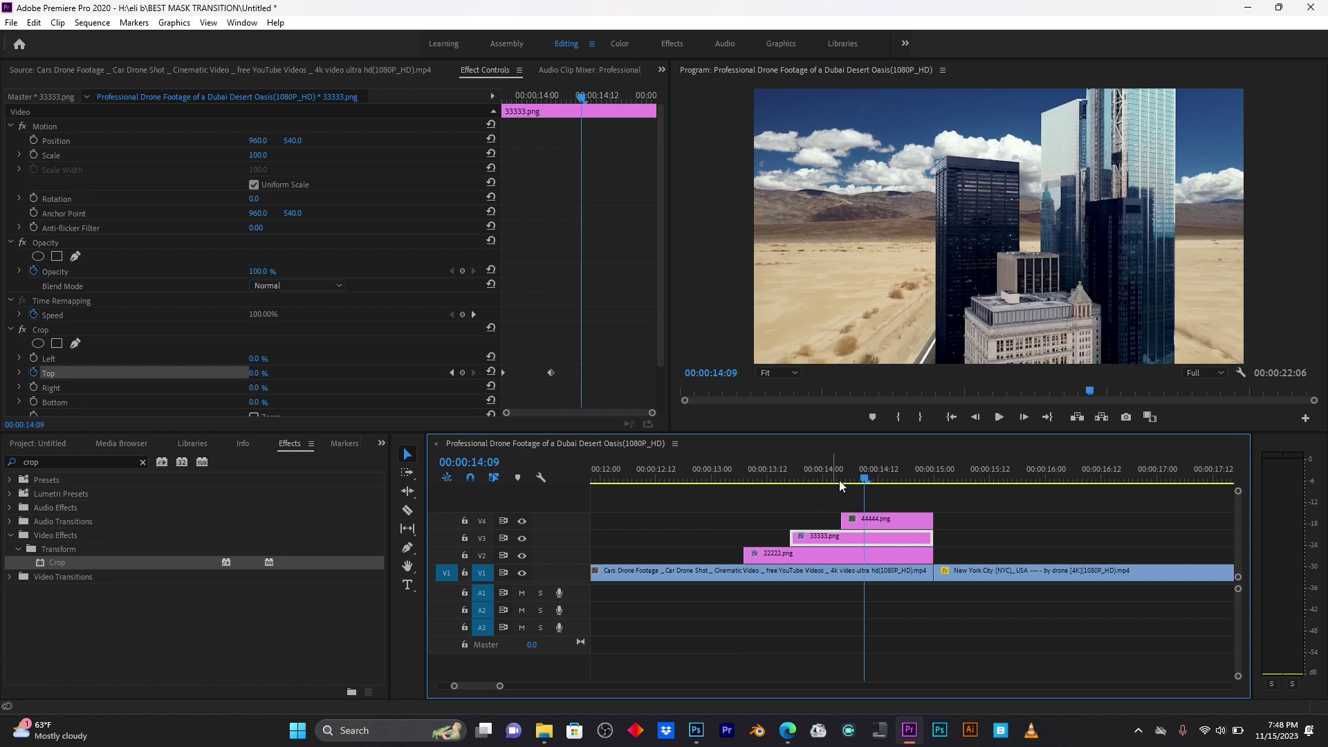
left_click_drag(869, 482, 884, 476)
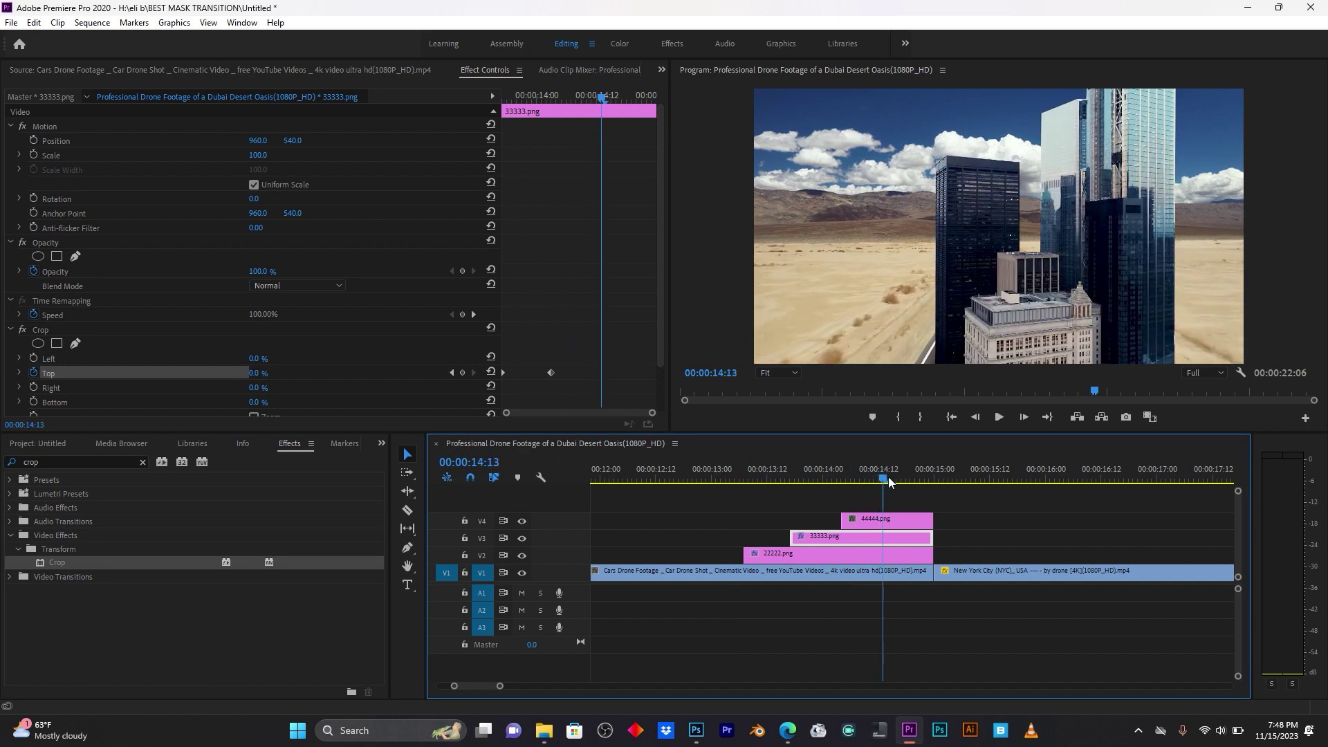
left_click(898, 518)
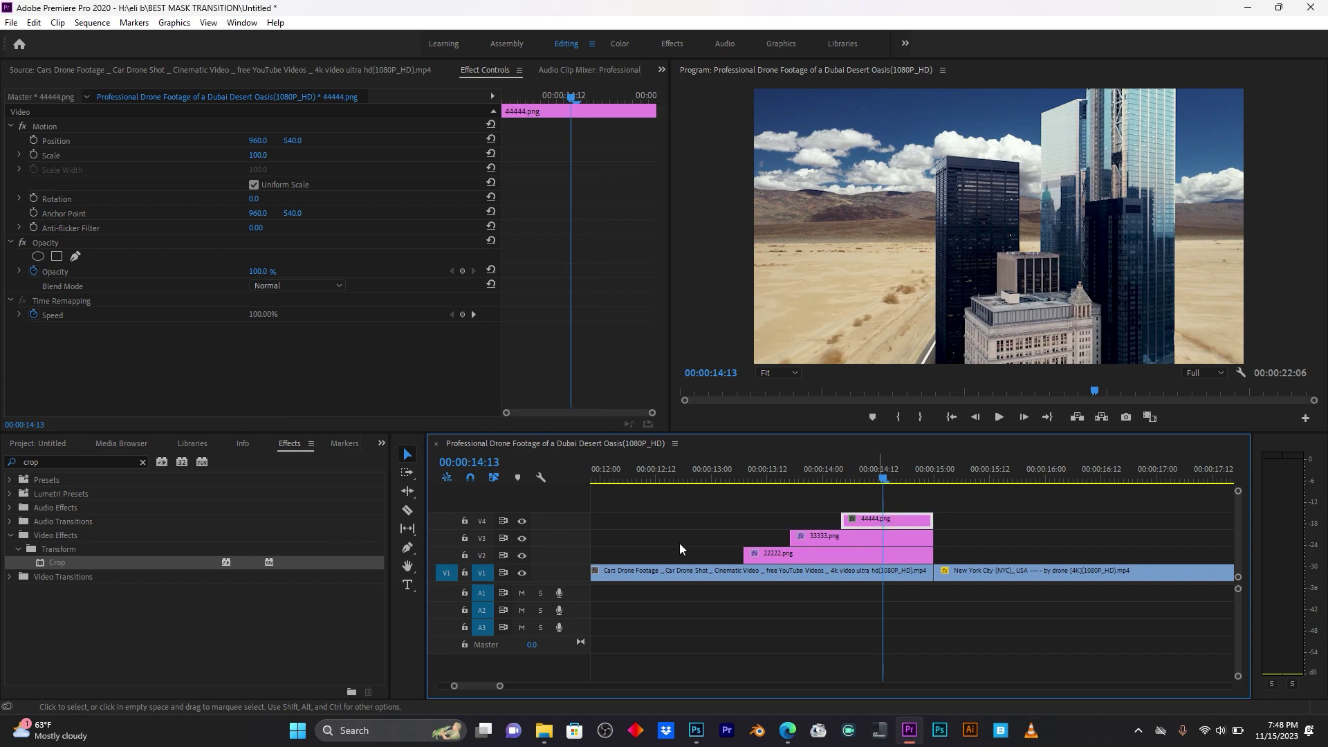
Apply Crop to 44444.png and keyframe Top from 100% at its first frame to 0%.
left_click_drag(55, 566, 854, 527)
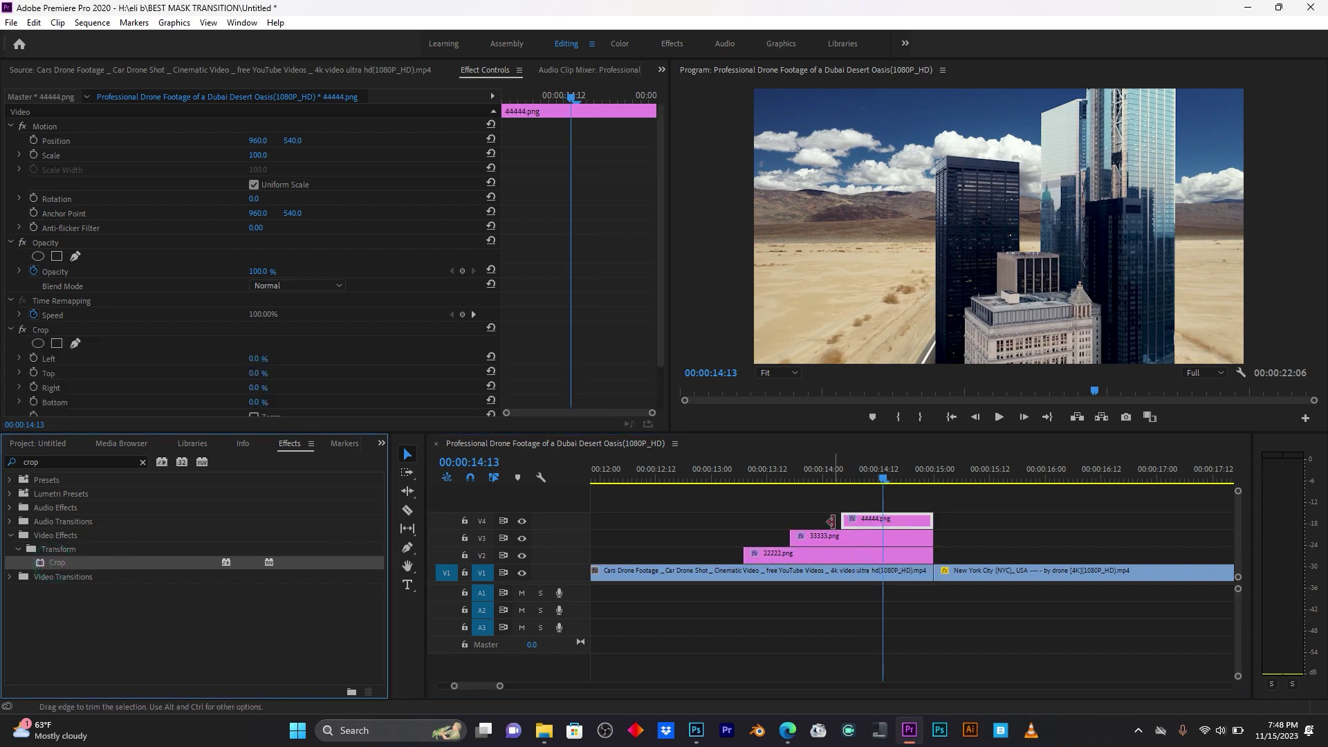
left_click(34, 373)
left_click_drag(544, 98, 504, 97)
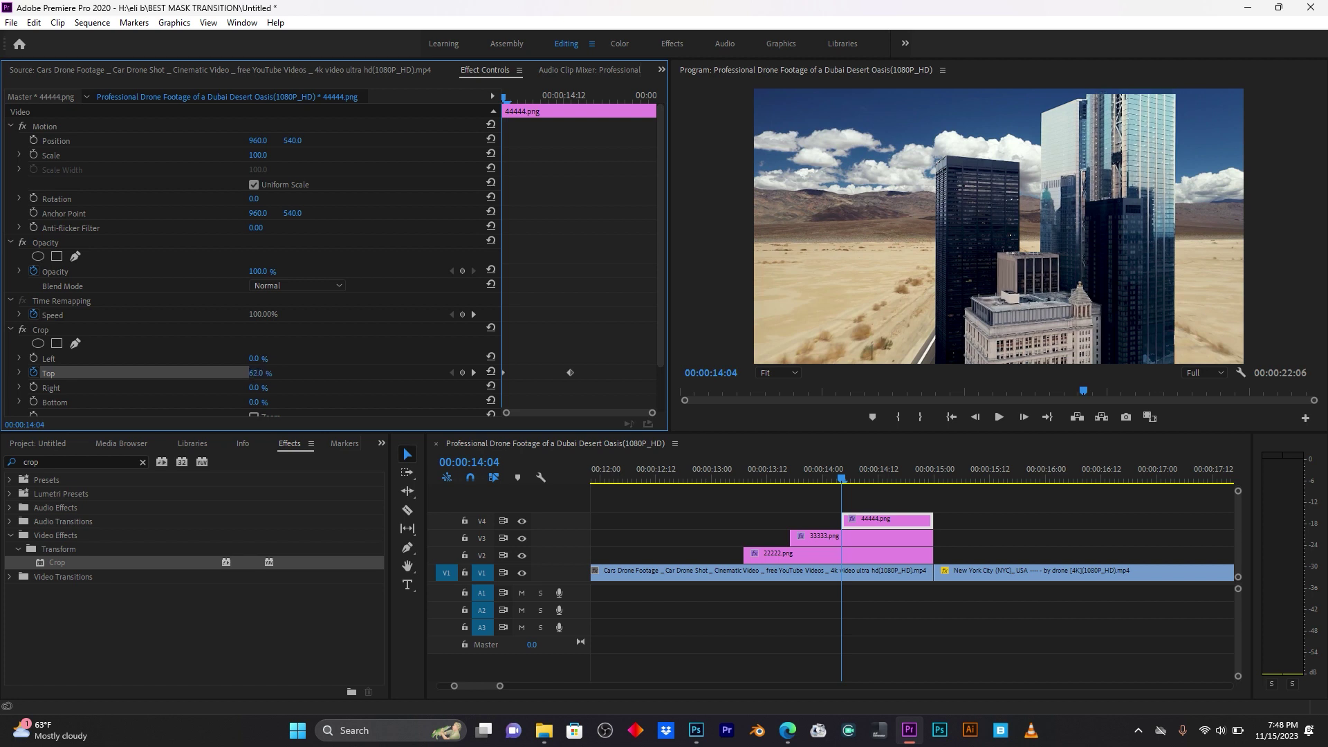
type("100")
key("Return")
Preview the 44444.png reveal and nudge its ending Crop Top keyframe slightly earlier.
left_click(809, 474)
key("space")
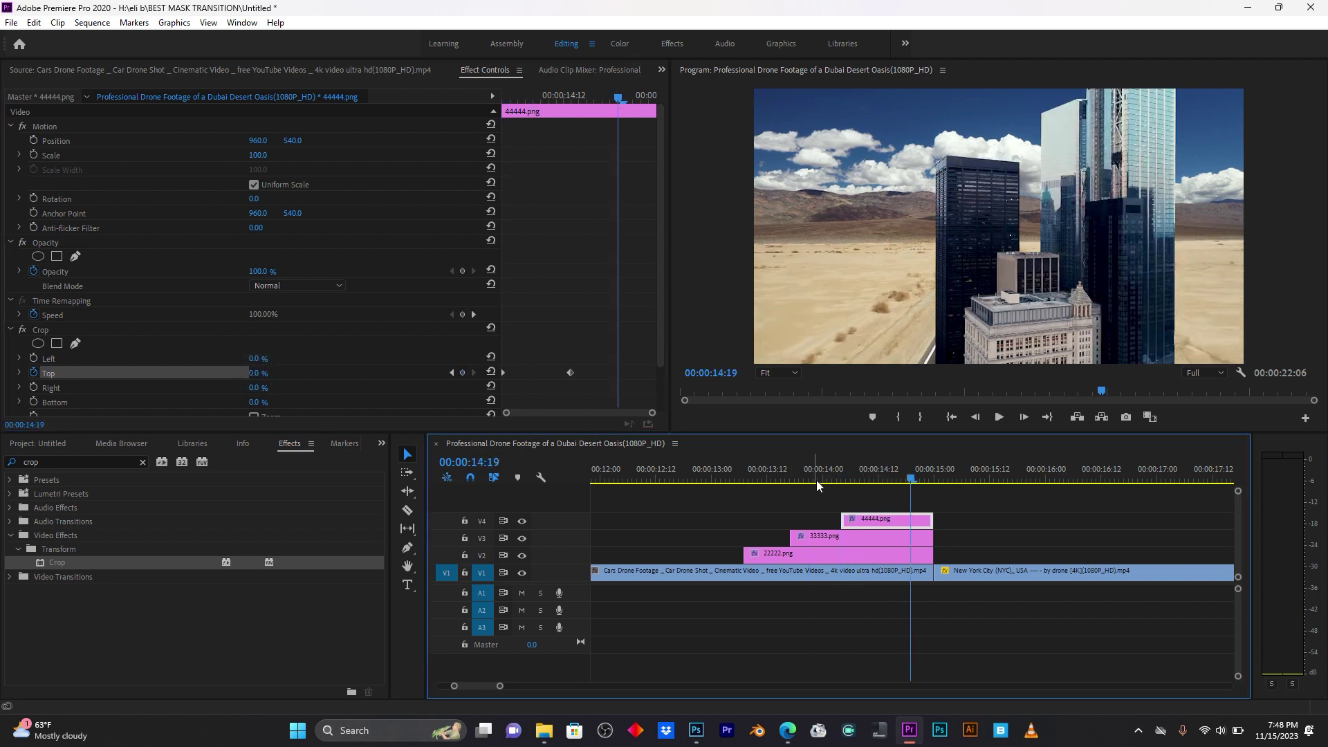
left_click(572, 373)
left_click_drag(572, 374, 489, 355)
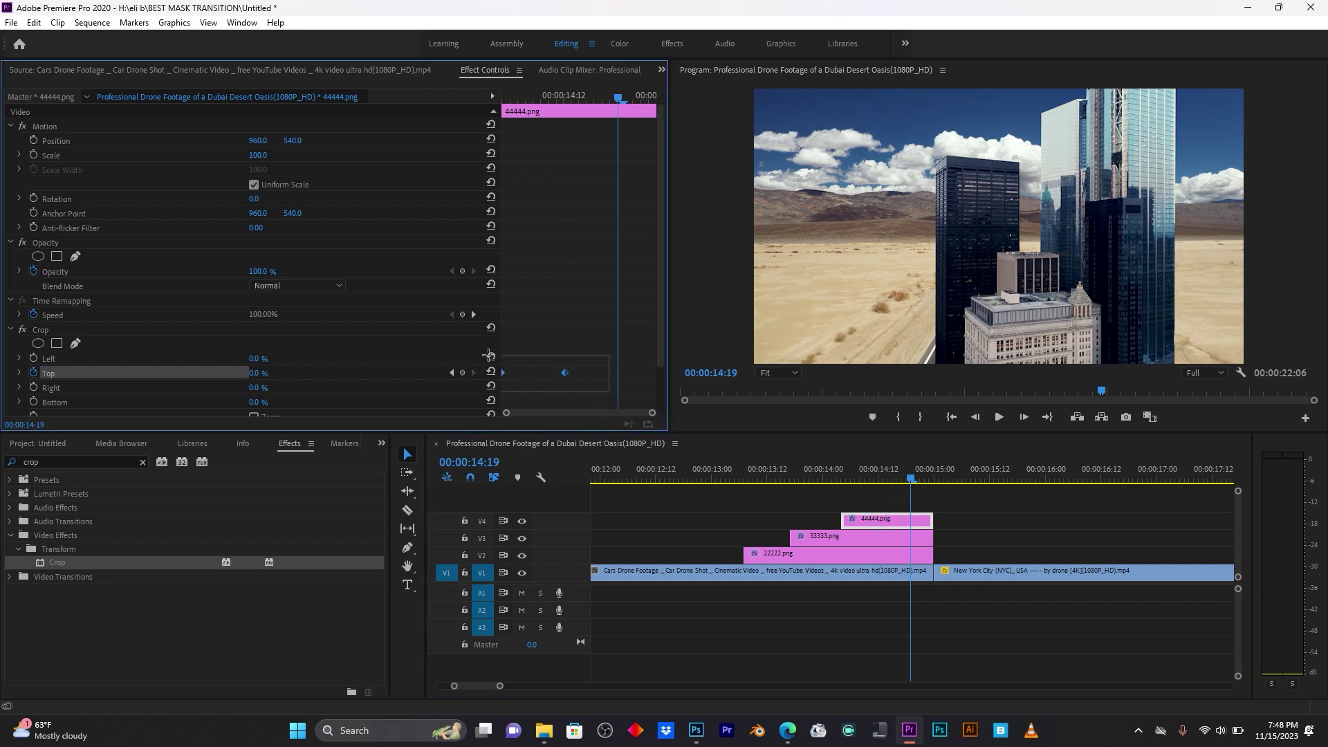
right_click(565, 374)
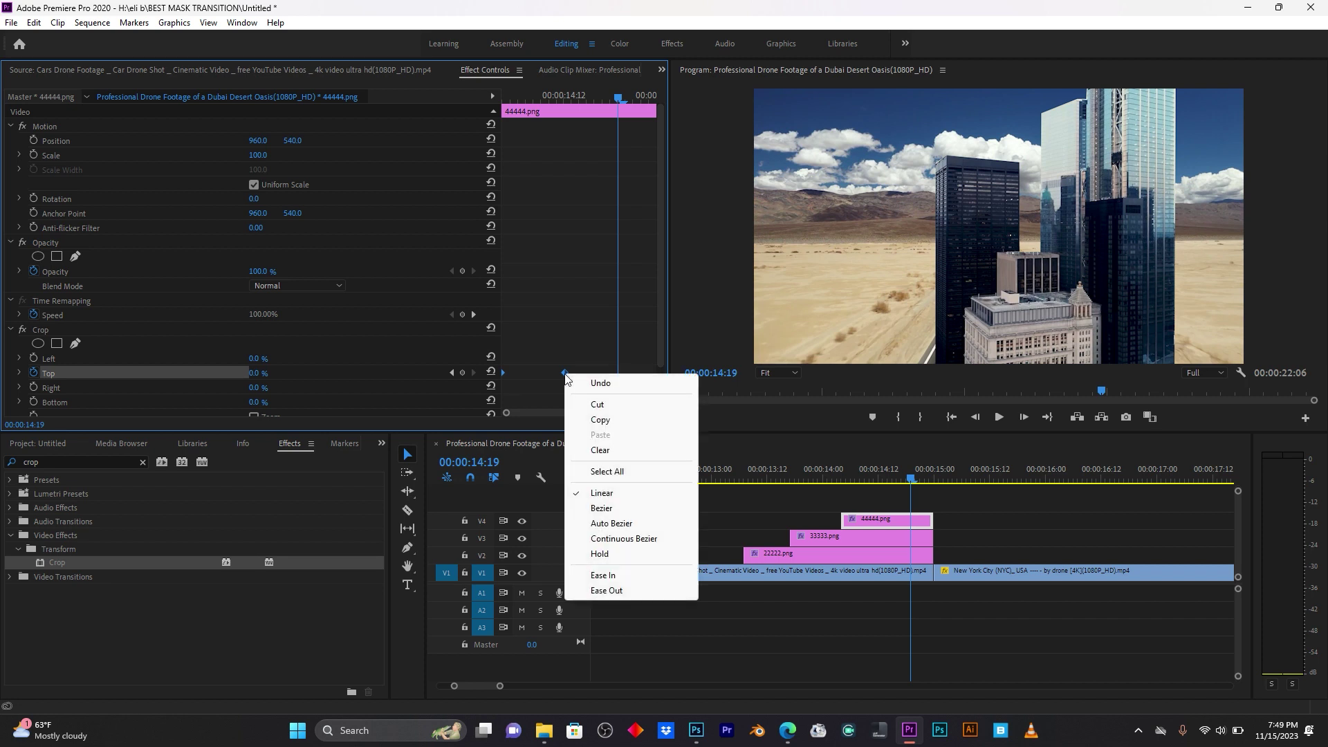
Ease Out the 44444.png Crop Top keyframes and shape their curve into a steep S-curve.
left_click(618, 591)
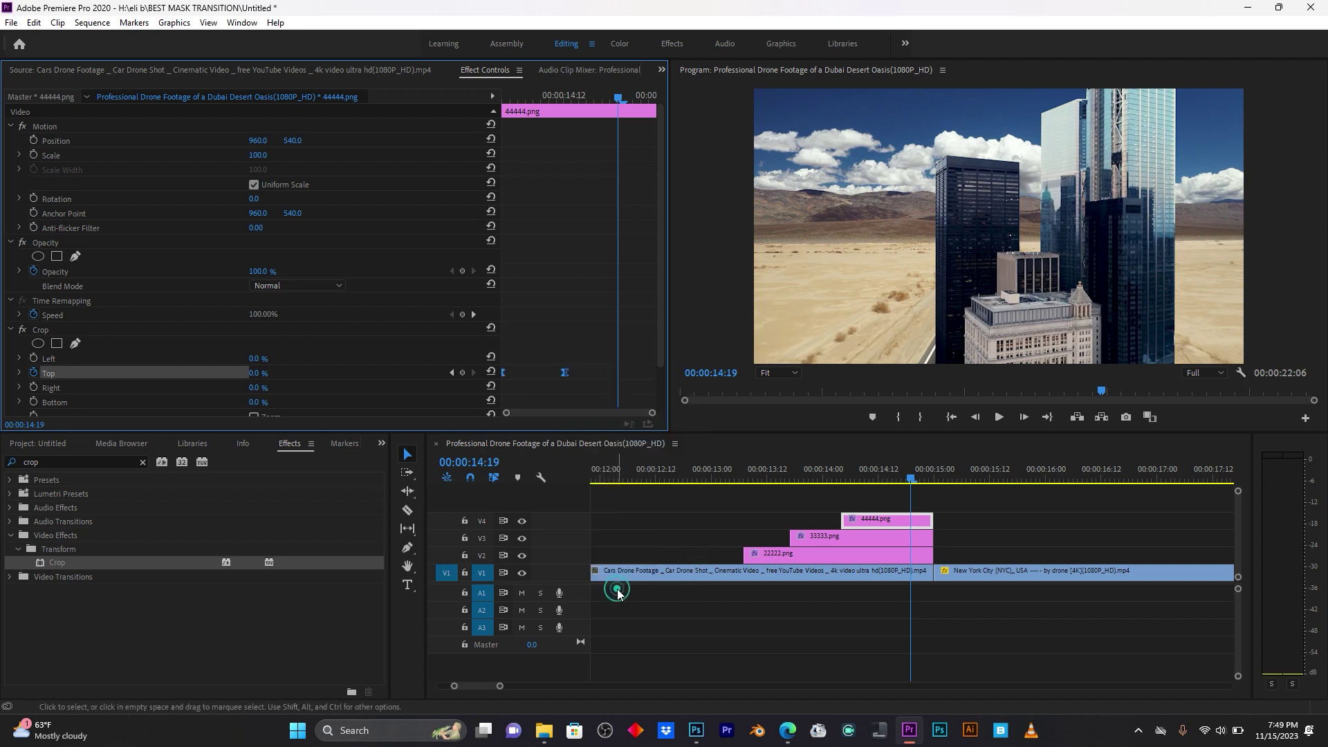
left_click(18, 374)
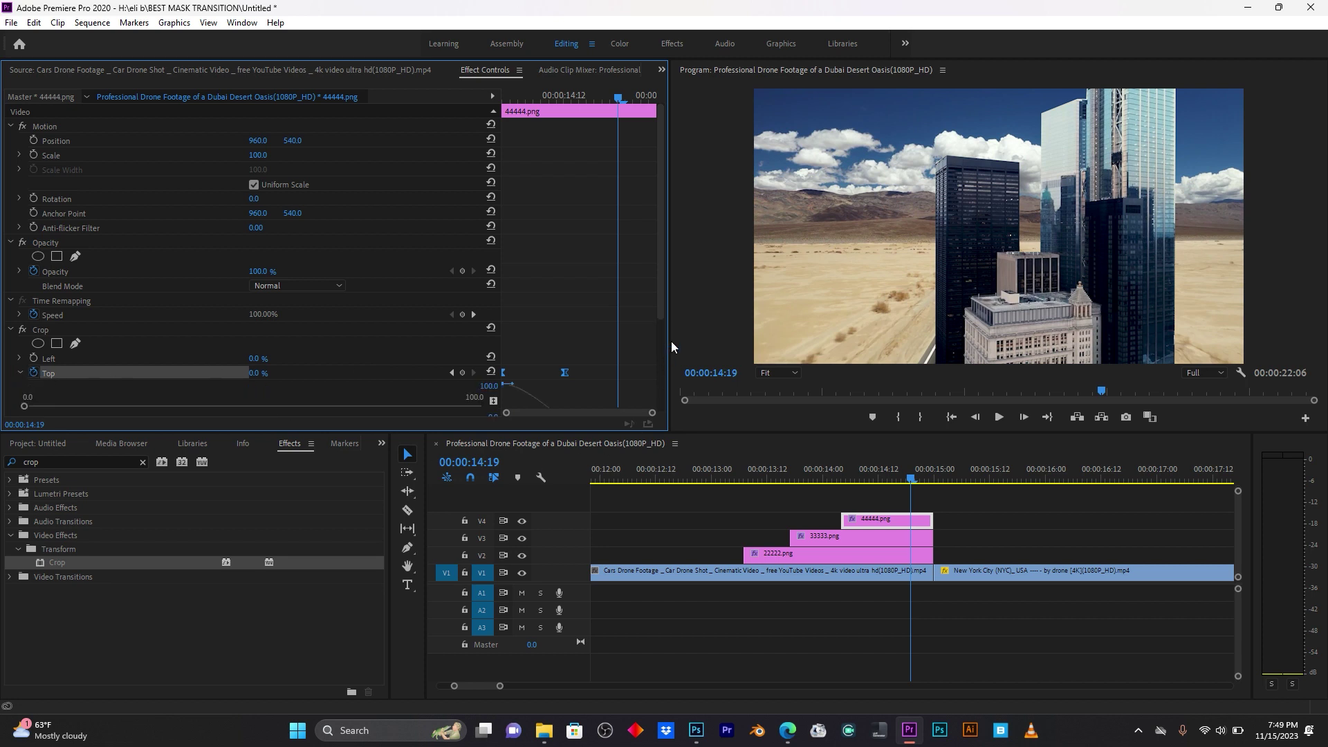
left_click_drag(662, 302, 650, 343)
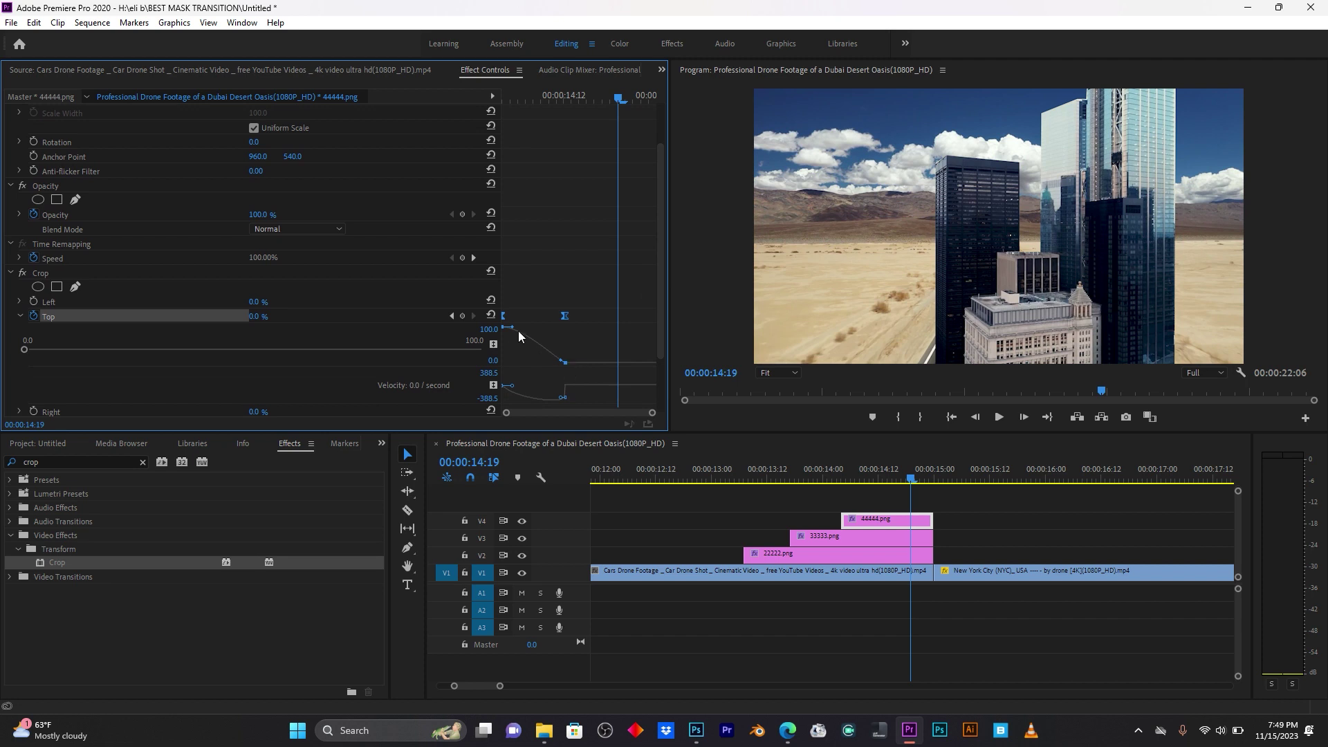
left_click_drag(512, 329, 517, 324)
left_click(561, 362)
Preview the eased reveal, then select both Crop Top keyframes on 33333.png.
left_click(833, 469)
key("space")
key("space")
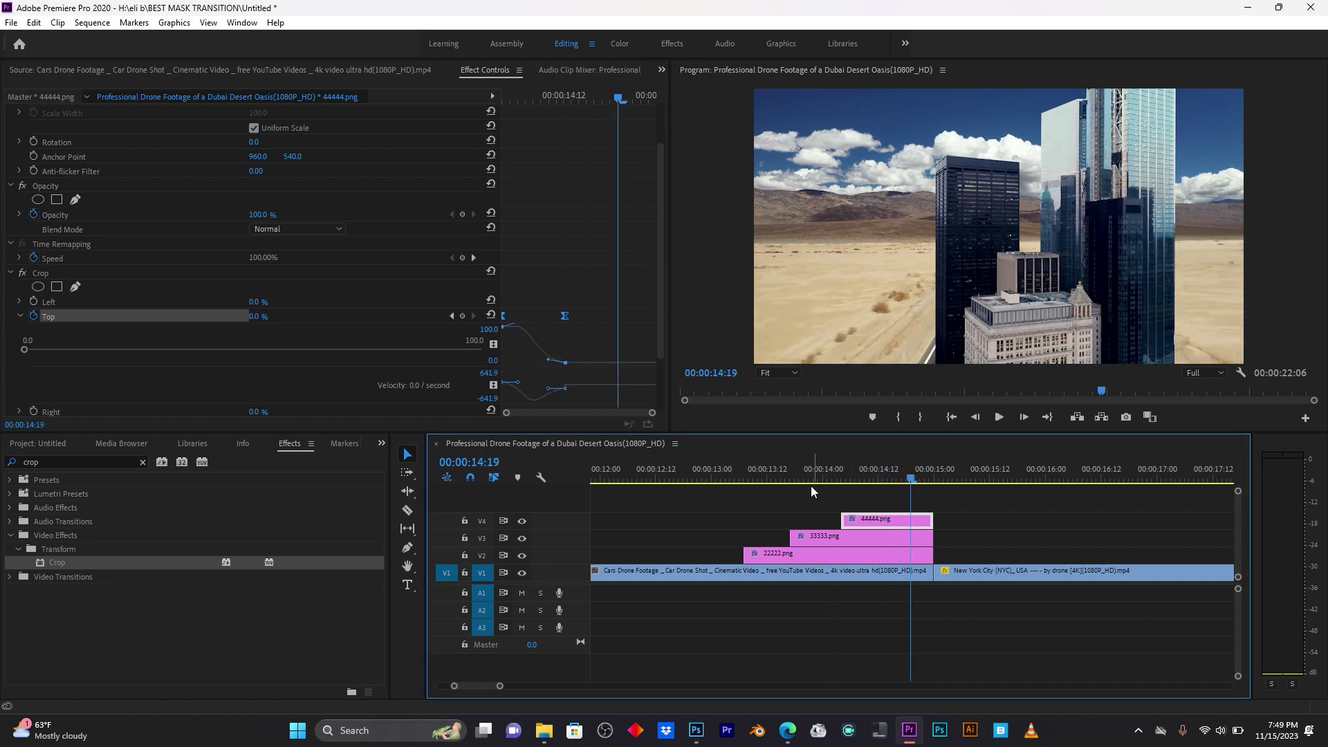
left_click(815, 541)
left_click_drag(586, 386, 501, 368)
Ease Out the 33333.png Crop Top keyframes and reshape the curve into a stronger ease.
right_click(550, 374)
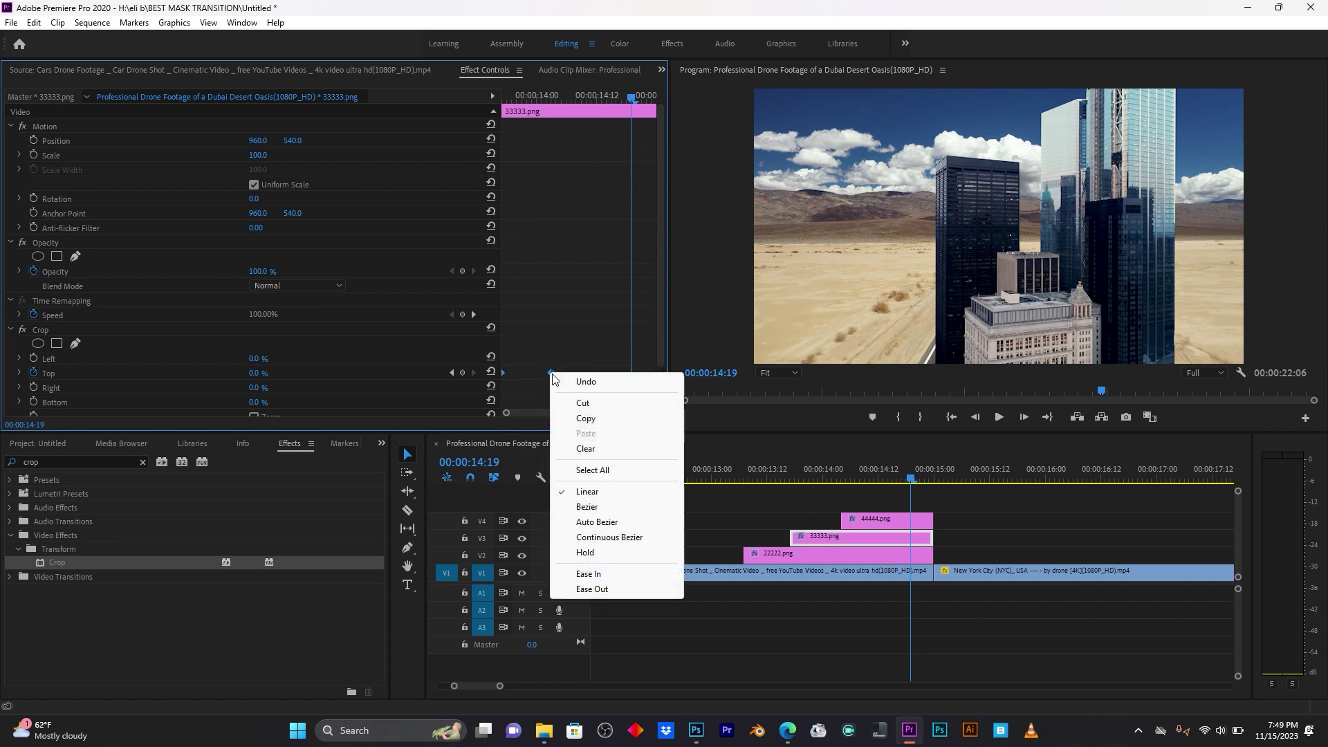
left_click(616, 588)
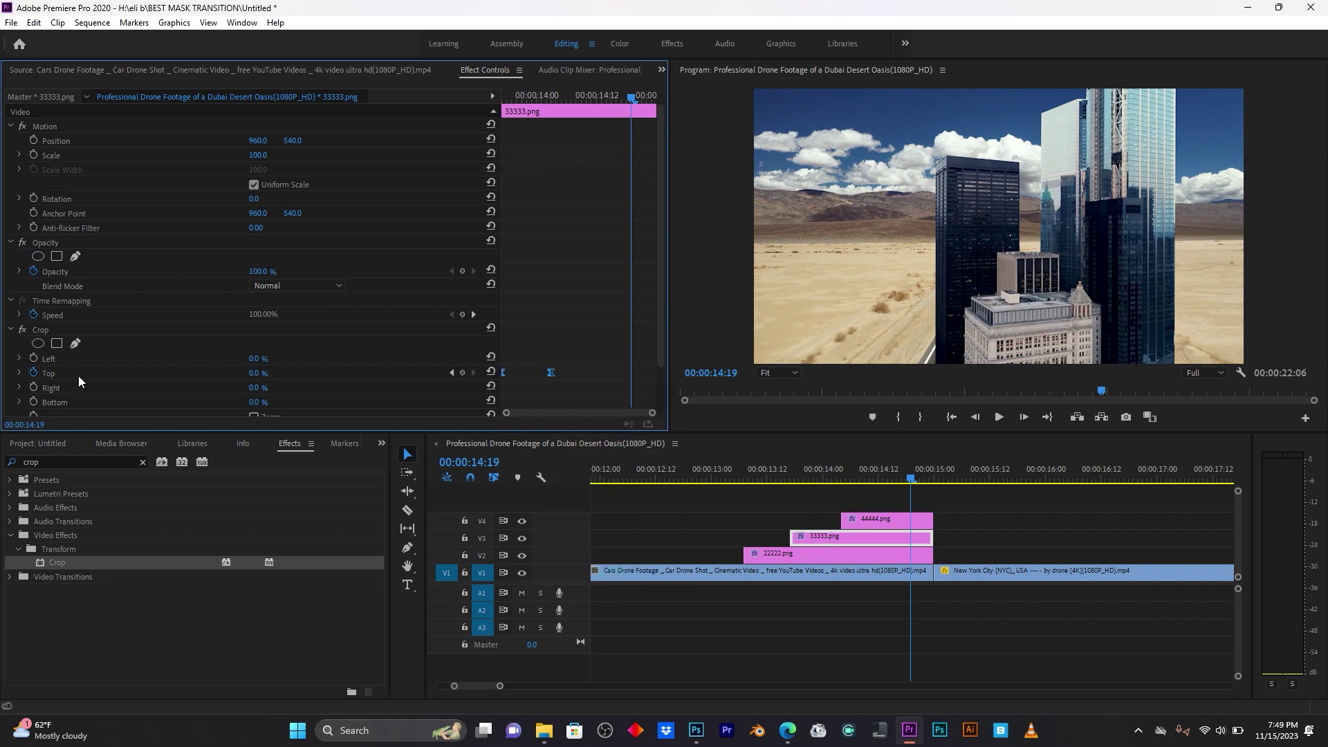
left_click(20, 375)
left_click_drag(663, 293, 661, 340)
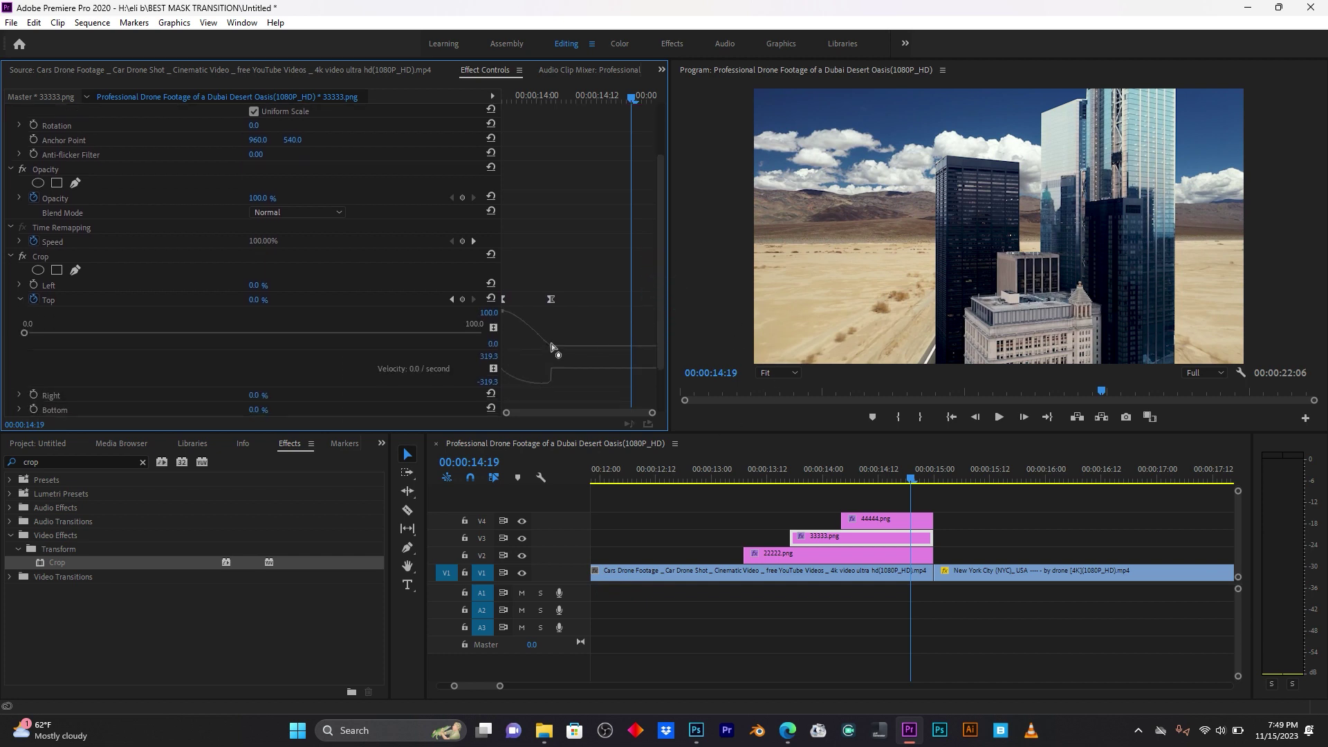
left_click_drag(553, 348, 535, 346)
Ease Out and steepen the 22222.png Crop Top curve, then zoom out to the whole sequence.
left_click(776, 556)
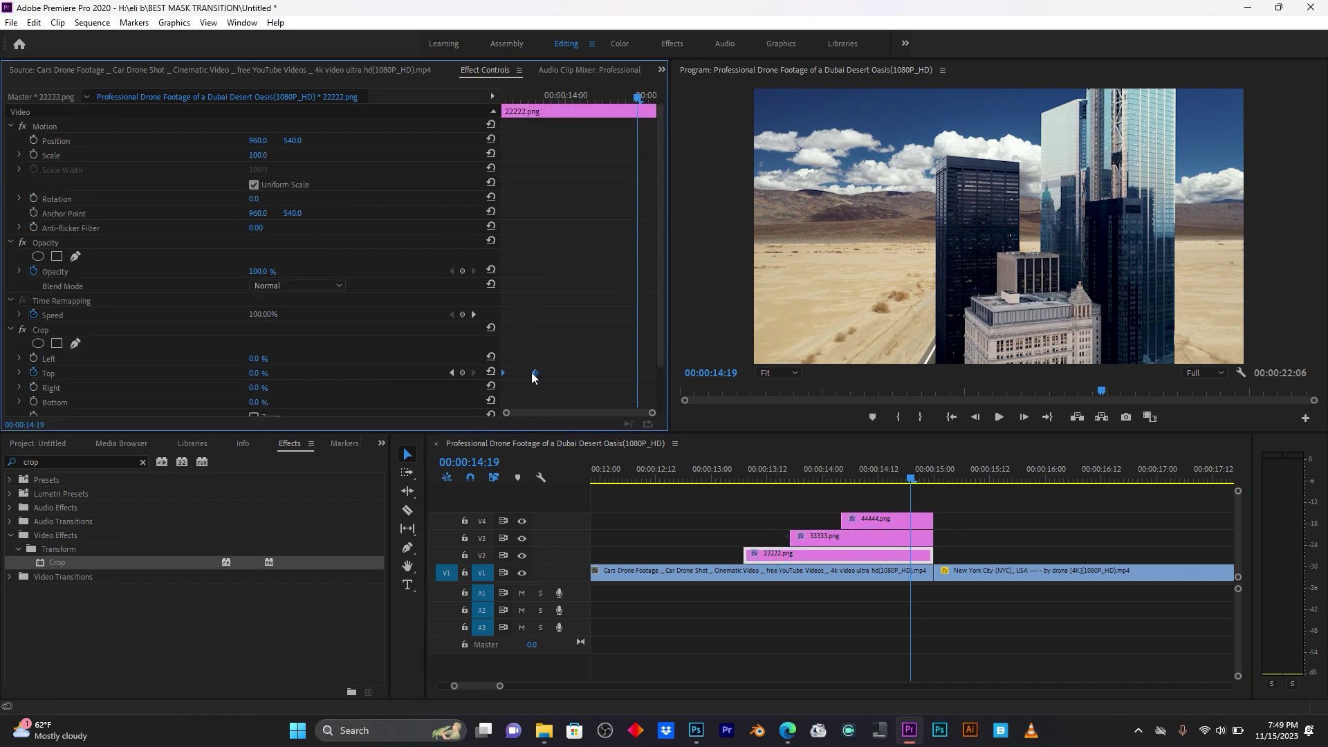
right_click(531, 372)
left_click(597, 589)
left_click(19, 374)
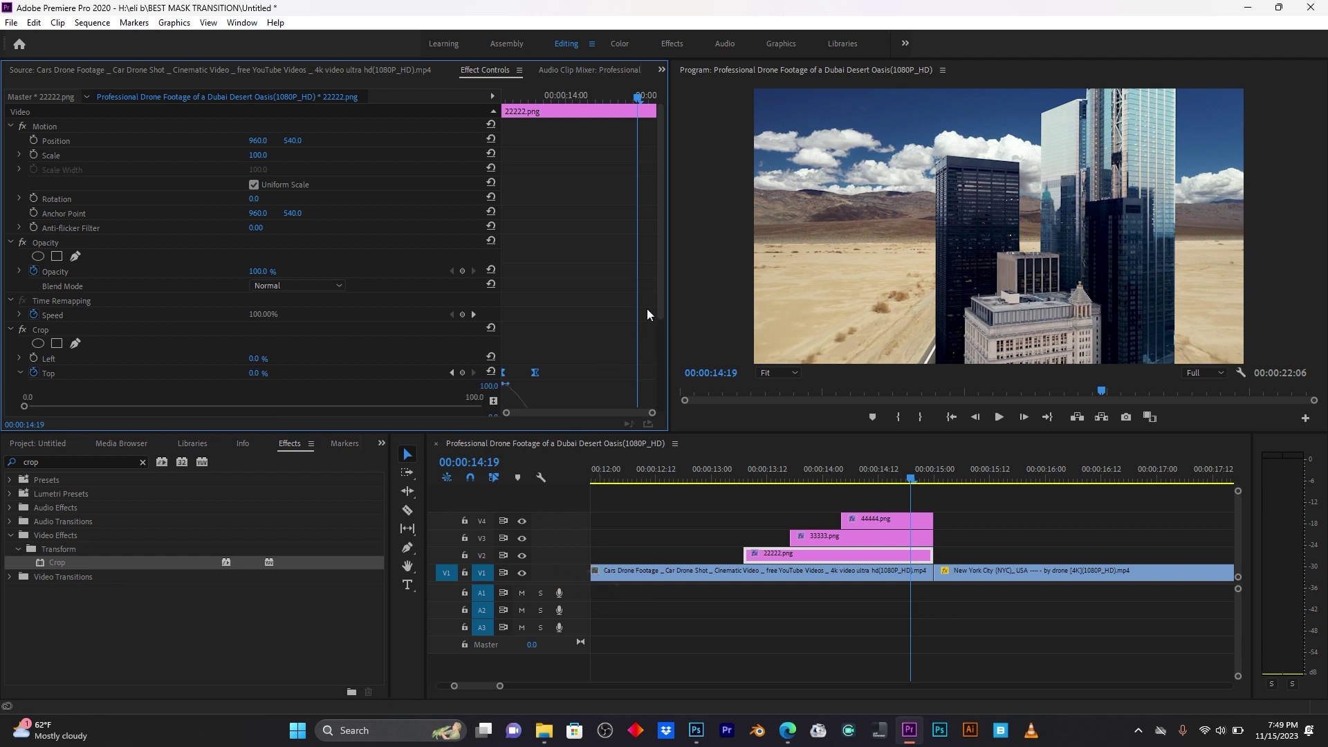
left_click_drag(659, 292, 659, 341)
left_click_drag(533, 348, 522, 345)
left_click(708, 471)
left_click_drag(499, 686, 564, 686)
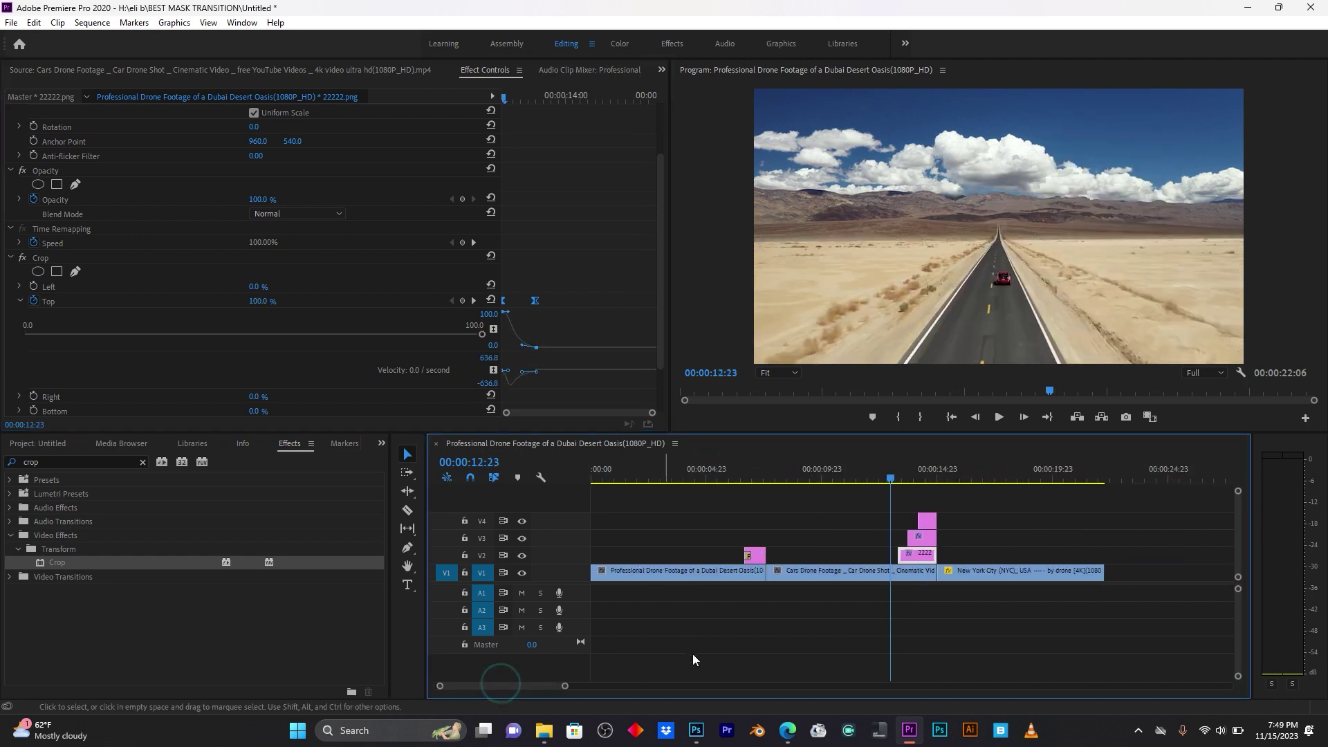
Preview the city transition, then return to the desert road transition and zoom the timeline in.
key("space")
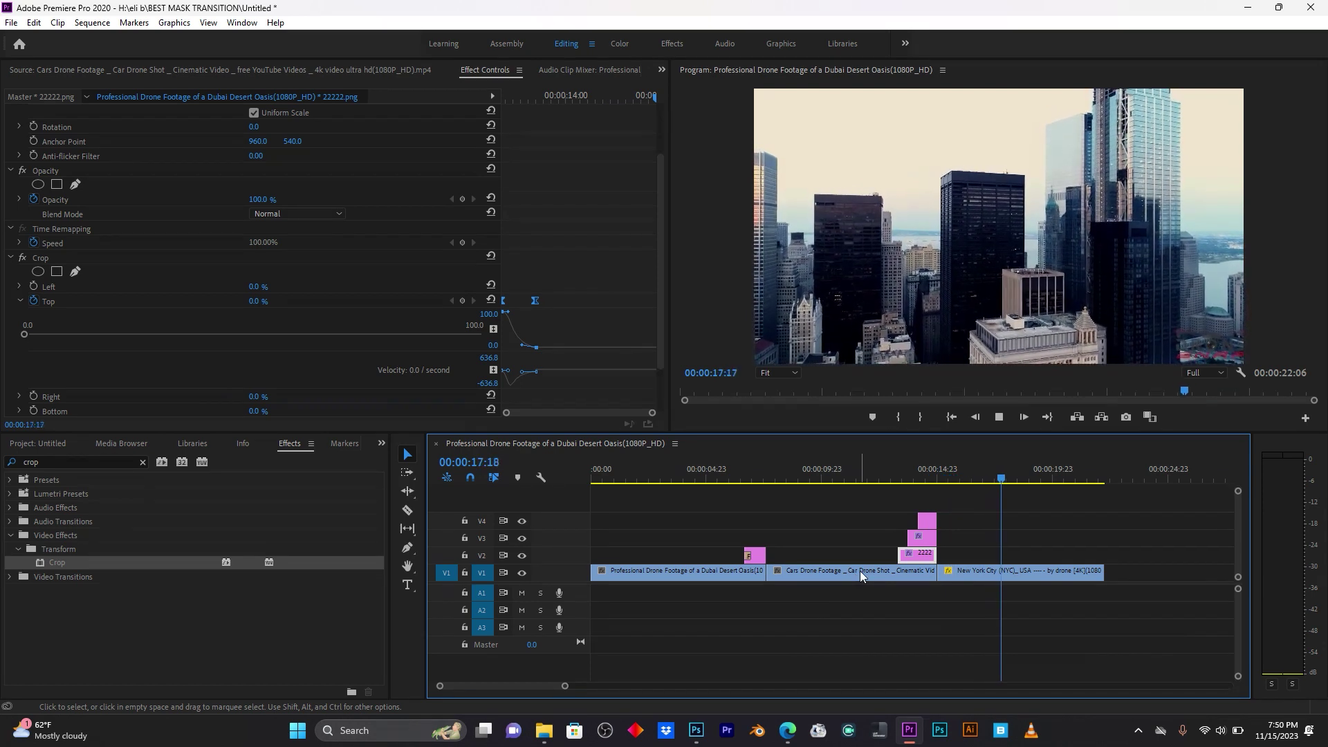
left_click(738, 476)
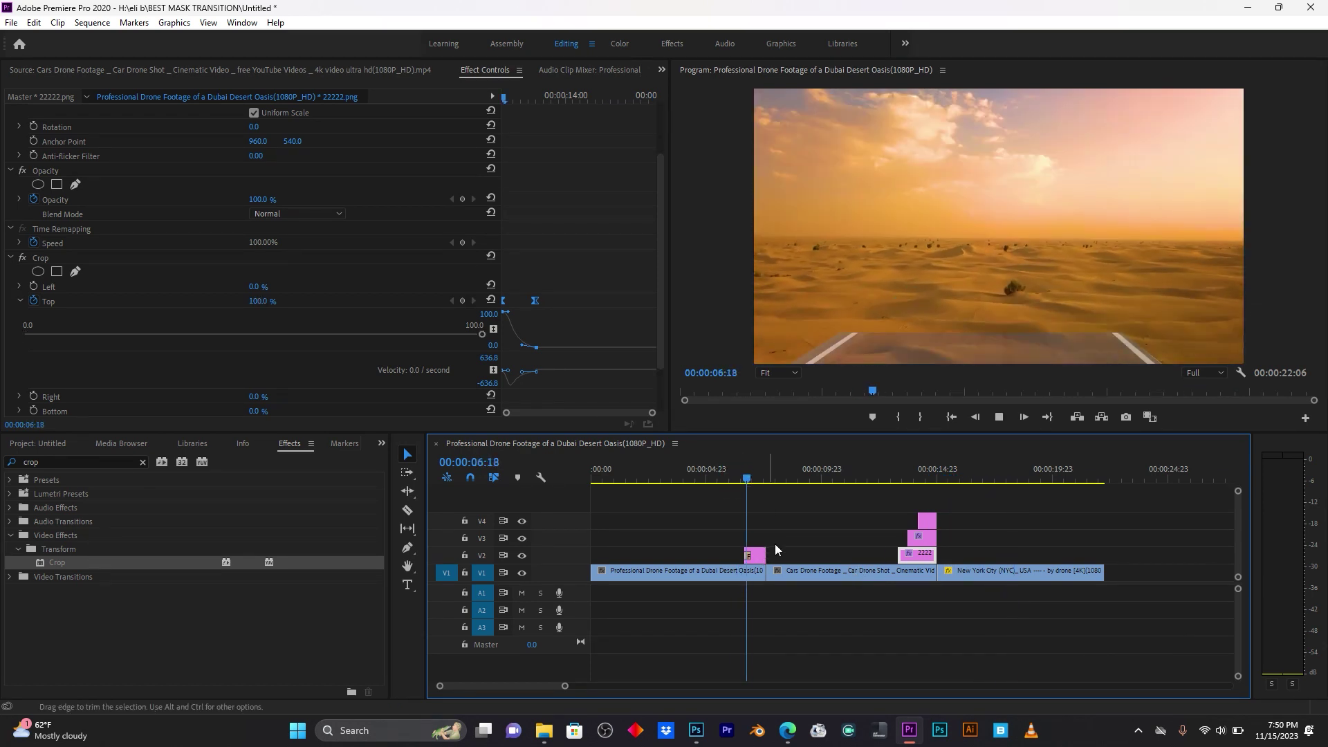
key("space")
left_click_drag(565, 686, 478, 687)
Apply Ease Out to the Crop Top keyframes of 111111111.png on V2 and reshape the curve.
left_click(876, 555)
left_click(649, 355)
left_click_drag(652, 354, 511, 378)
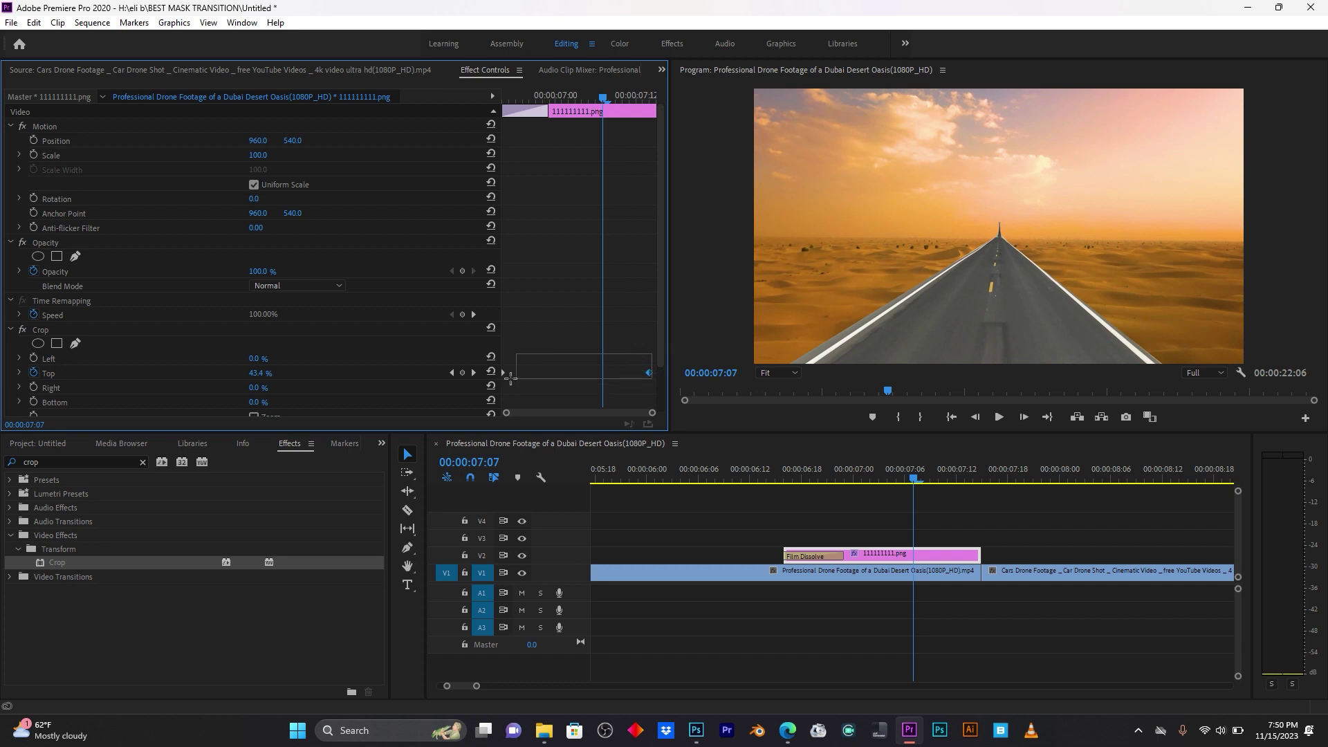
right_click(649, 373)
left_click(689, 586)
left_click(20, 373)
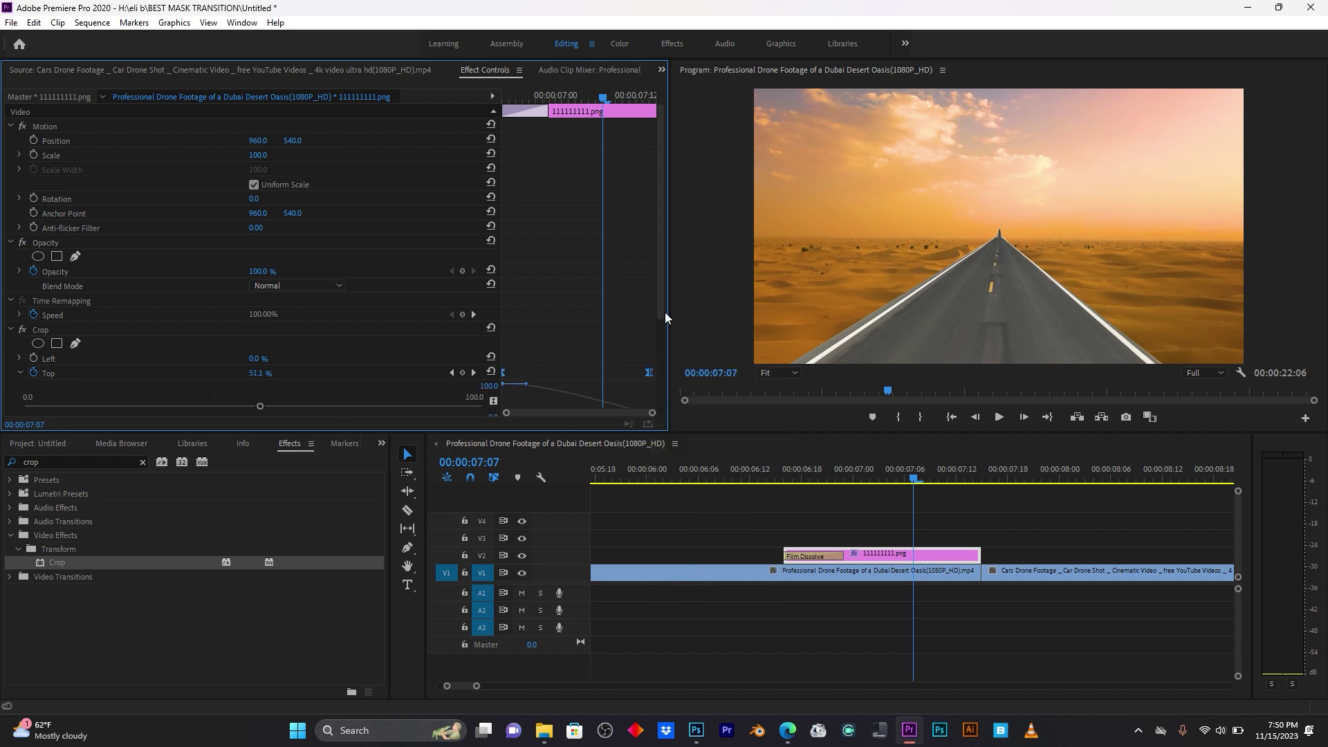
left_click_drag(663, 302, 609, 361)
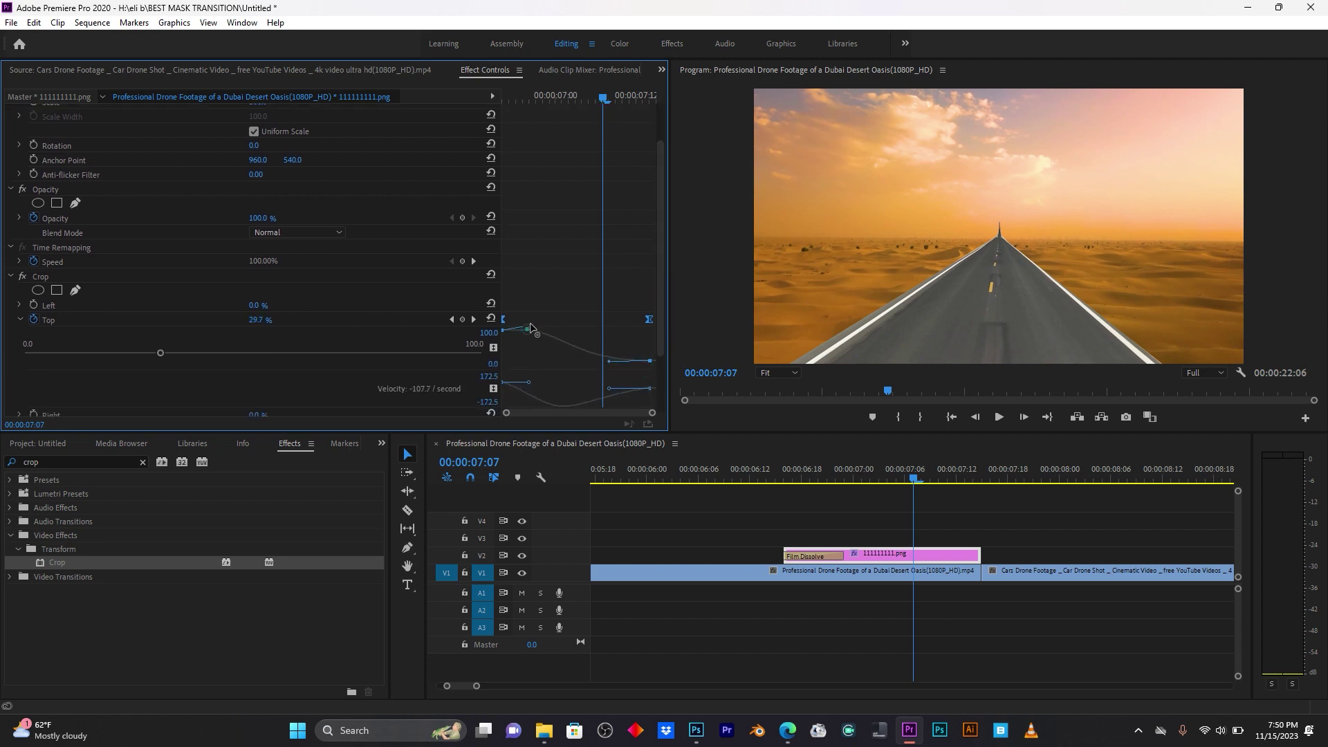